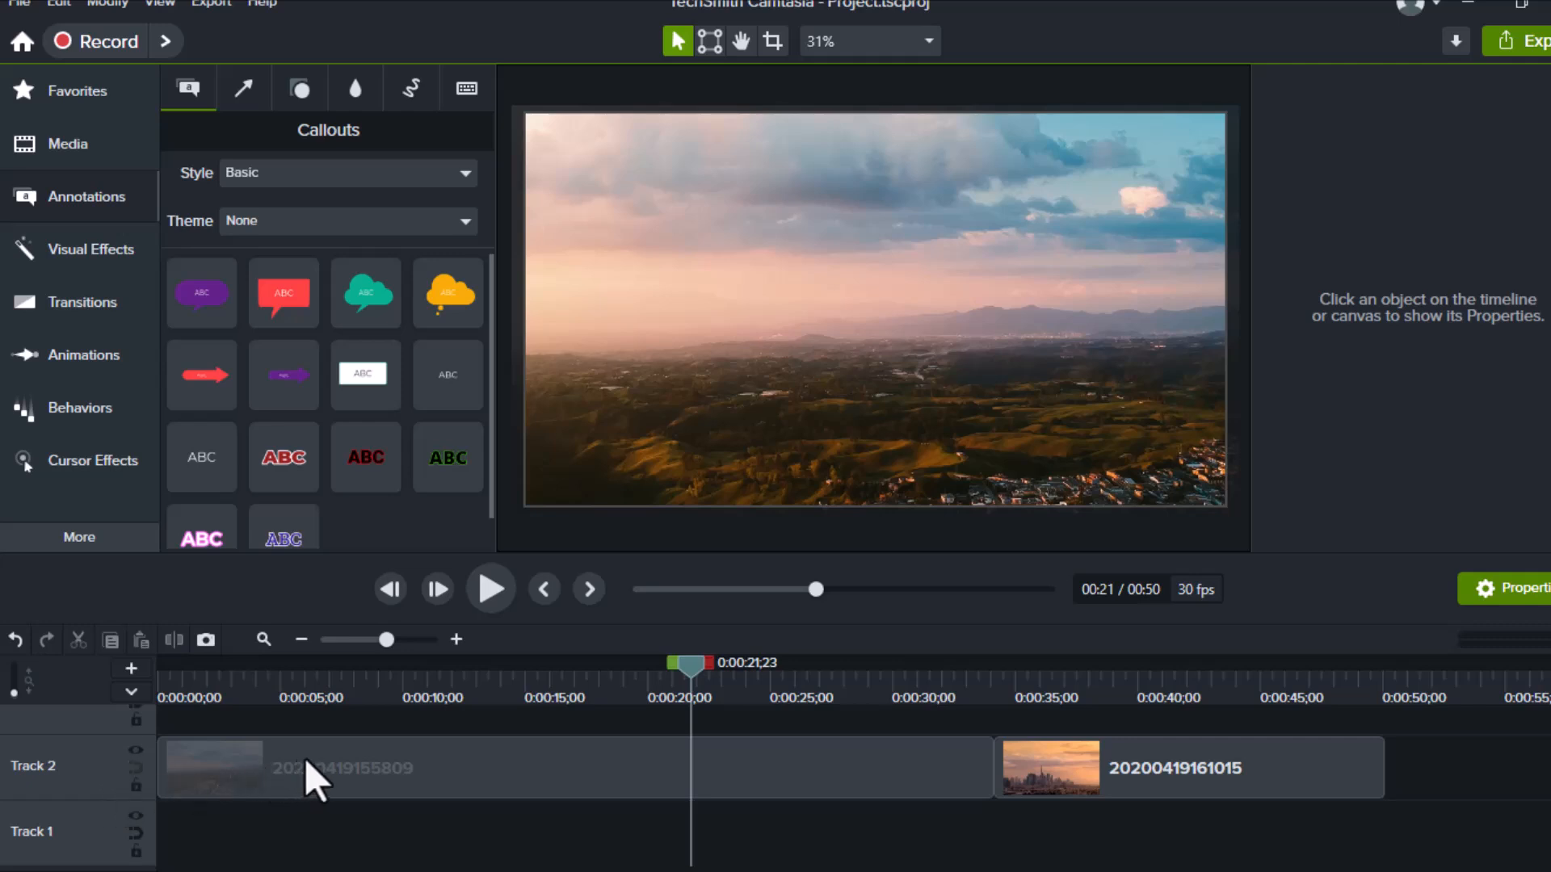
# Browse the Arrows, Shapes, Blur, Sketch Motion and Keystroke libraries, then return to Callouts
pyautogui.moveTo(492, 763)
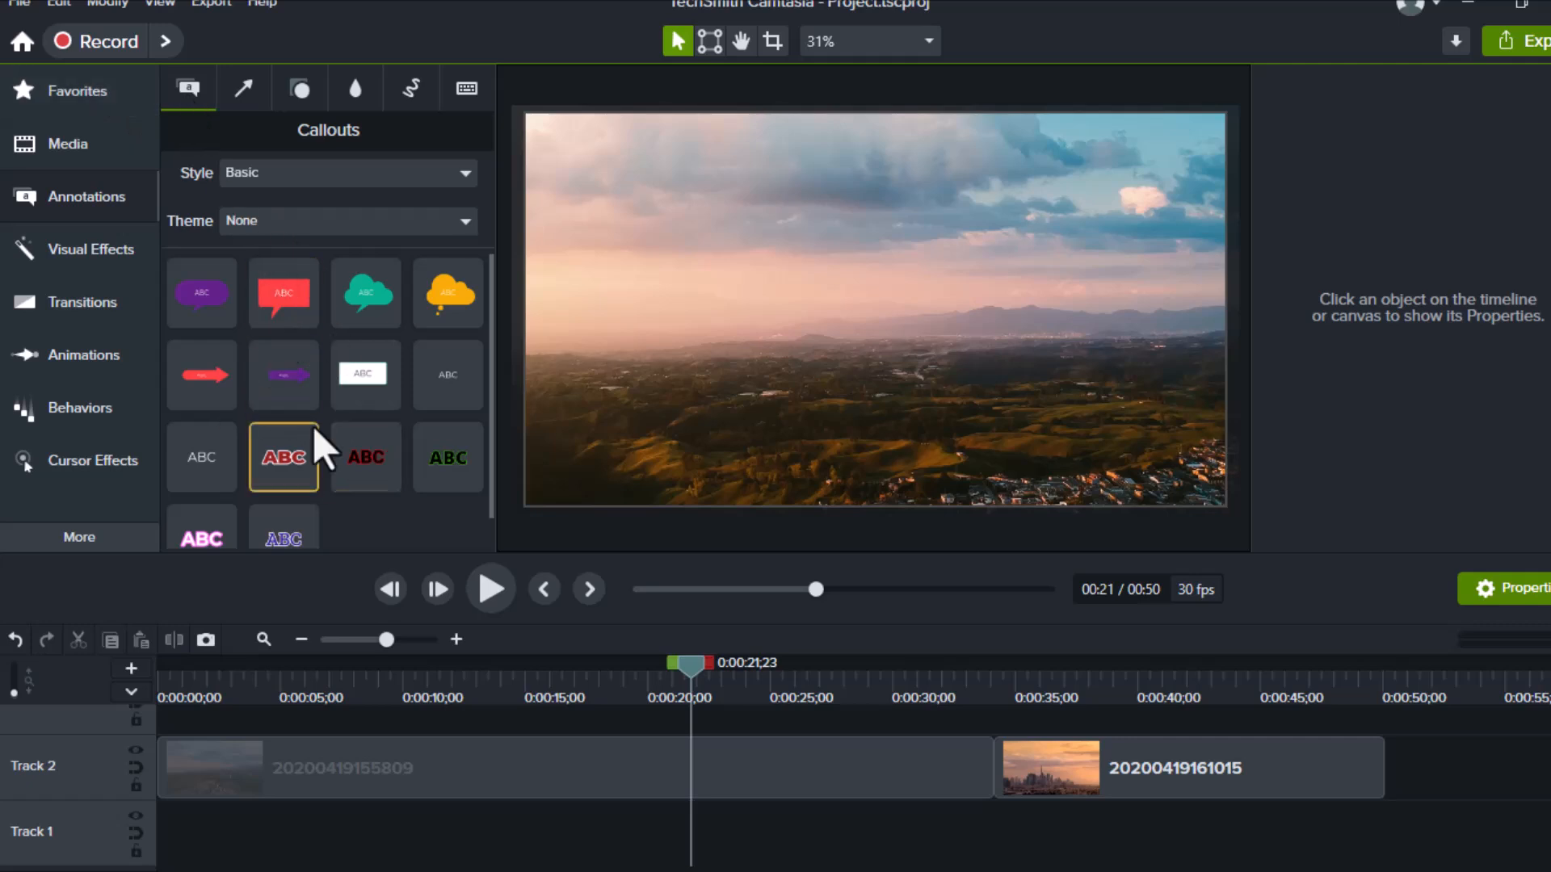
pyautogui.scroll(2, 644, 840)
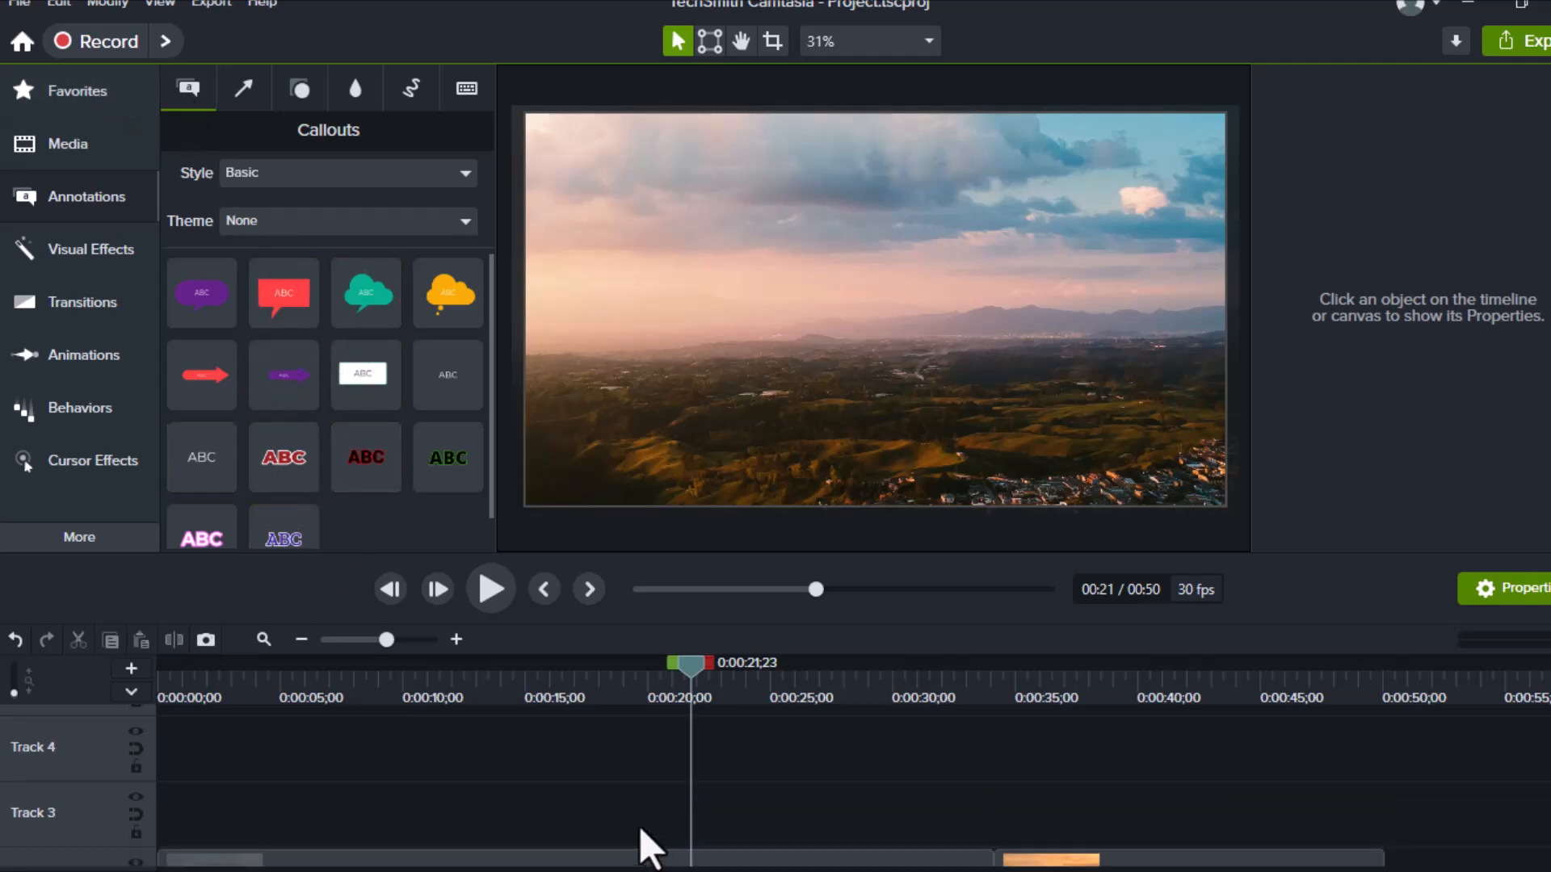
pyautogui.scroll(-1, 644, 841)
pyautogui.click(244, 89)
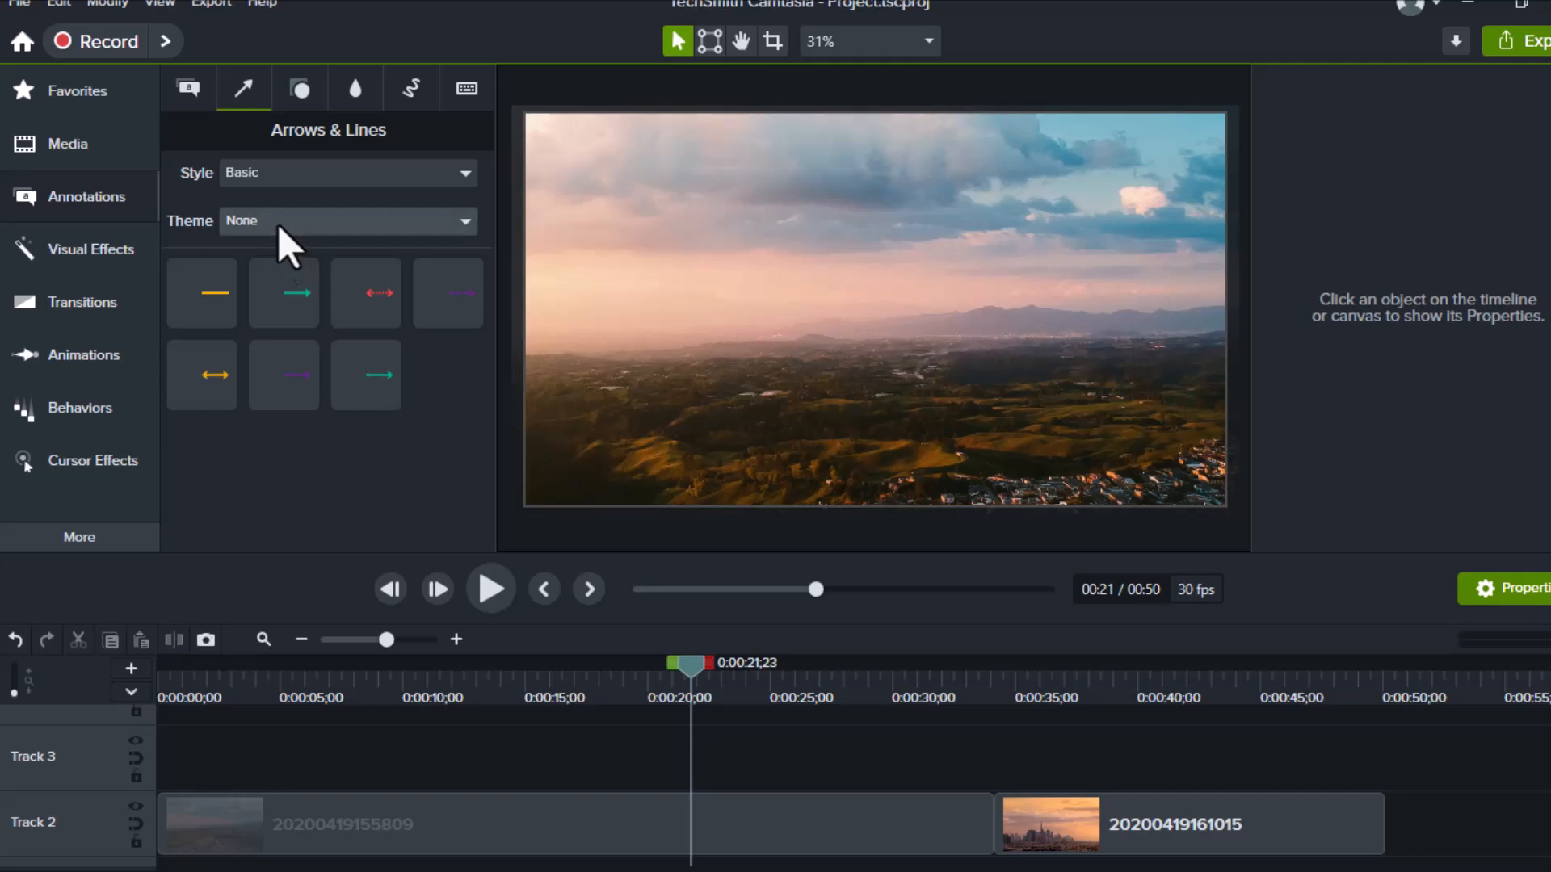
pyautogui.click(299, 85)
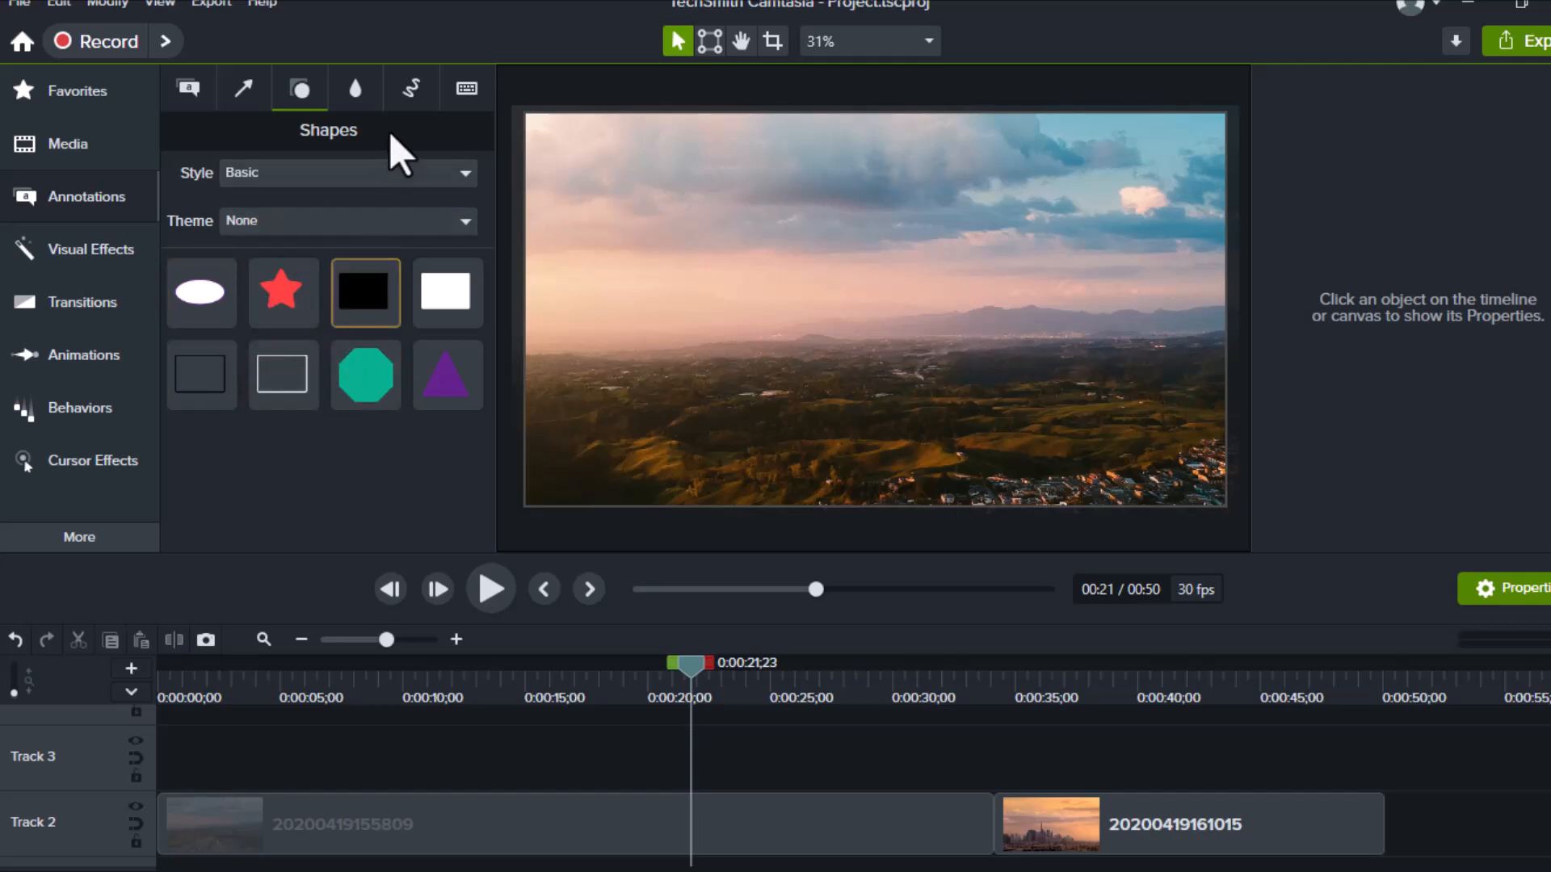
pyautogui.click(356, 86)
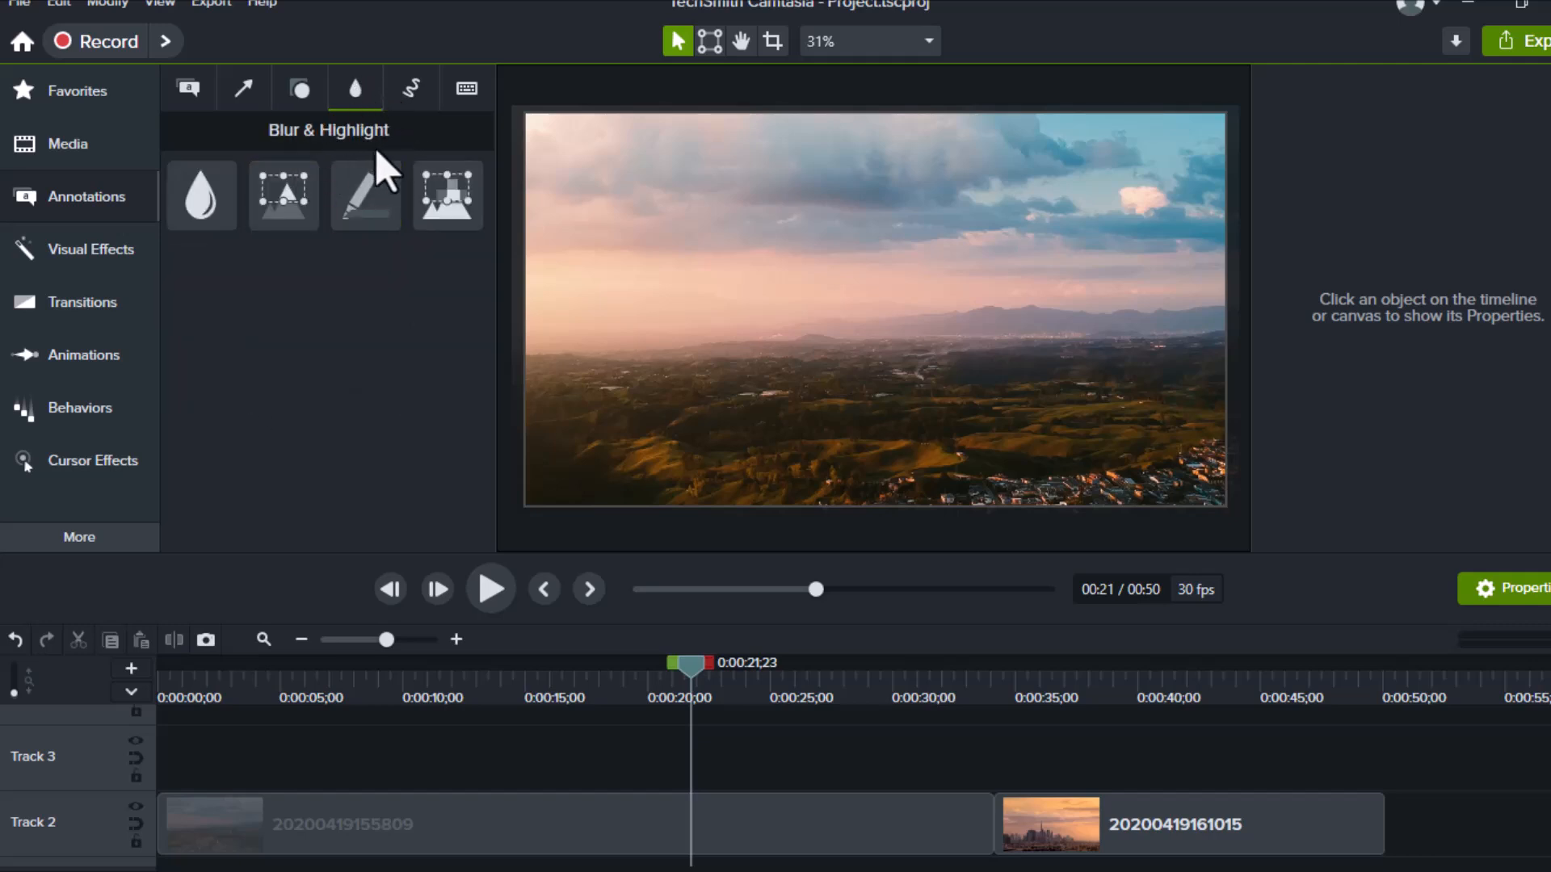
pyautogui.click(412, 87)
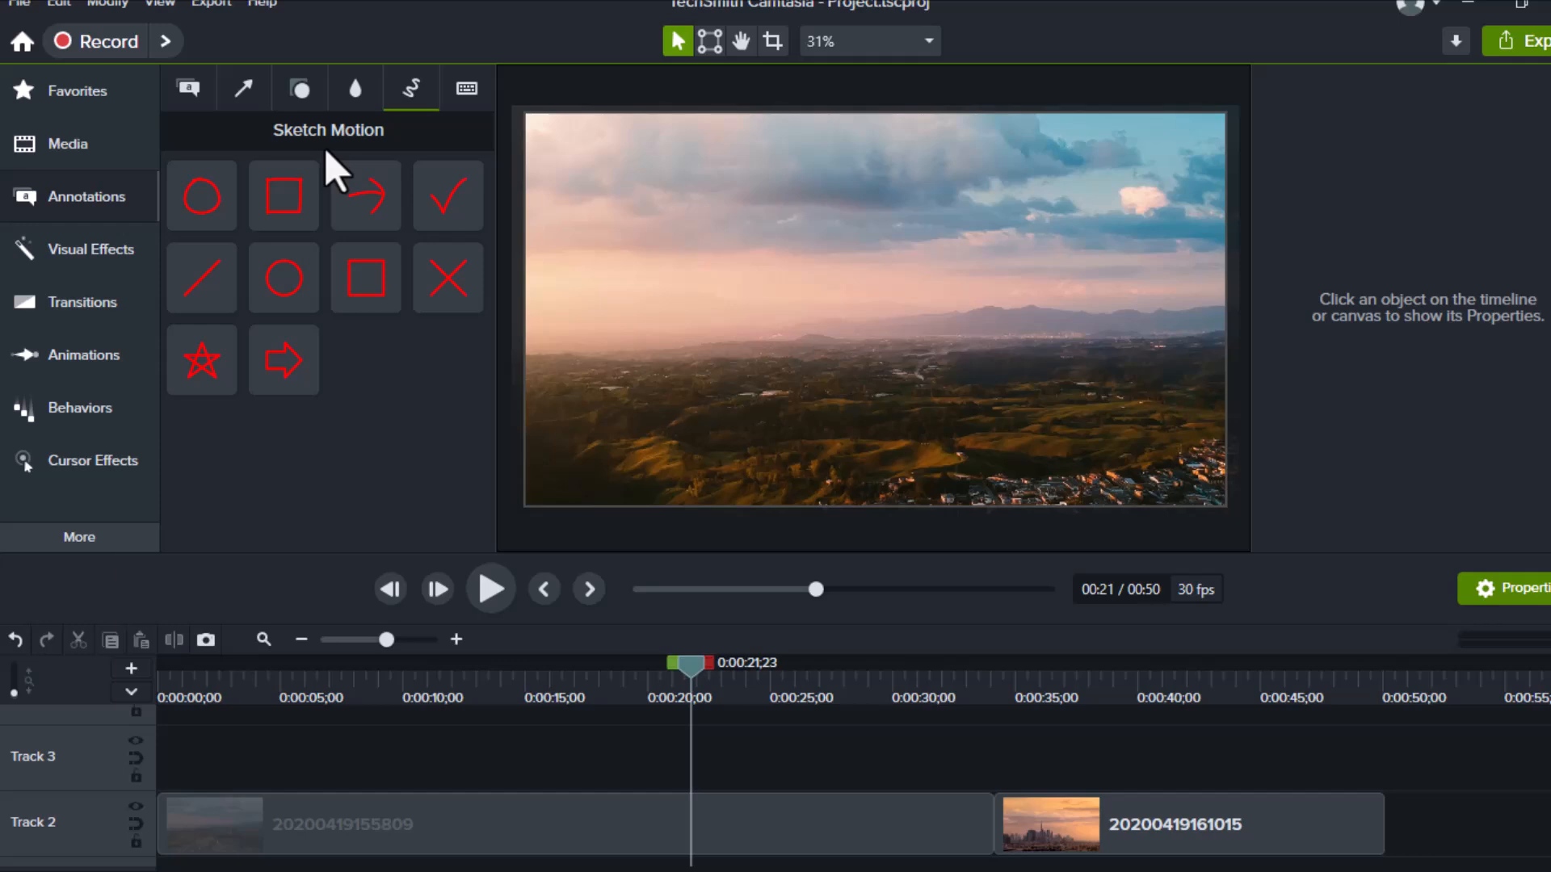
pyautogui.click(470, 85)
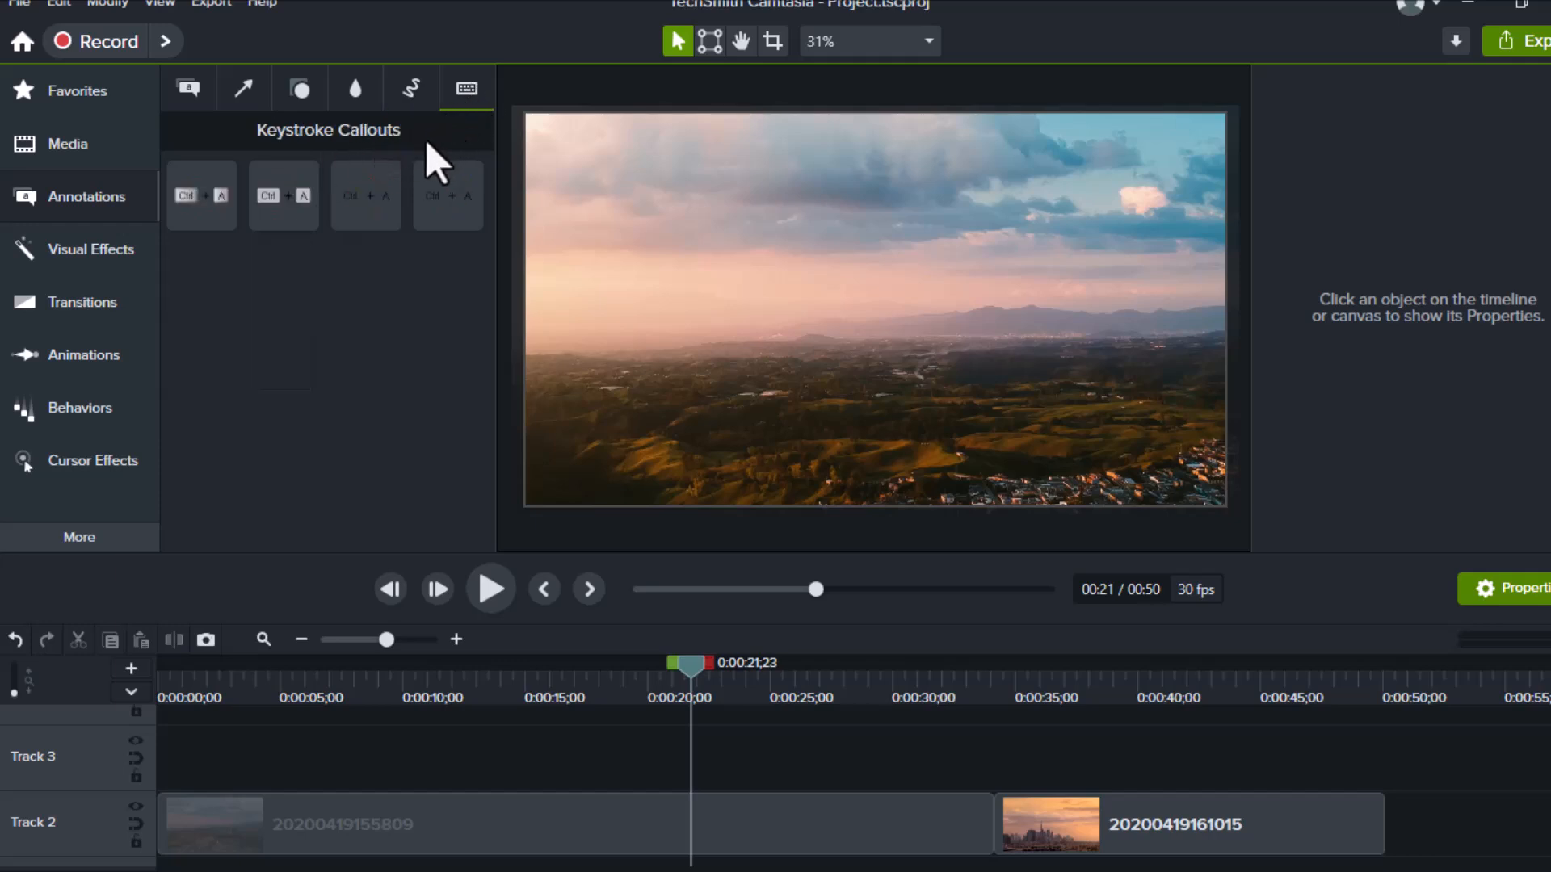
pyautogui.click(187, 89)
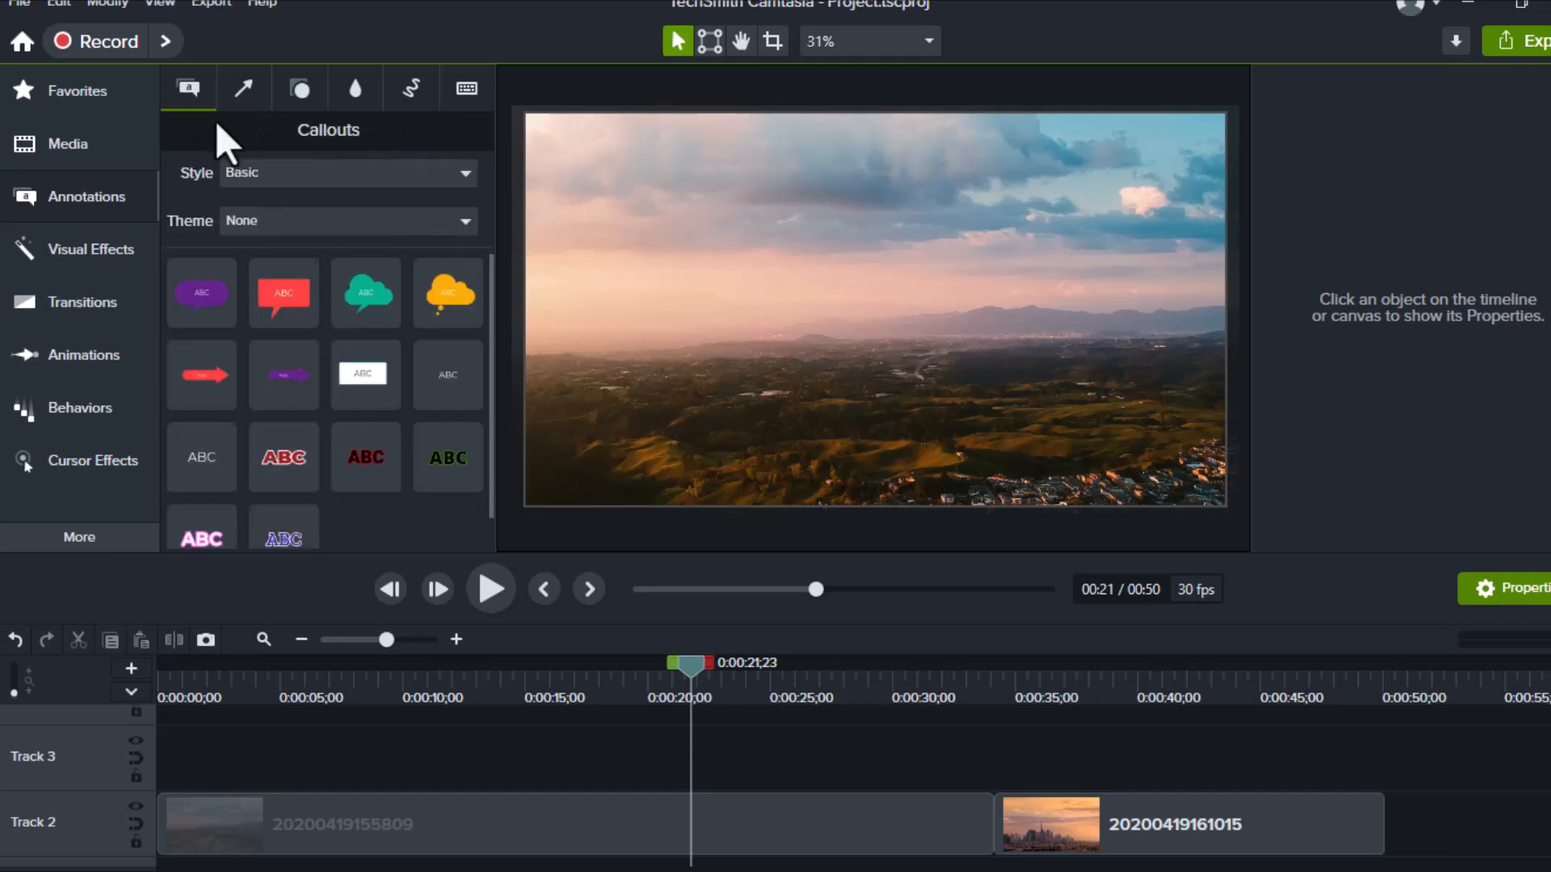
# Place the plain white box callout on Track 3 at the video start
pyautogui.scroll(2, 229, 817)
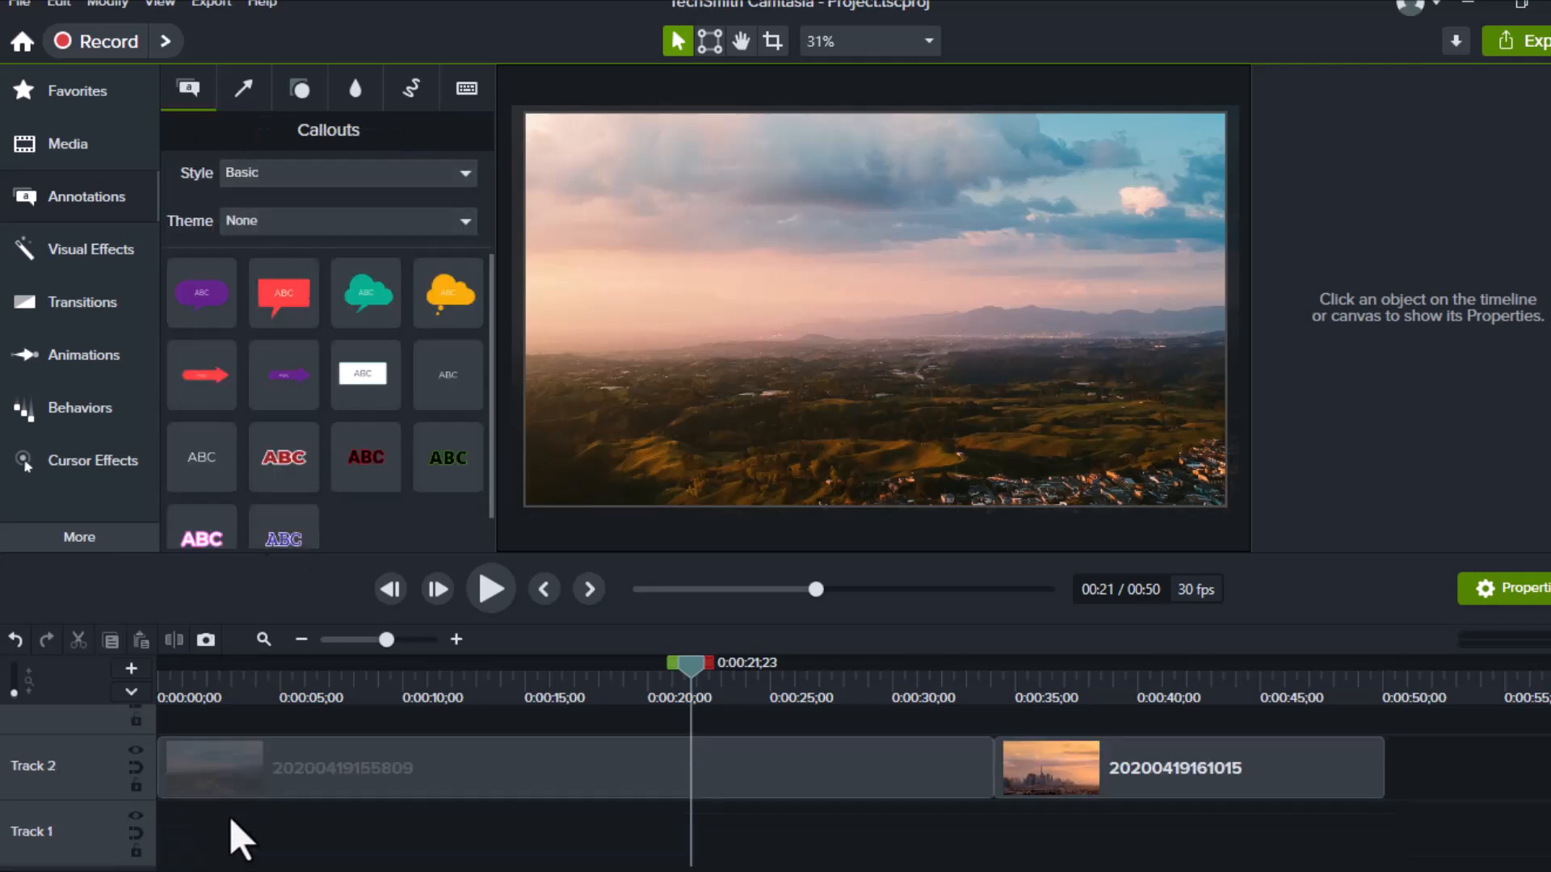
pyautogui.scroll(-3, 210, 808)
pyautogui.moveTo(689, 662); pyautogui.dragTo(159, 662)
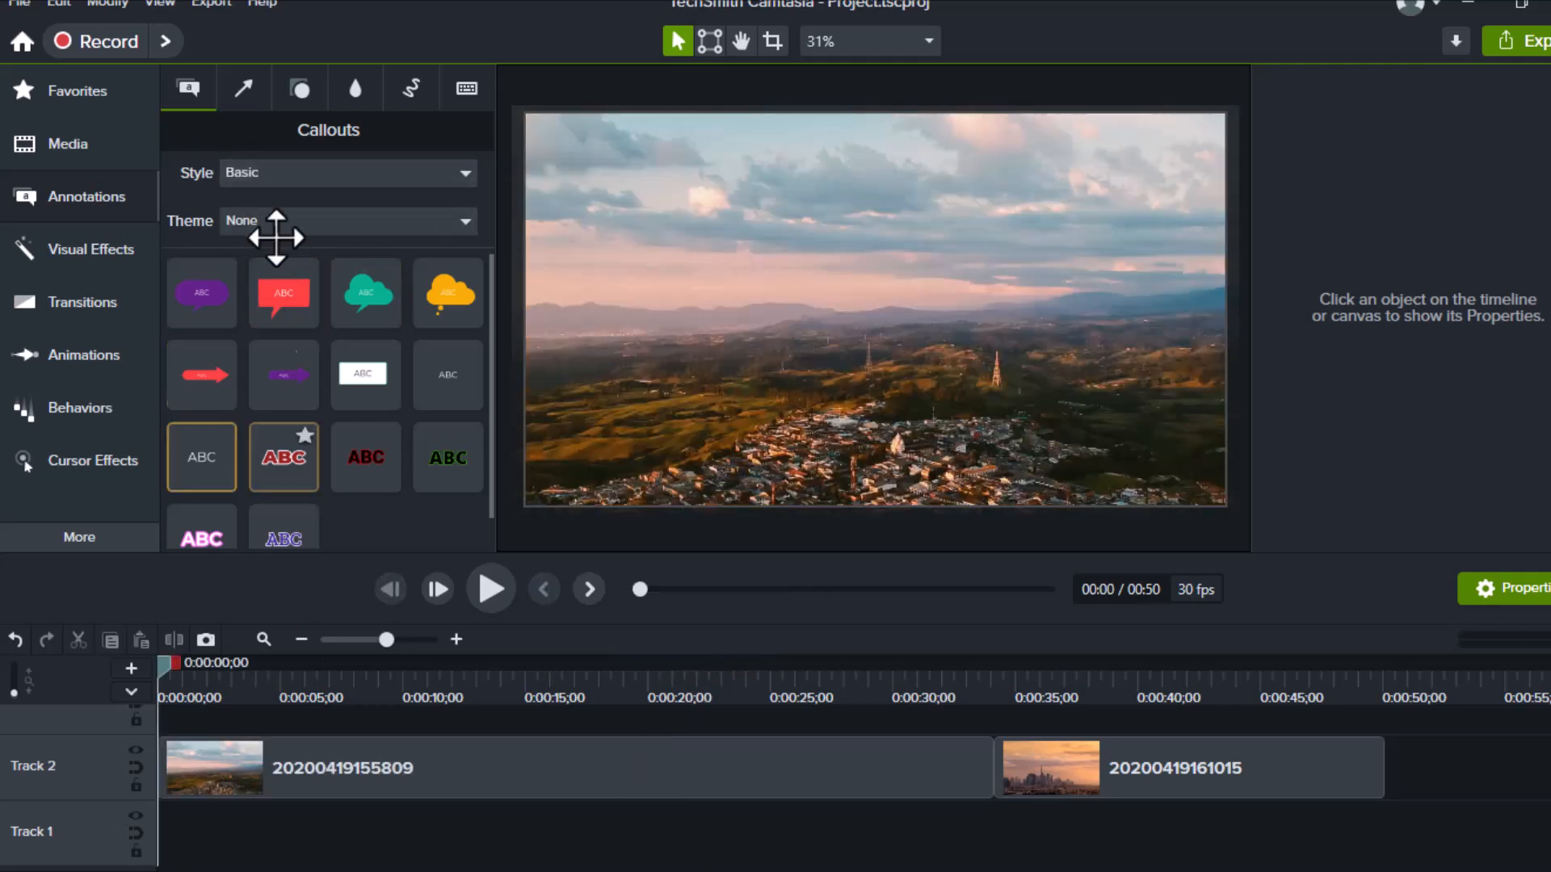
pyautogui.click(364, 371)
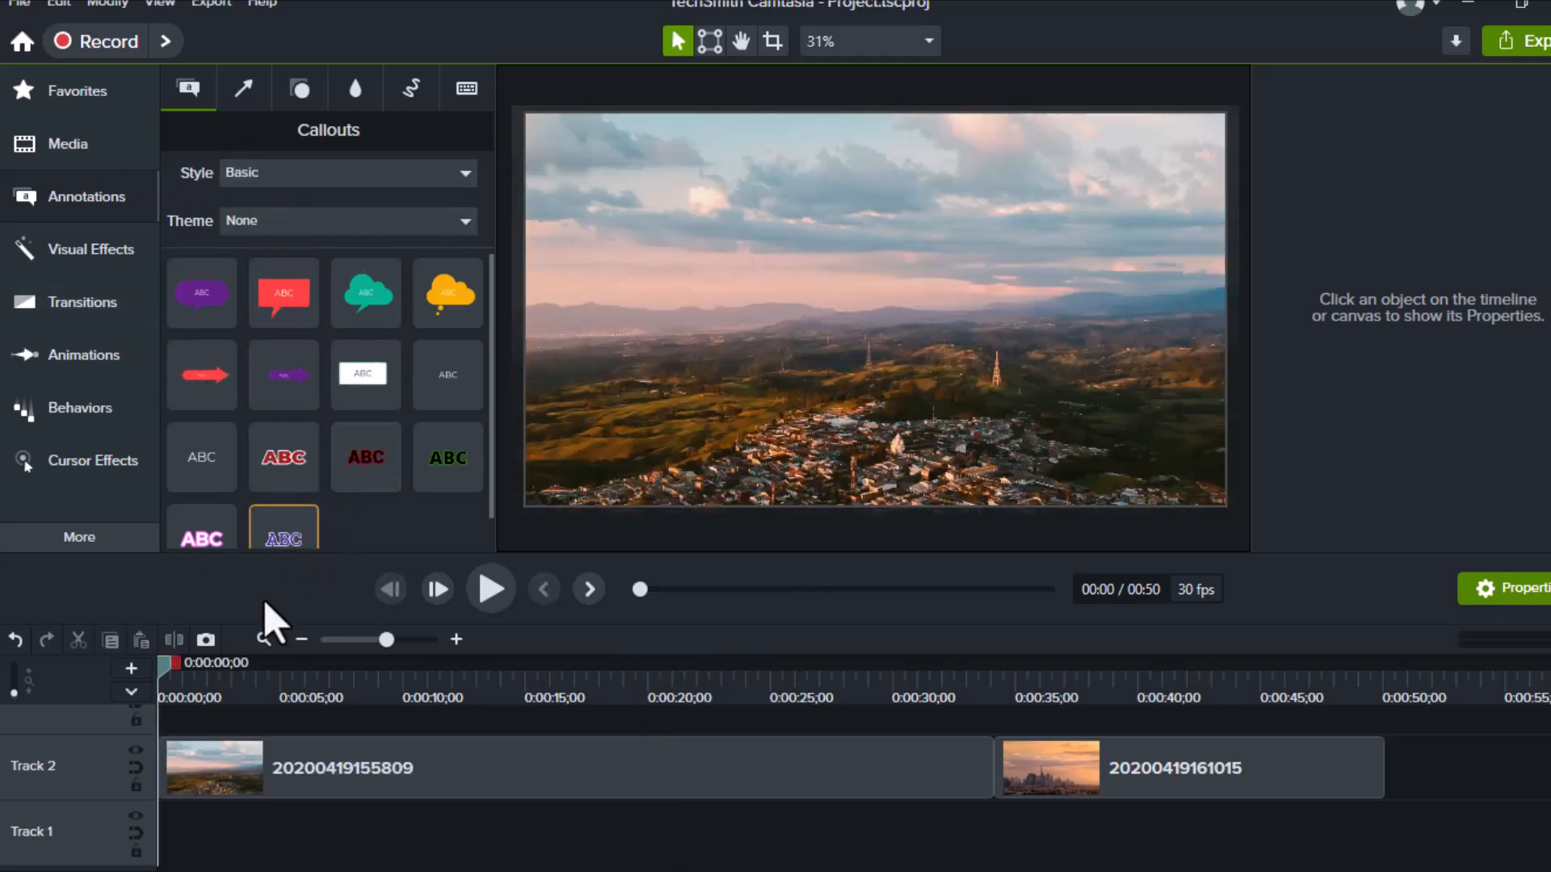
pyautogui.scroll(3, 236, 739)
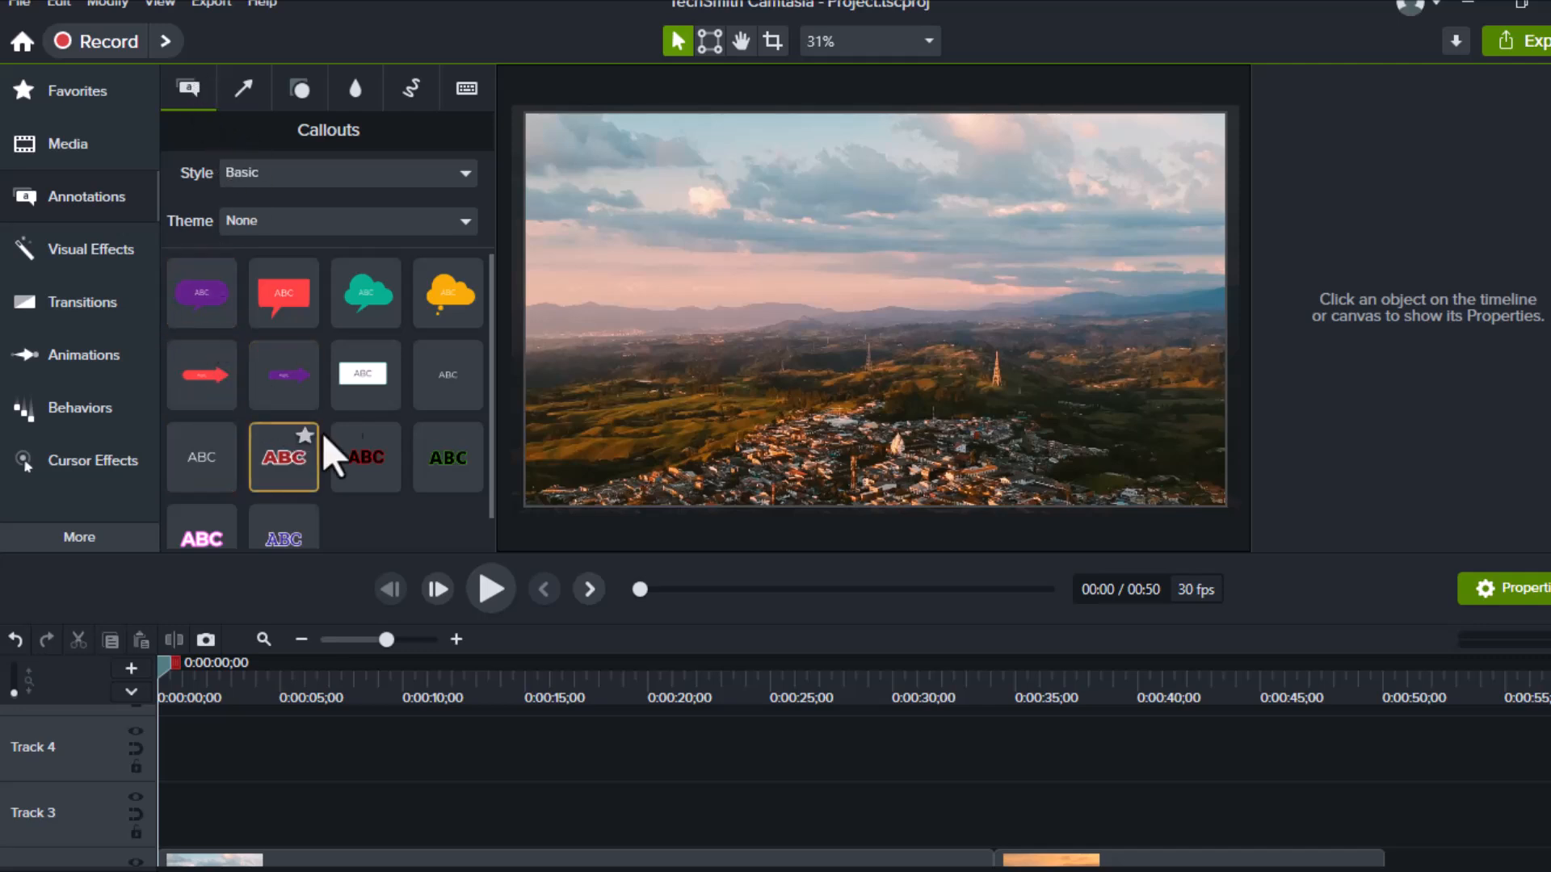
pyautogui.moveTo(274, 479); pyautogui.dragTo(186, 802)
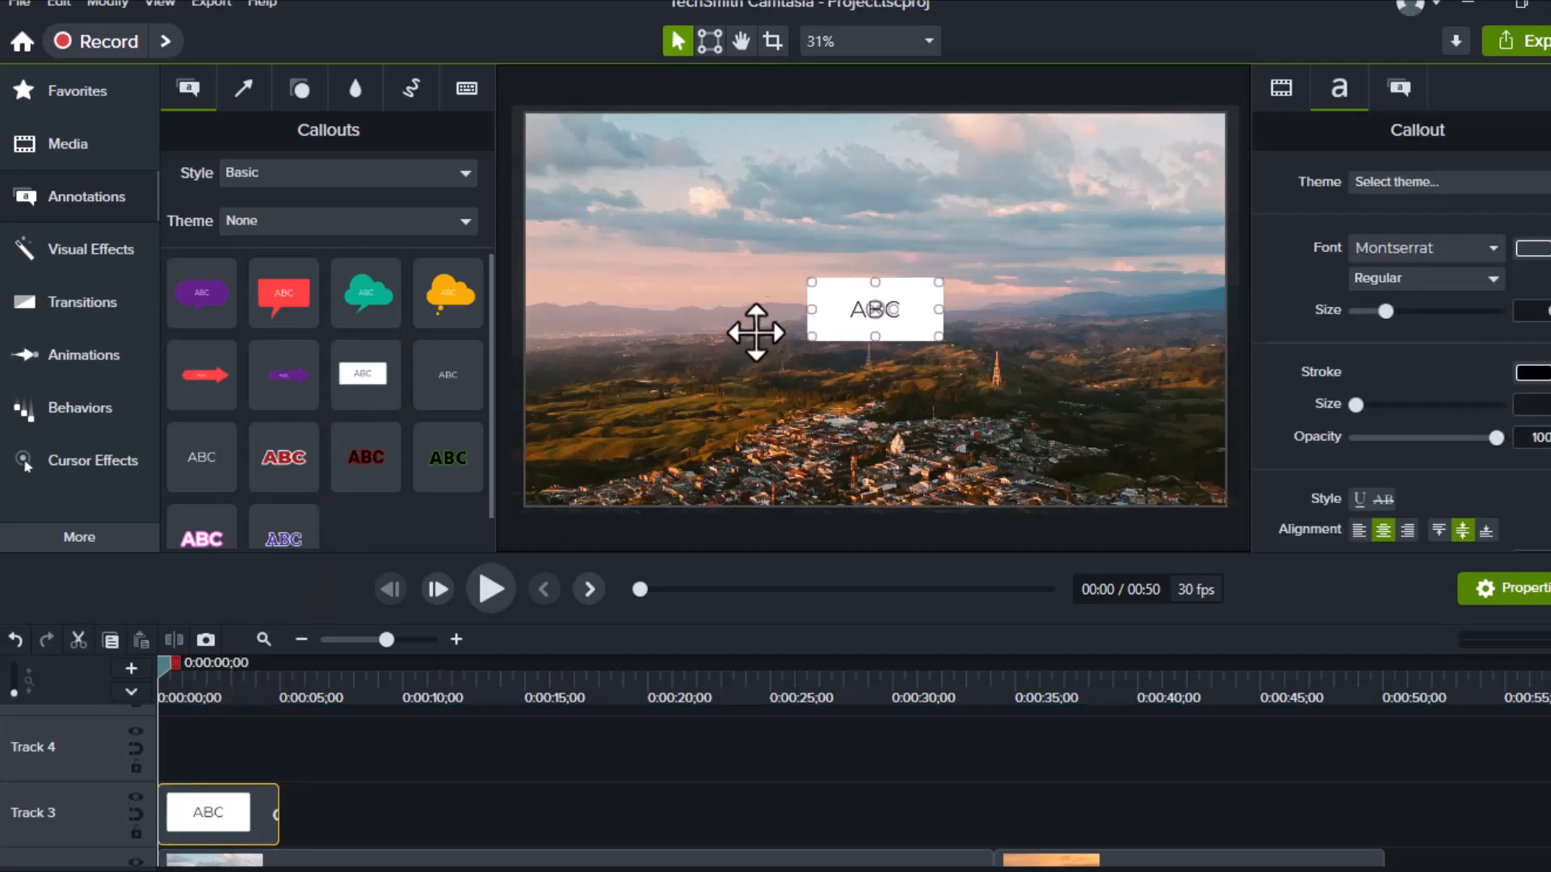
# Lengthen the callout clip and shift it to start around 0:05
pyautogui.moveTo(274, 815); pyautogui.dragTo(522, 814)
pyautogui.moveTo(233, 777); pyautogui.dragTo(417, 830)
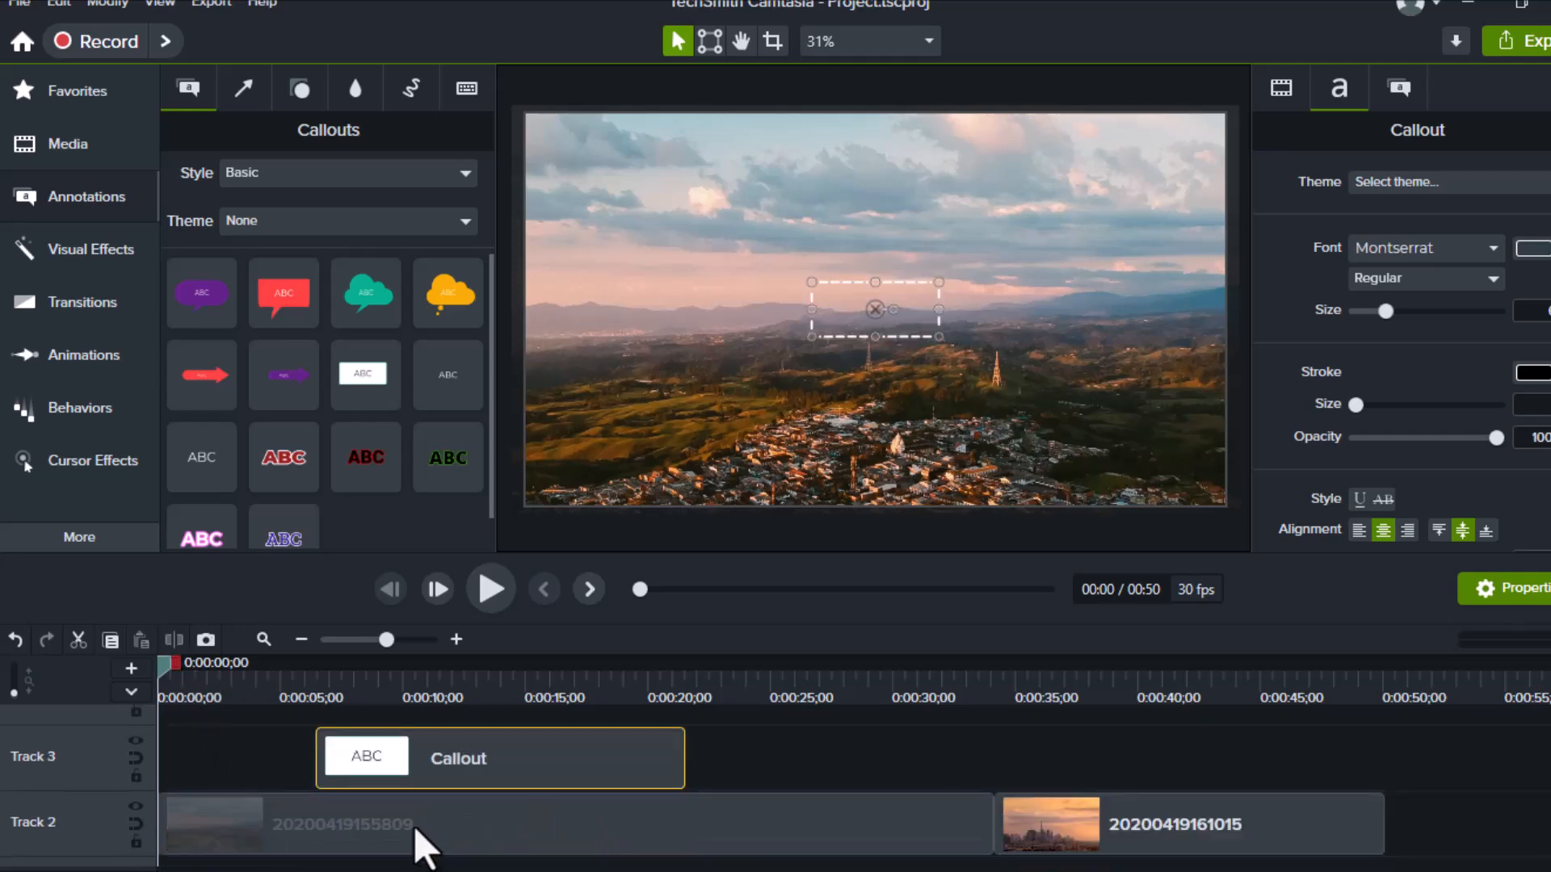
pyautogui.moveTo(187, 683); pyautogui.dragTo(595, 661)
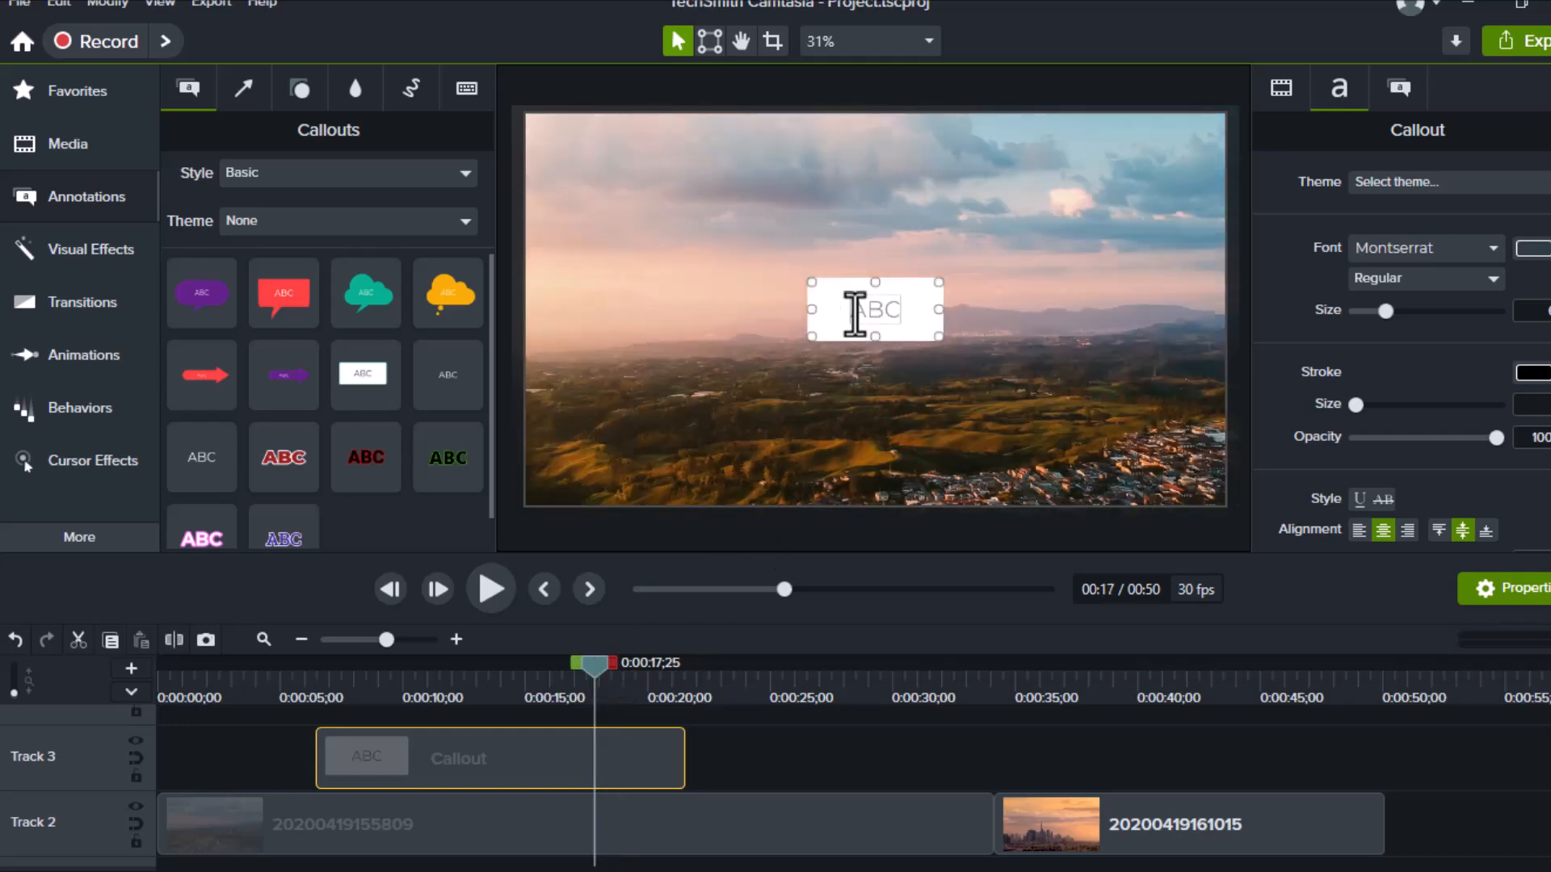
# Enter TECH TEMPUS in the callout, widen it to one line and enlarge the text
pyautogui.write('TECH TEMPUS')
pyautogui.moveTo(955, 305)
pyautogui.mouseDown()
pyautogui.moveTo(1090, 277)
pyautogui.moveTo(1001, 323)
pyautogui.moveTo(982, 309)
pyautogui.mouseUp()
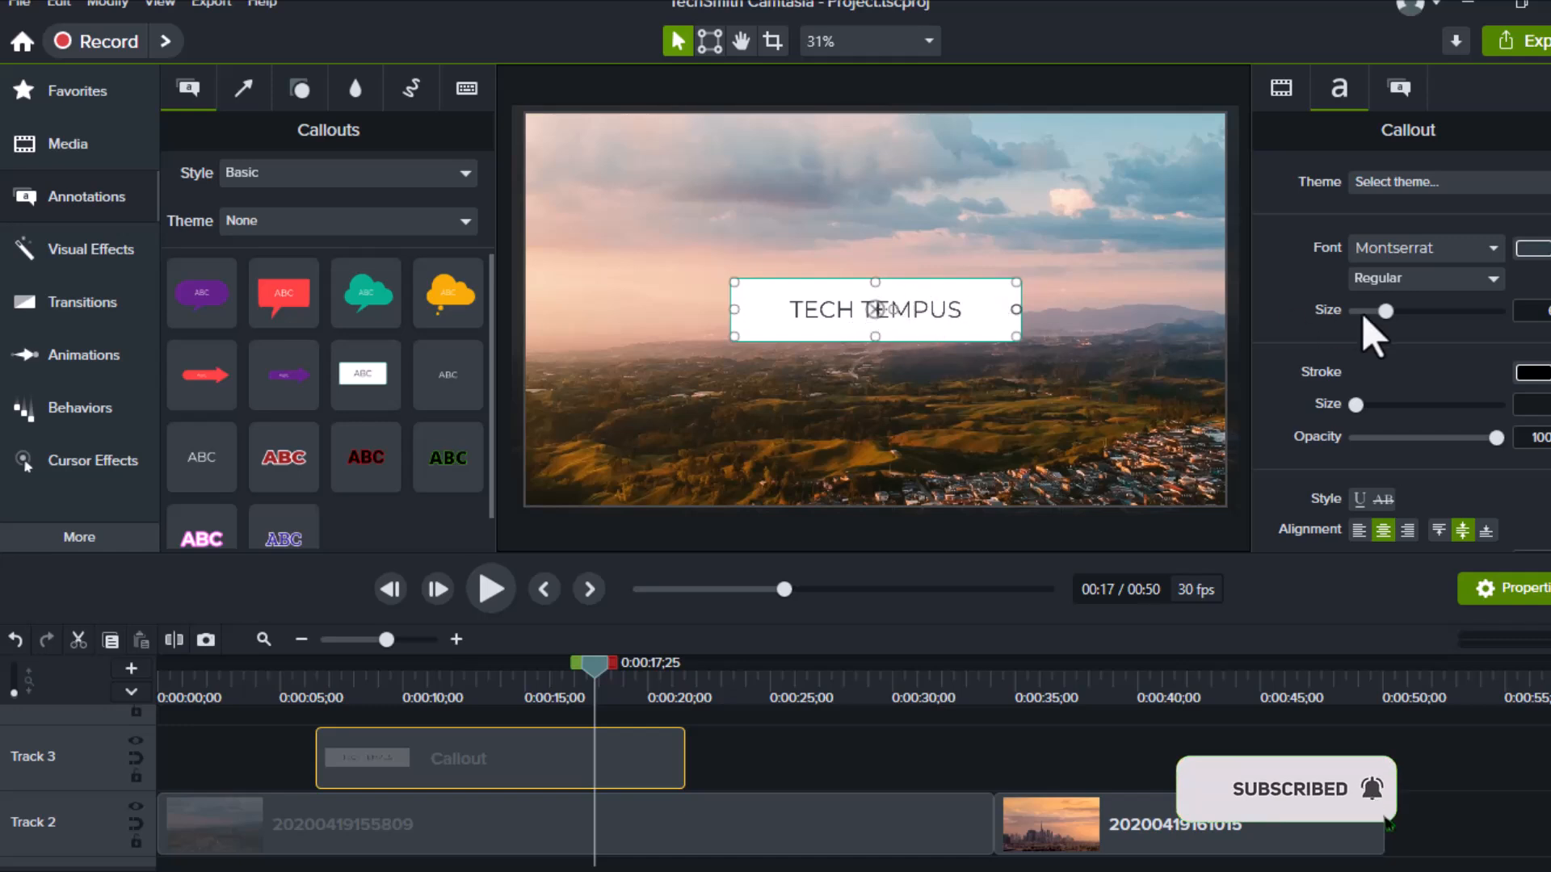
pyautogui.moveTo(1390, 312); pyautogui.dragTo(1404, 312)
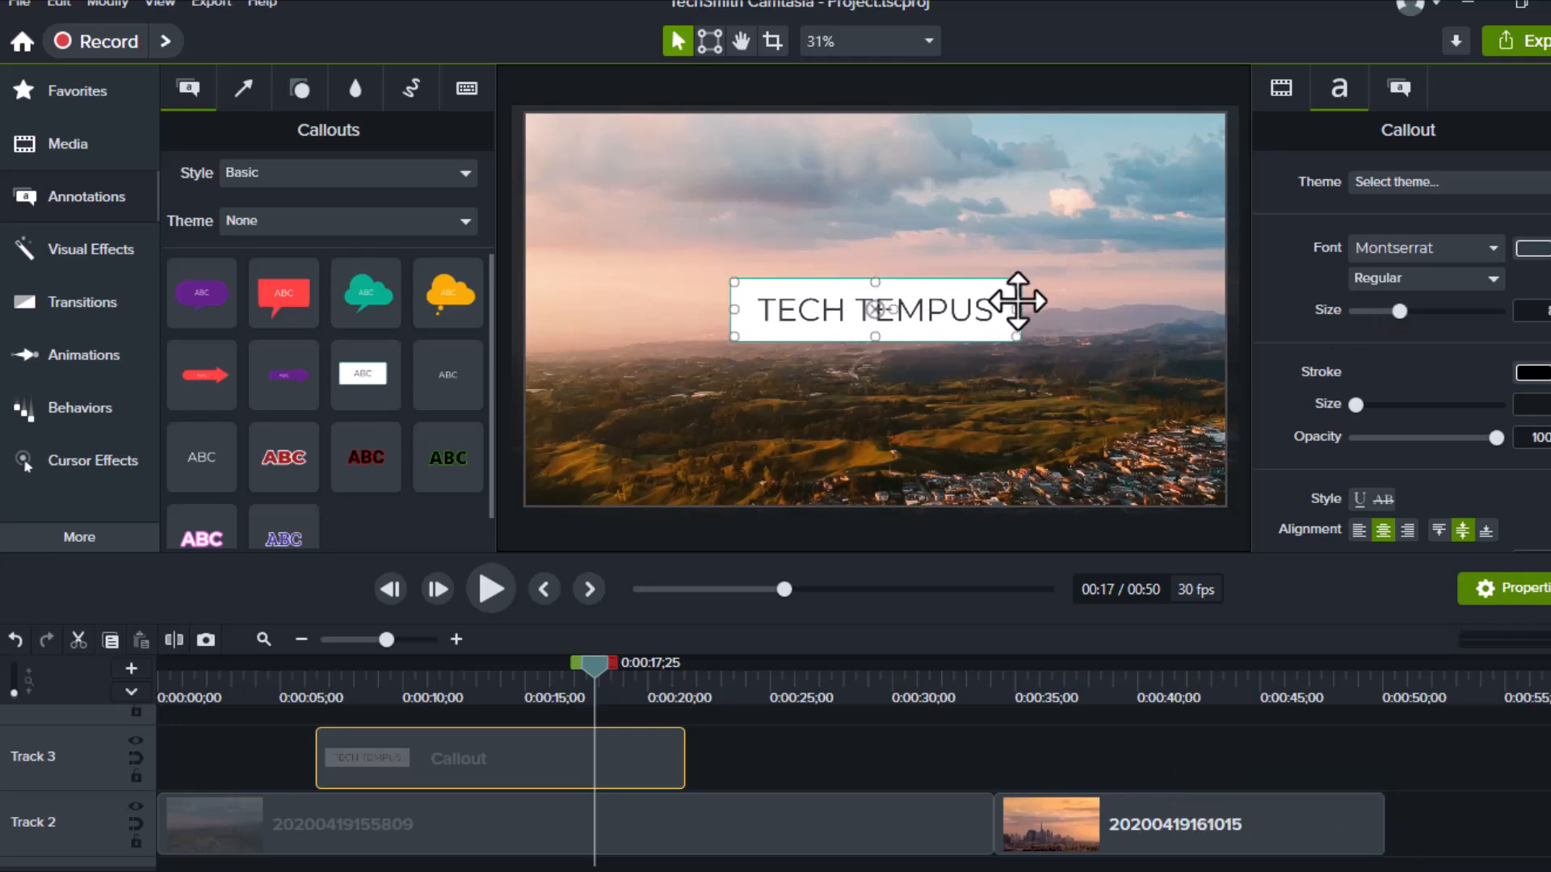
# Set the callout font to Arial Rounded MT Bold with Regular style
pyautogui.click(1464, 248)
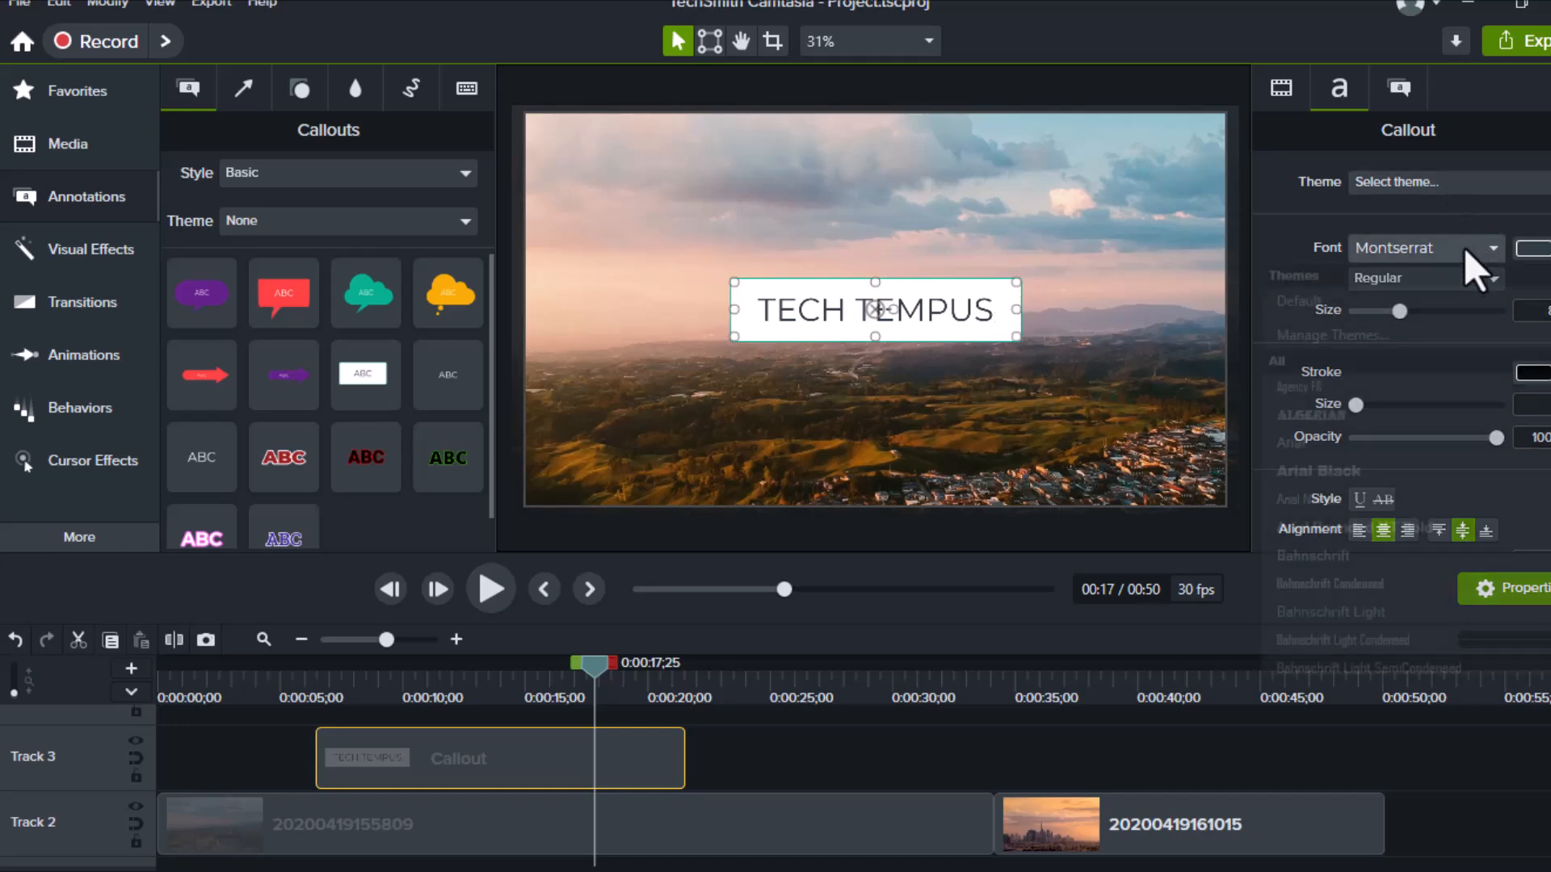
pyautogui.click(1335, 420)
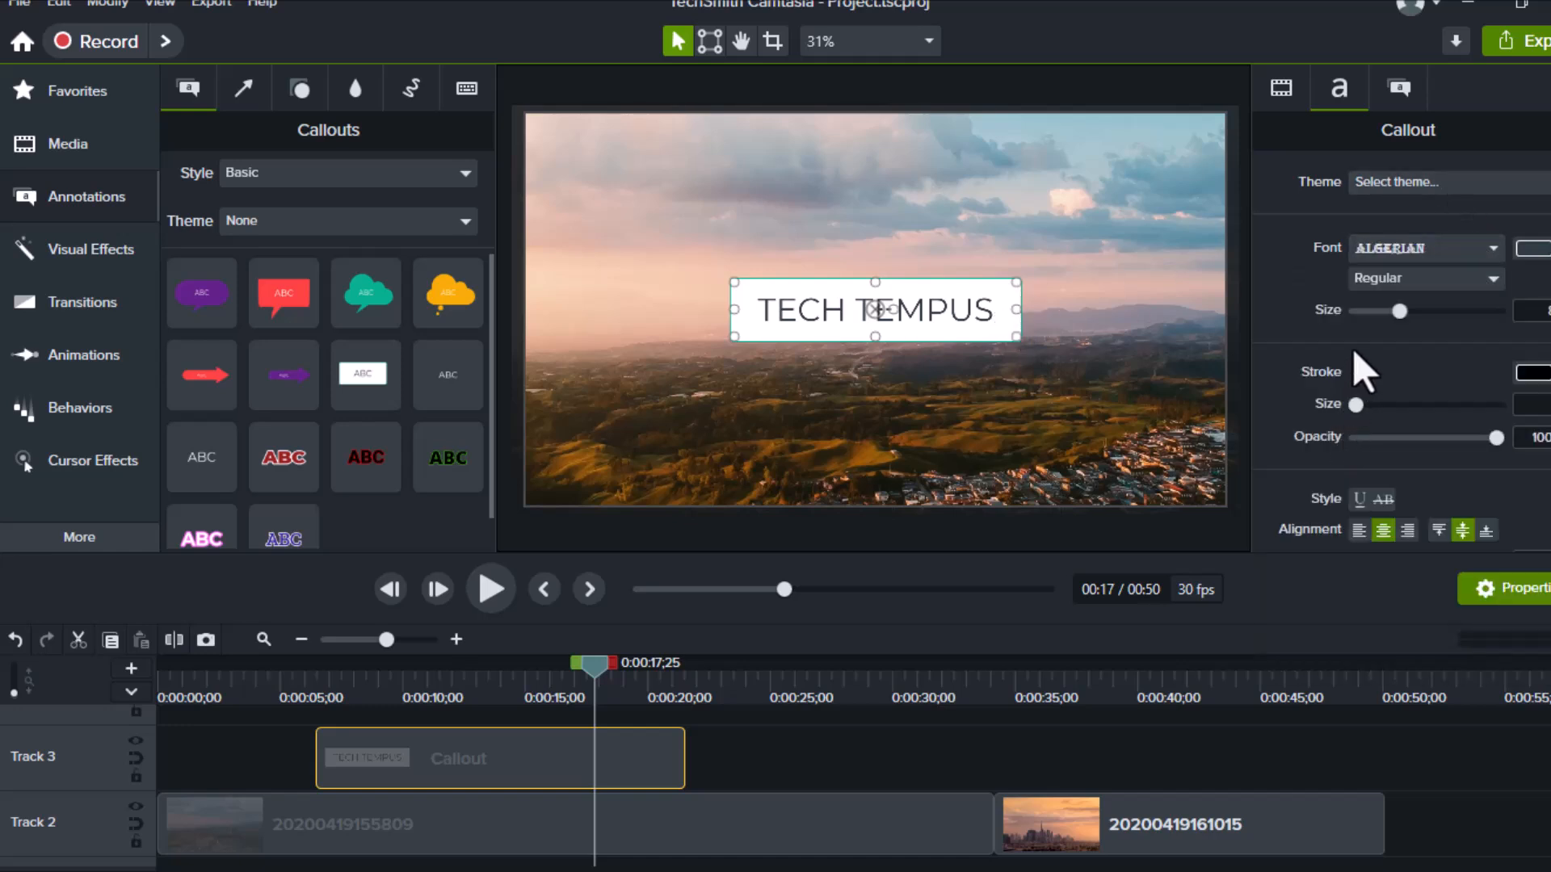
pyautogui.click(1369, 251)
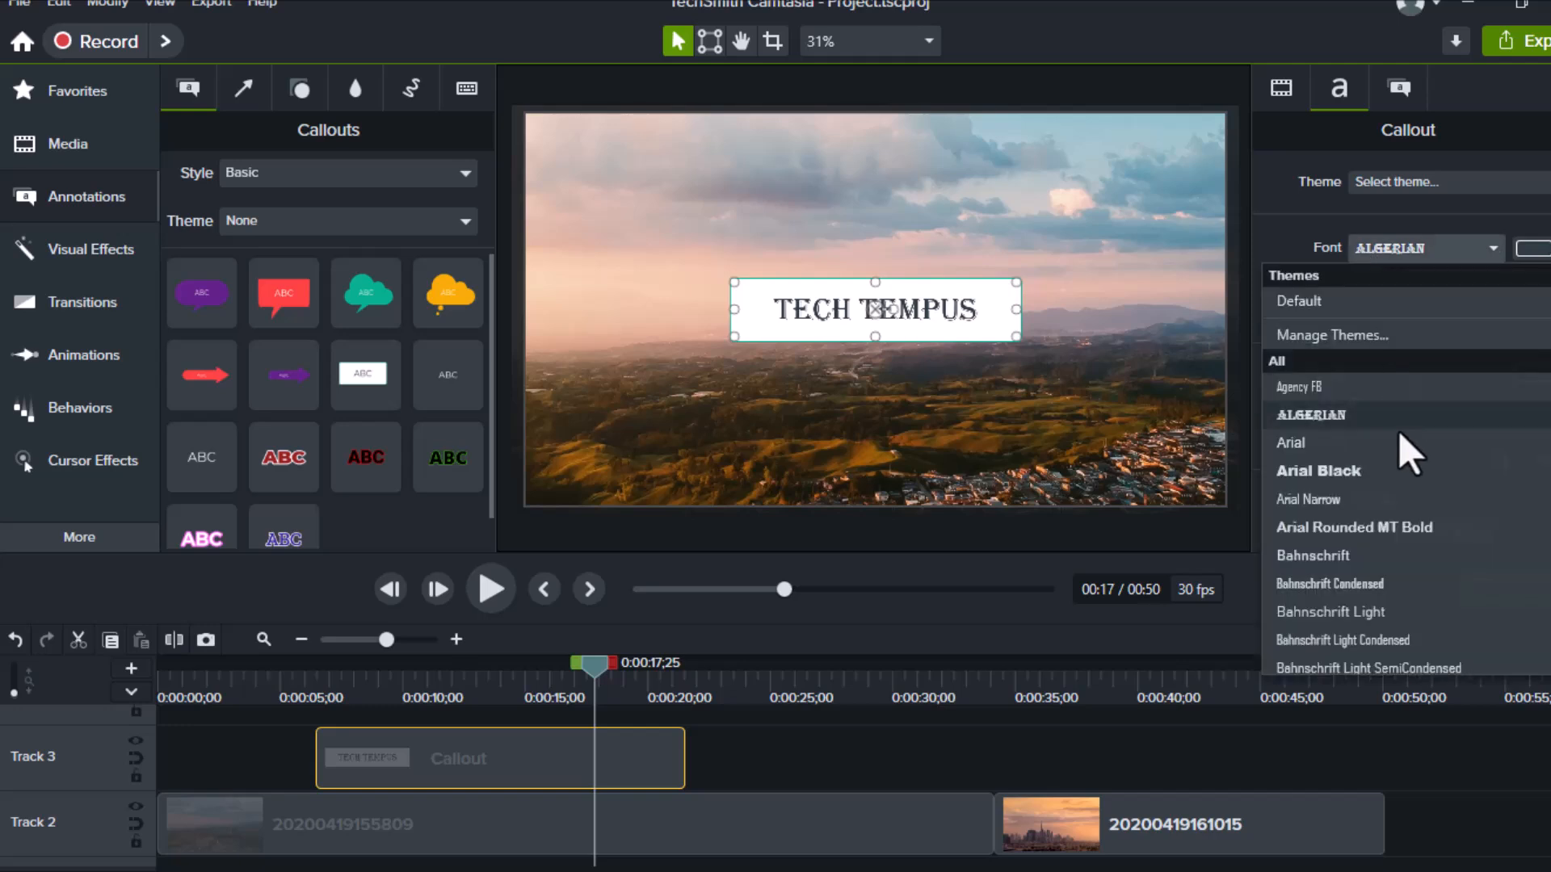
pyautogui.click(1392, 523)
pyautogui.click(1391, 278)
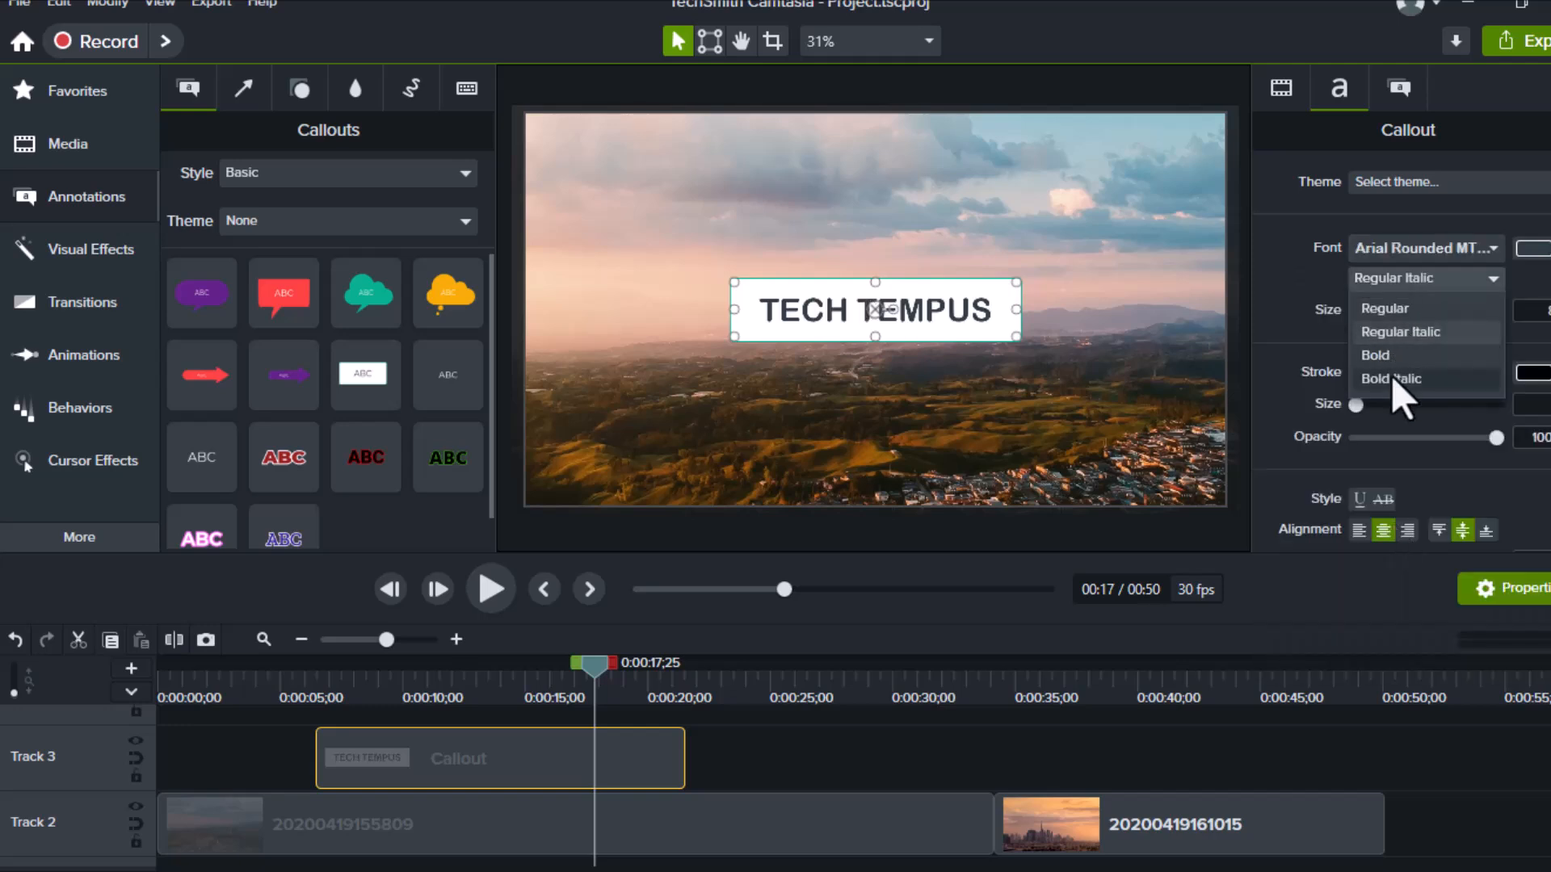
pyautogui.click(1389, 373)
pyautogui.click(1388, 283)
pyautogui.click(1388, 309)
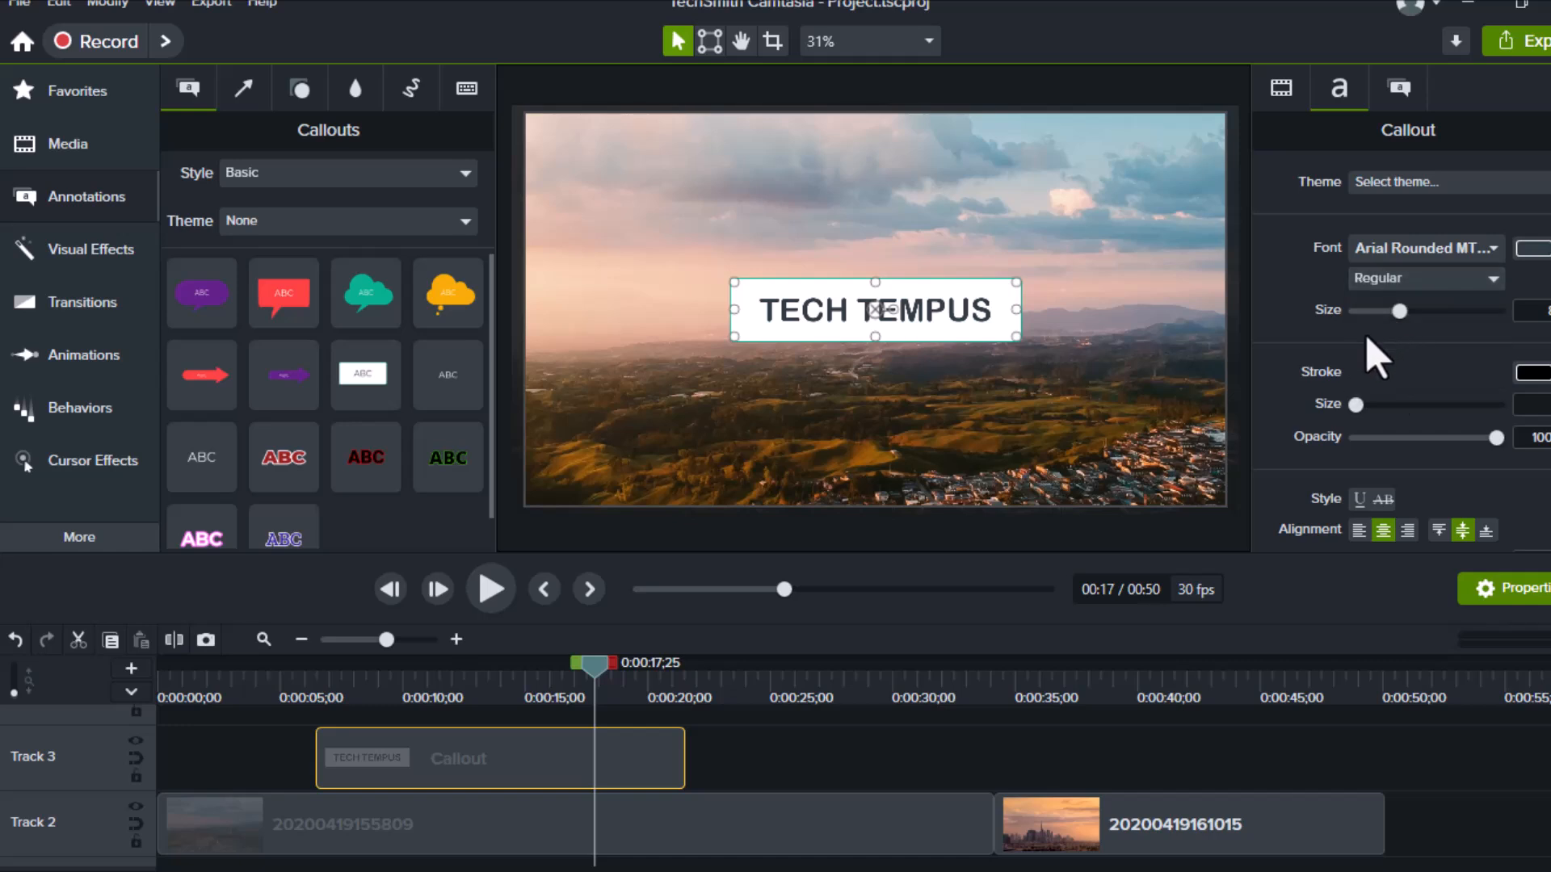
# Apply the Angled Line Wipe transition to the TECH TEMPUS callout clip on Track 3
pyautogui.moveTo(593, 666); pyautogui.dragTo(439, 661)
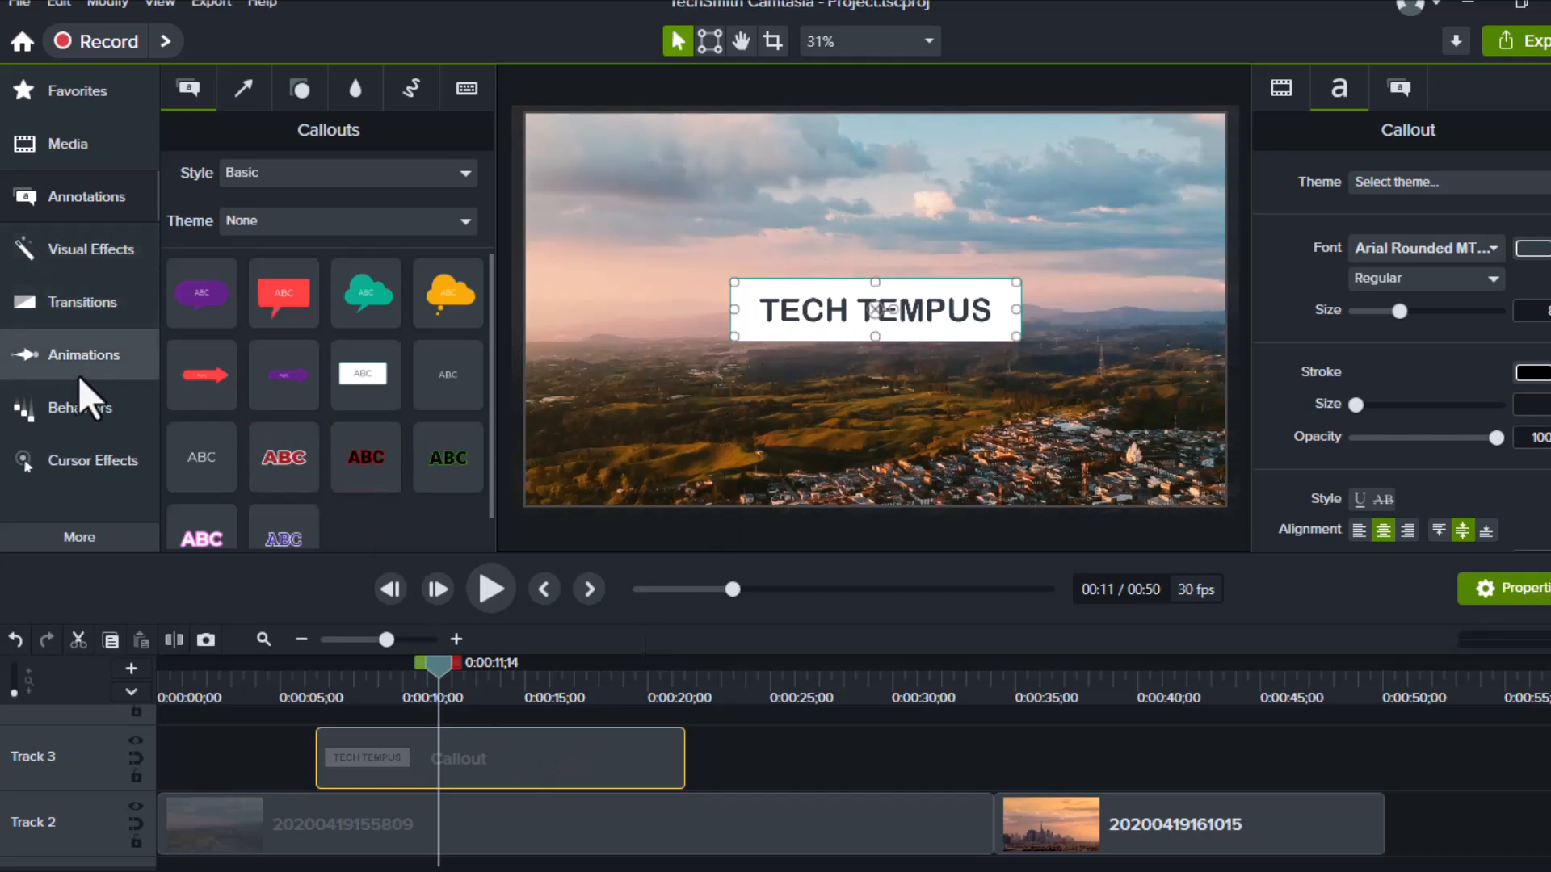
pyautogui.click(81, 314)
pyautogui.moveTo(250, 337); pyautogui.dragTo(472, 748)
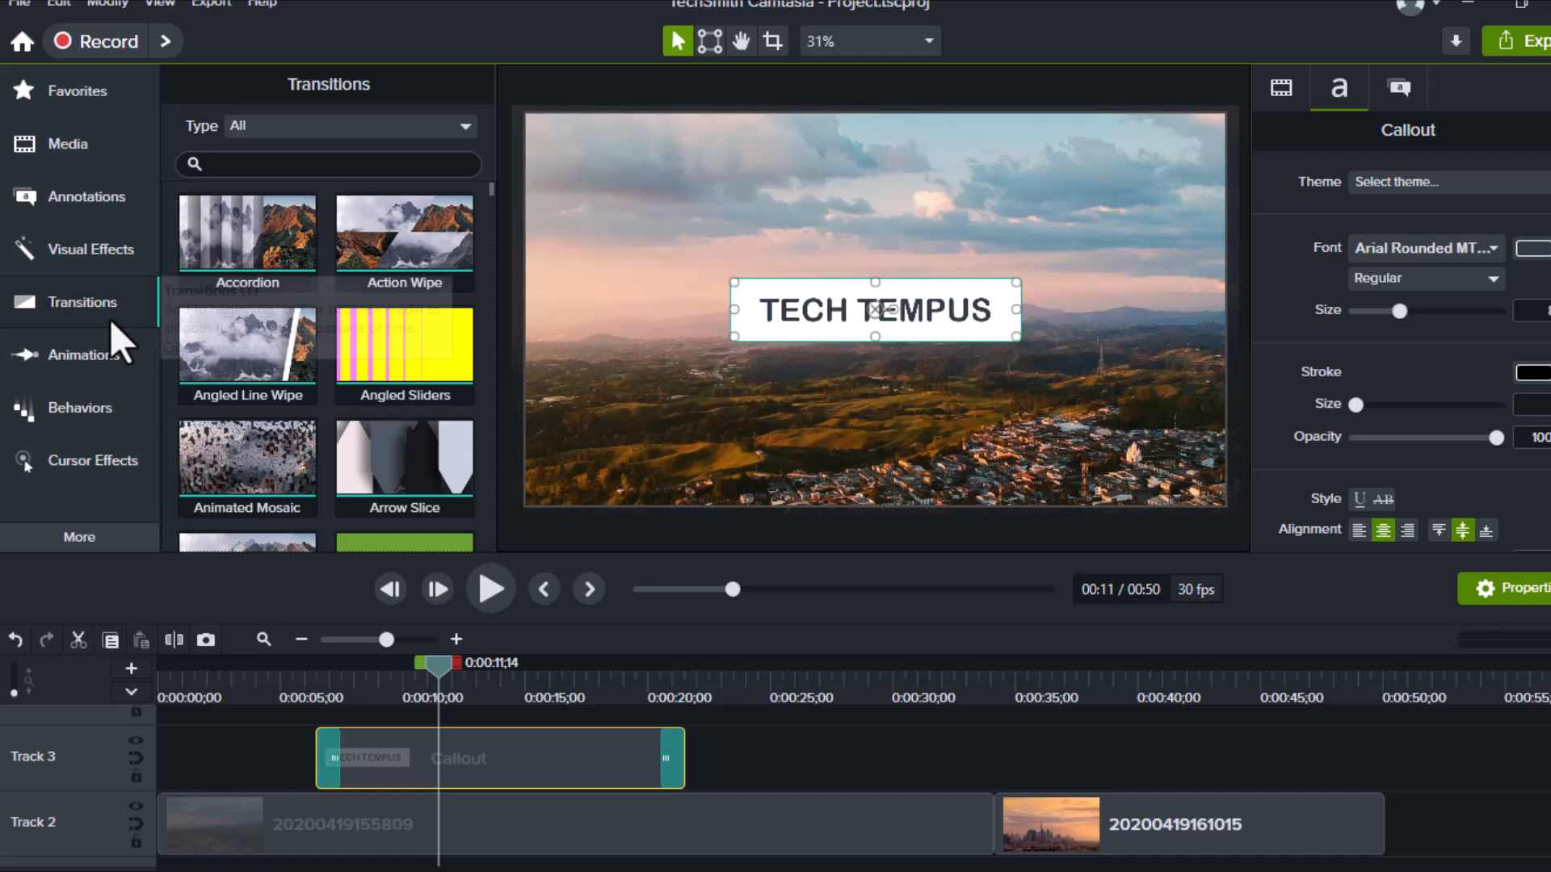
pyautogui.click(76, 211)
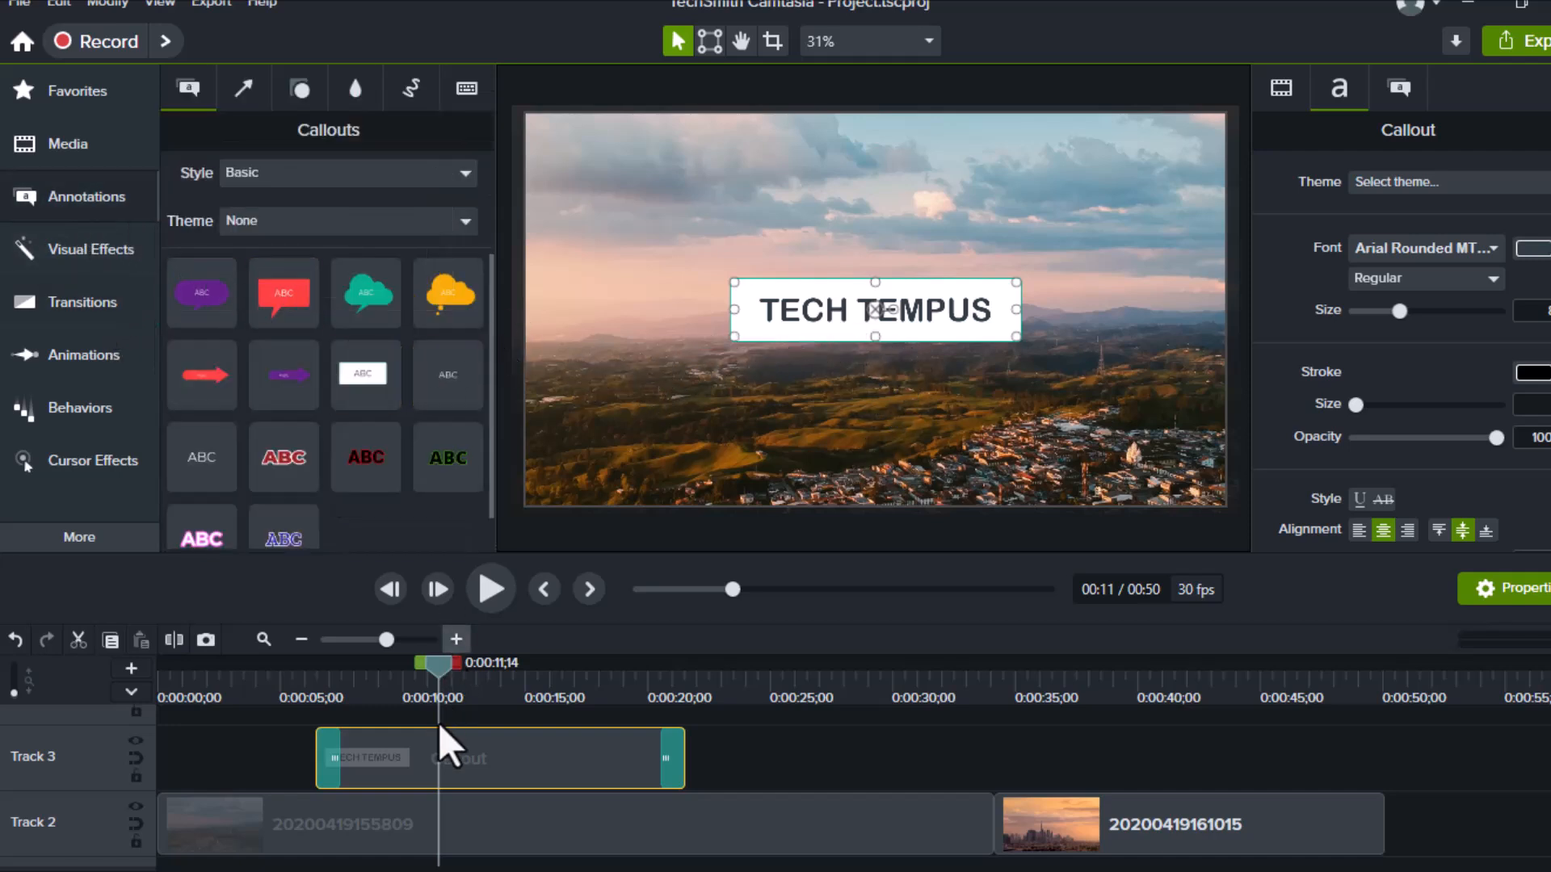
pyautogui.moveTo(437, 667); pyautogui.dragTo(306, 664)
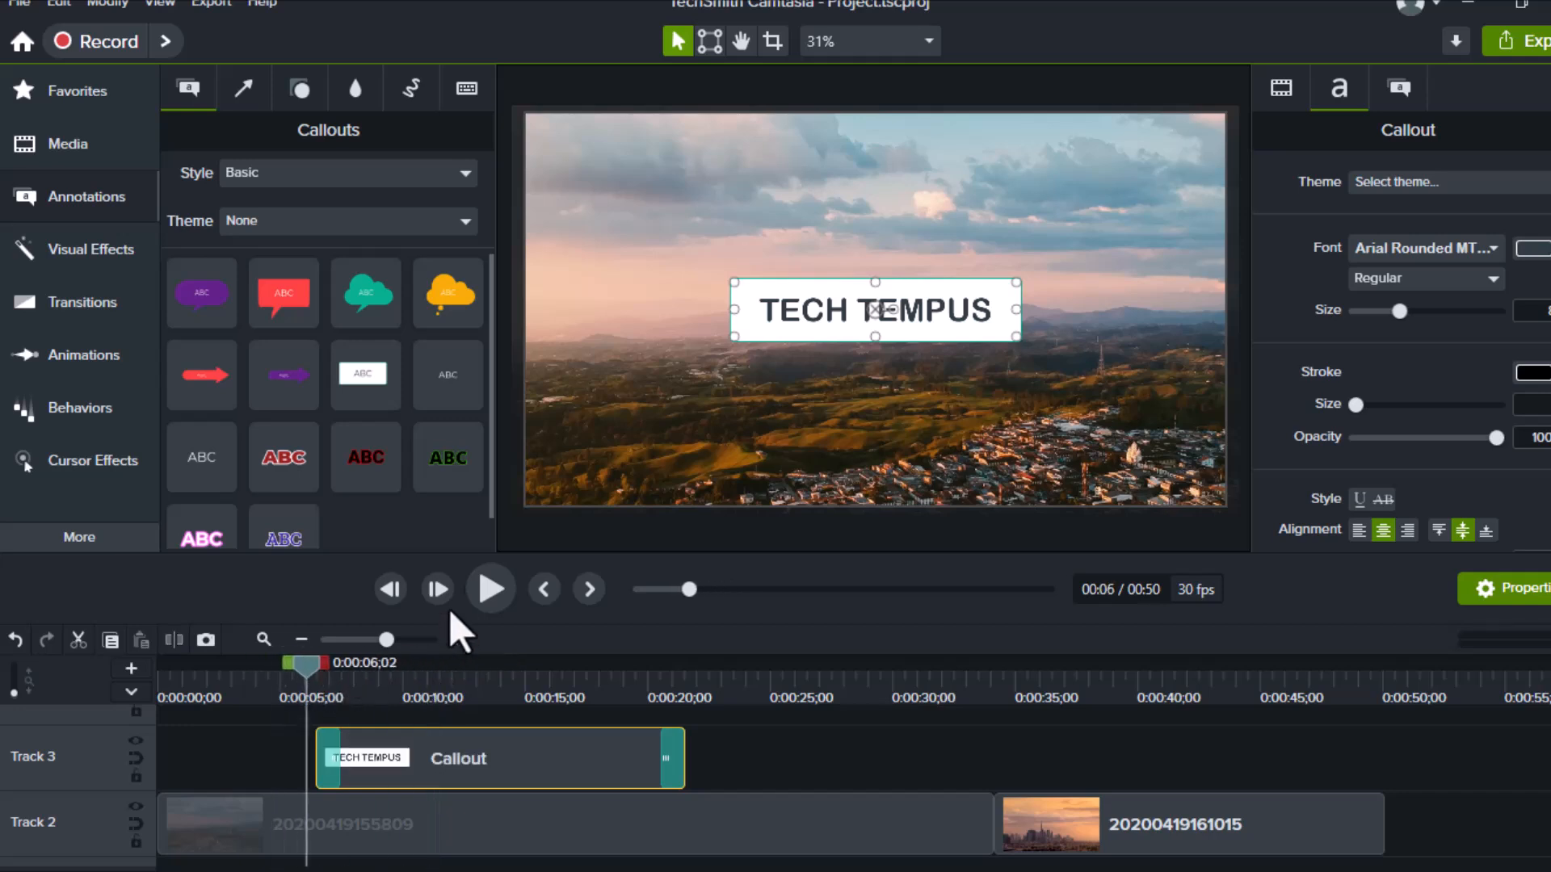
pyautogui.click(509, 580)
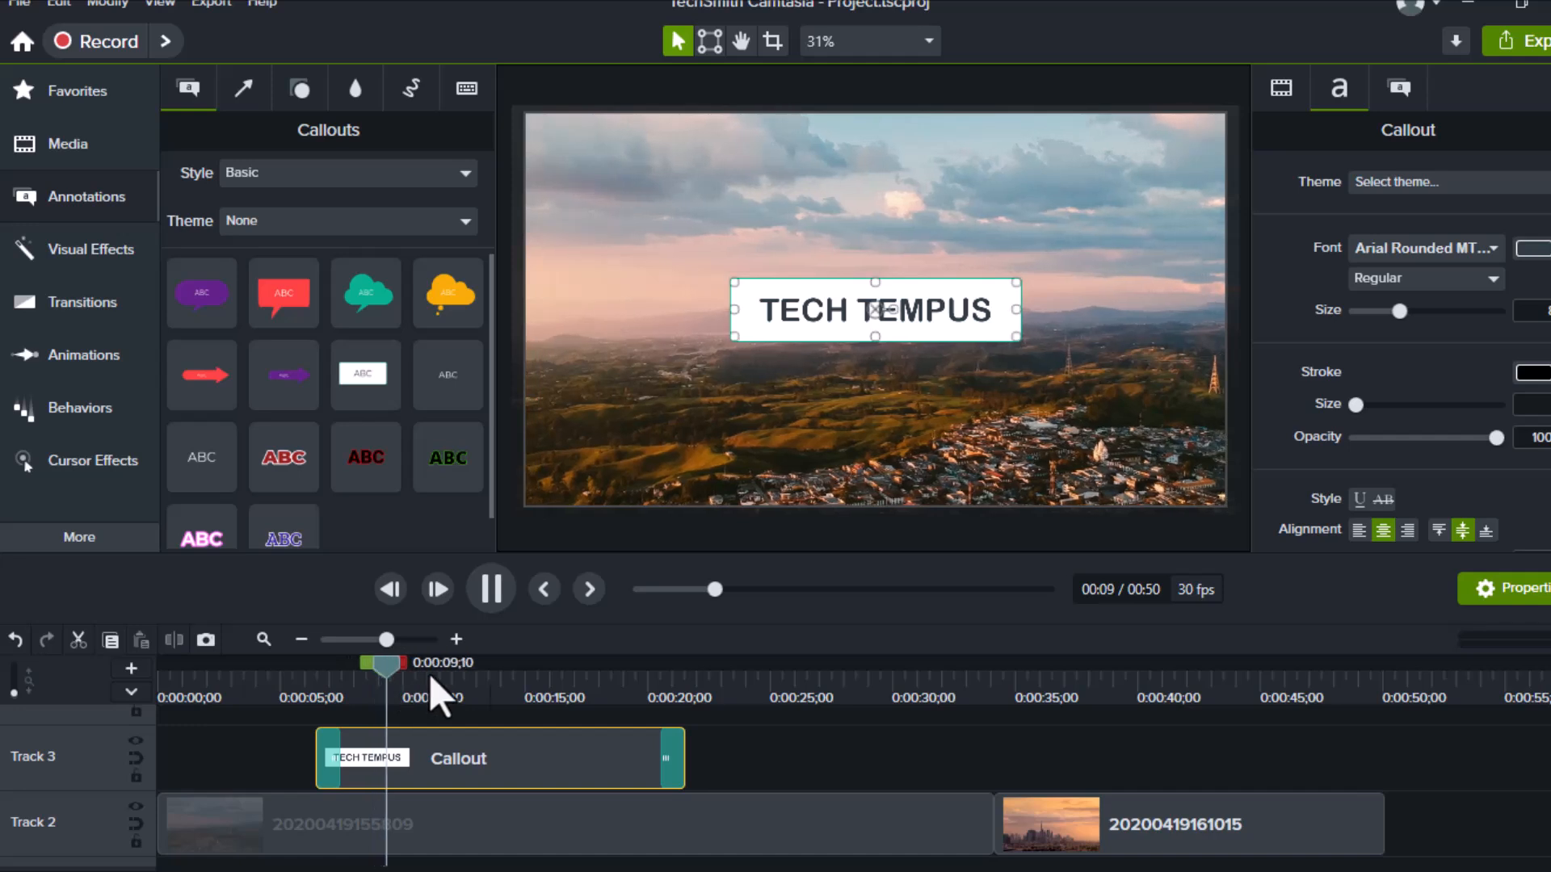
pyautogui.moveTo(410, 672); pyautogui.dragTo(647, 695)
pyautogui.click(477, 582)
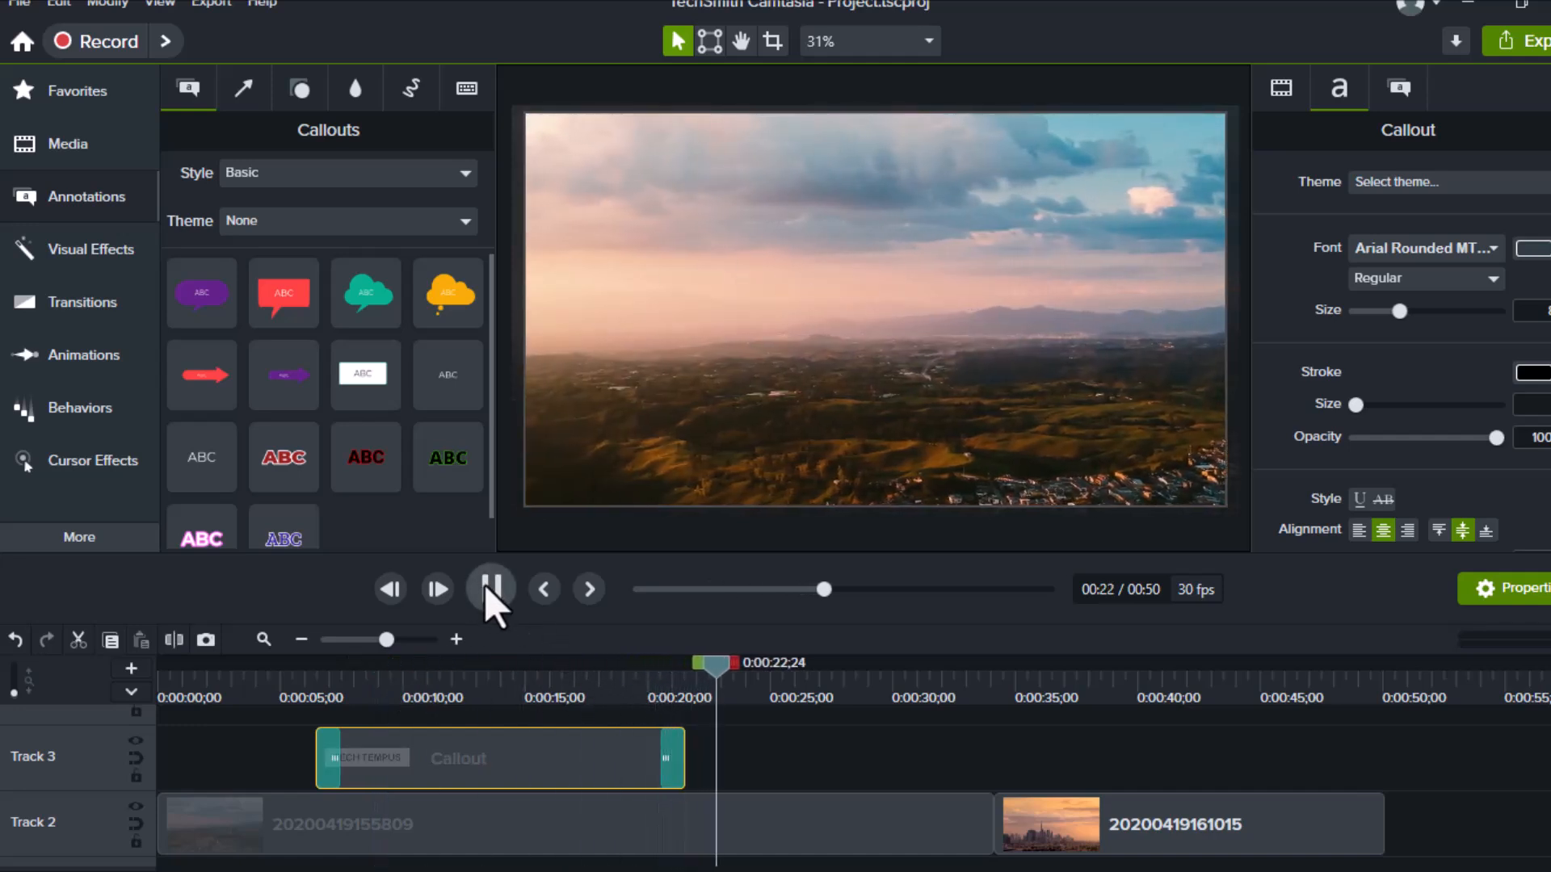
pyautogui.click(485, 584)
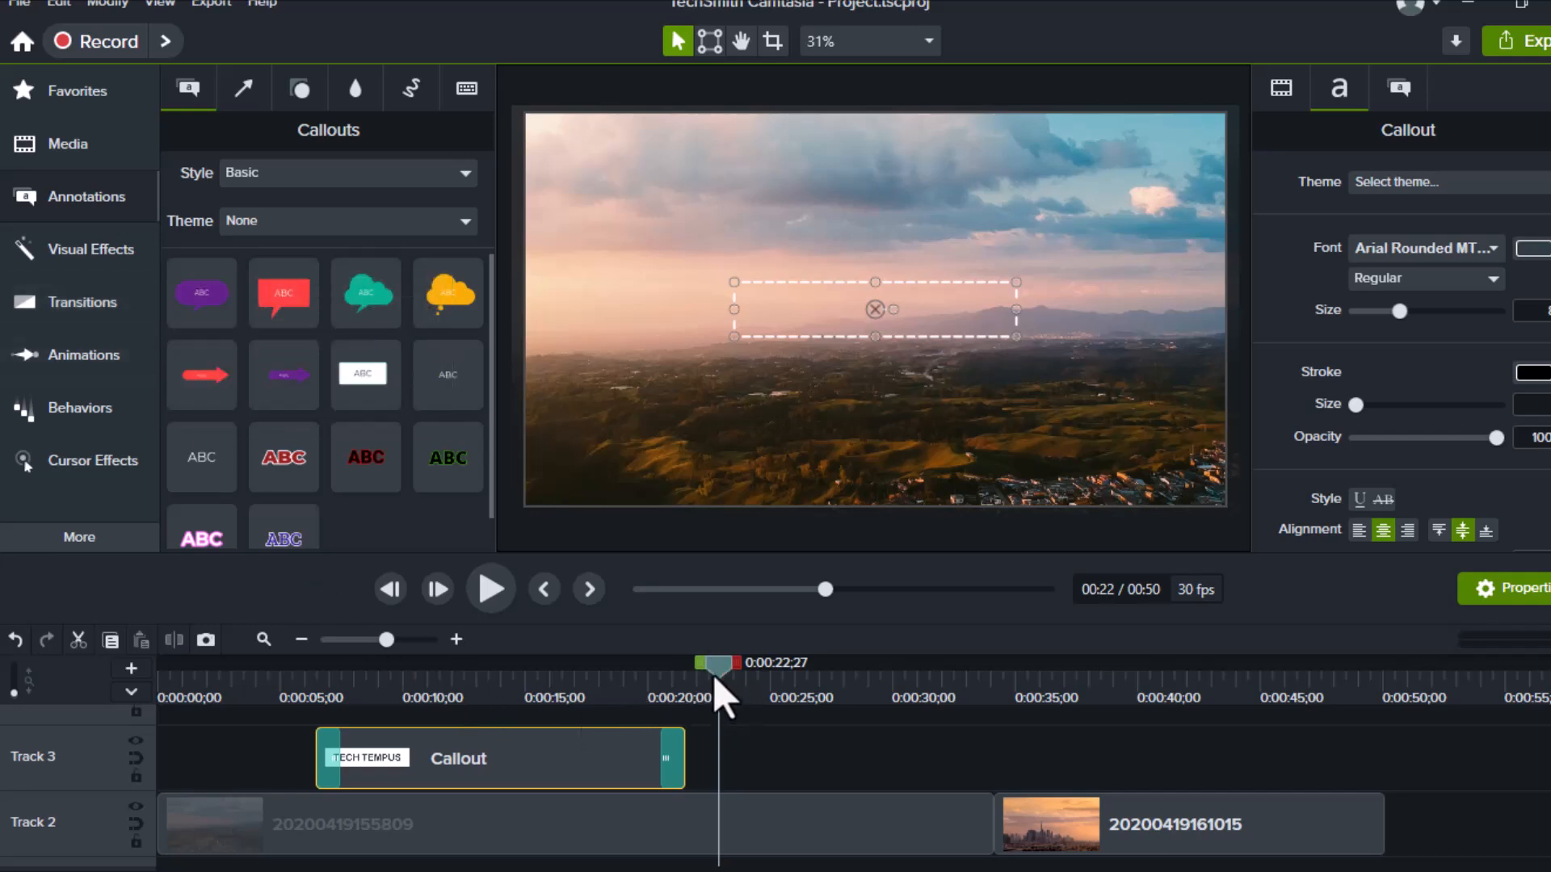
pyautogui.moveTo(709, 675); pyautogui.dragTo(590, 661)
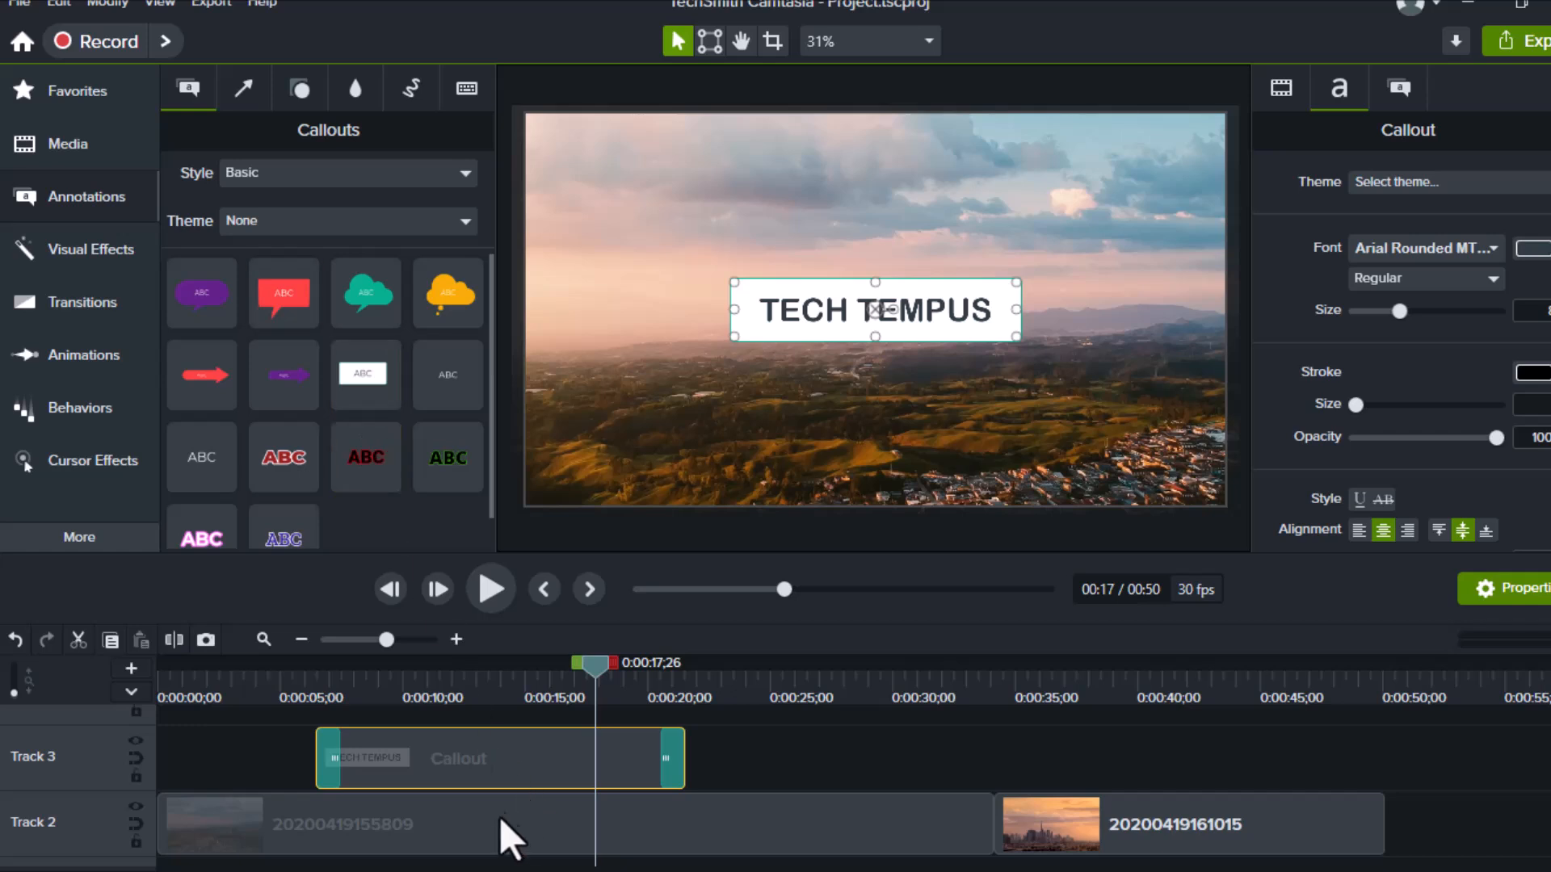
# Add a red speech-bubble callout at 17 seconds reading HOW ARE YOU
pyautogui.moveTo(278, 303); pyautogui.dragTo(502, 729)
pyautogui.doubleClick(858, 336)
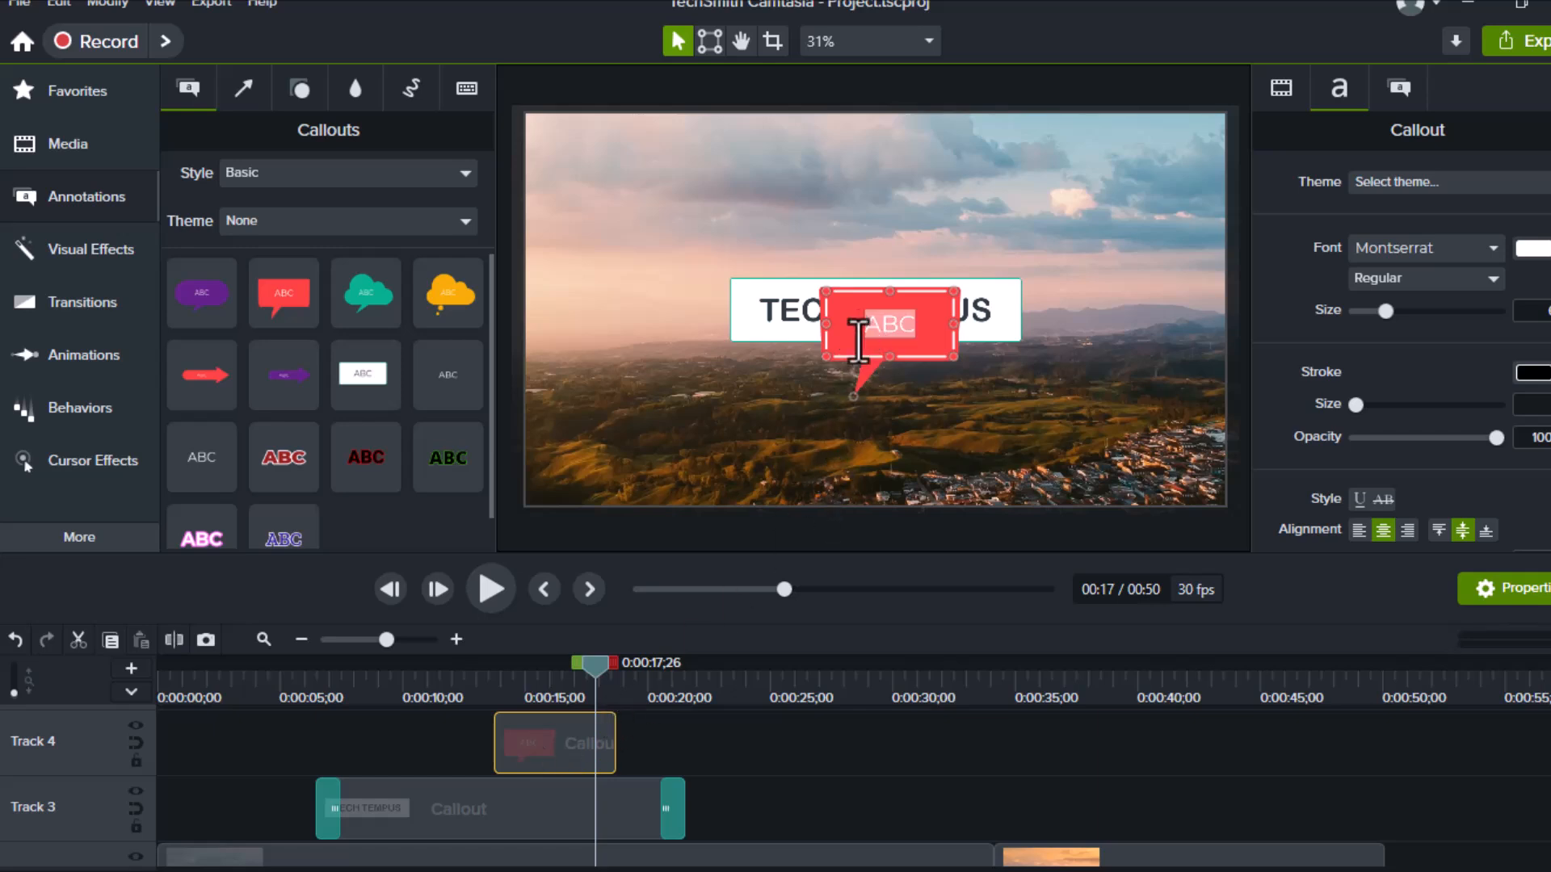
pyautogui.write('HOW AREA')
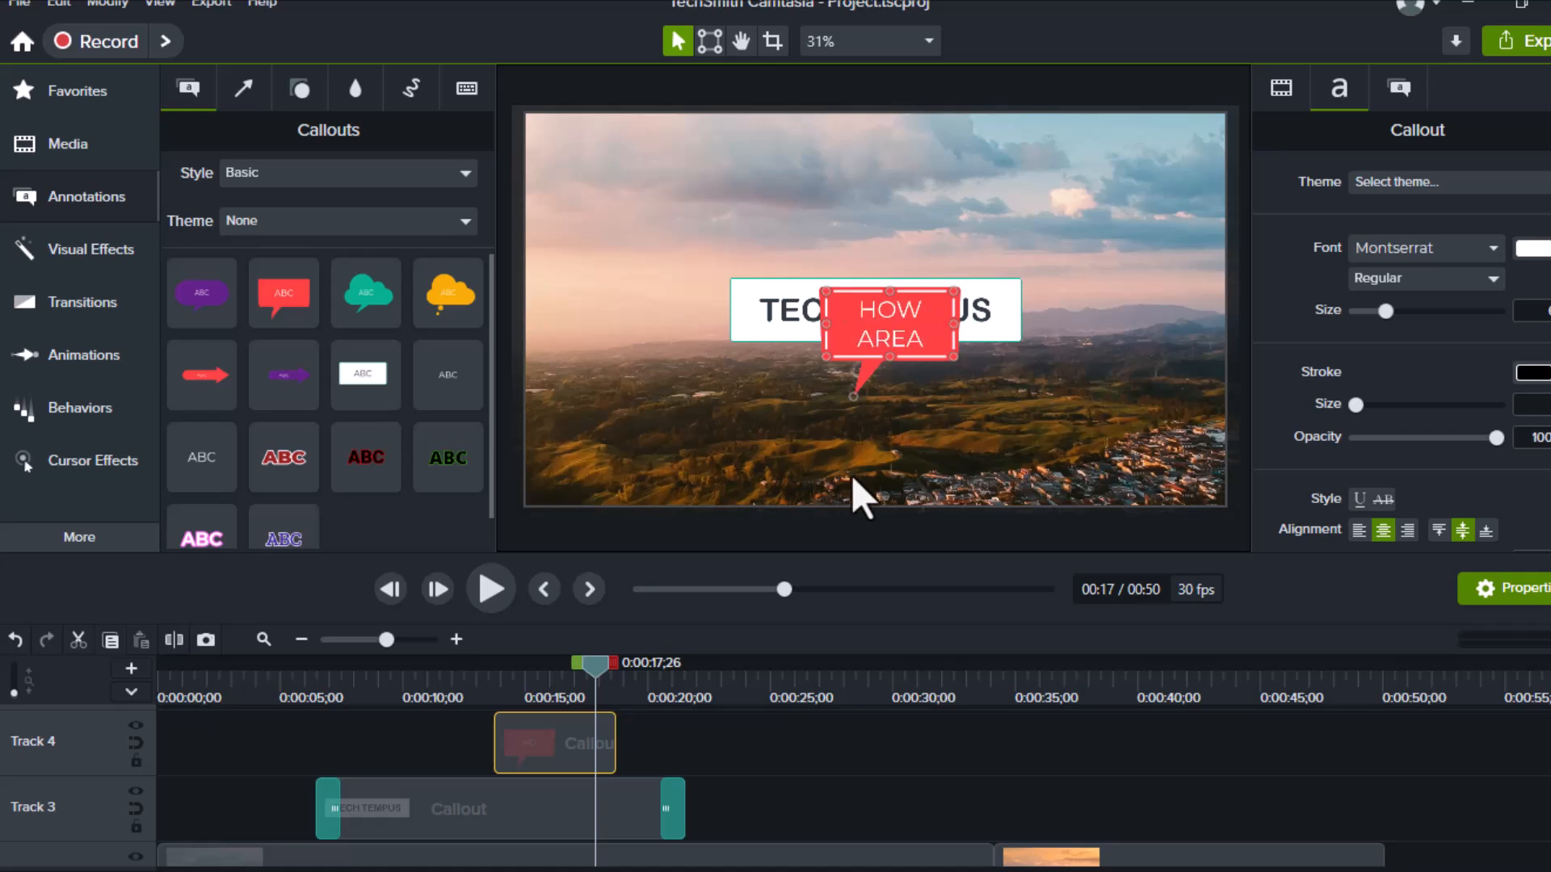
pyautogui.press('BackSpace')
pyautogui.write('Y')
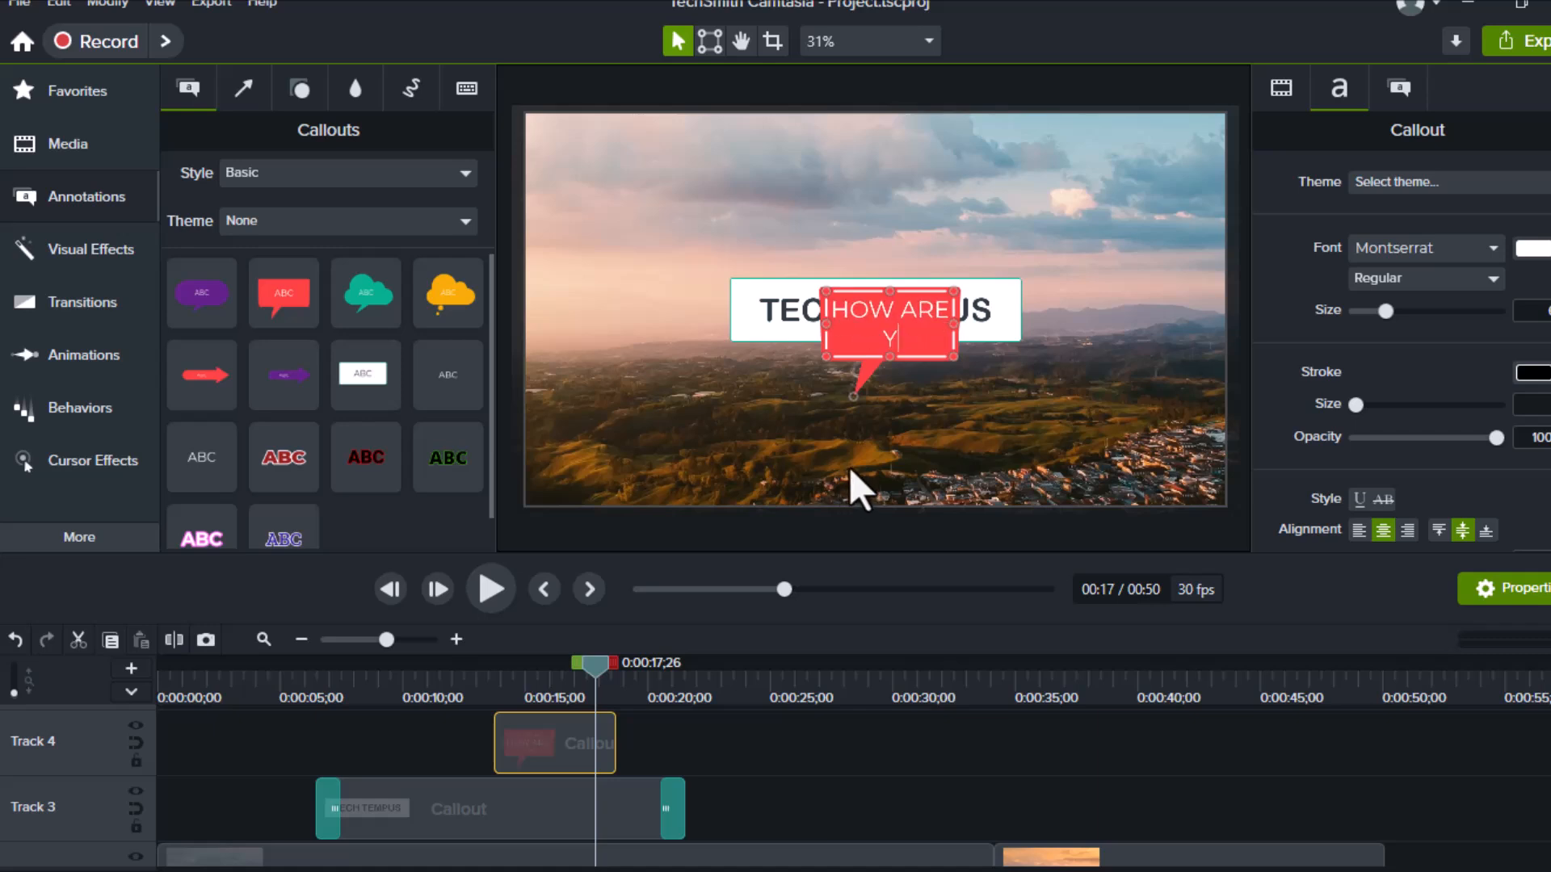
pyautogui.write('OU')
# Move the speech bubble above and to the right of TECH TEMPUS
pyautogui.click(913, 222)
pyautogui.moveTo(904, 321); pyautogui.dragTo(1062, 207)
pyautogui.click(1041, 332)
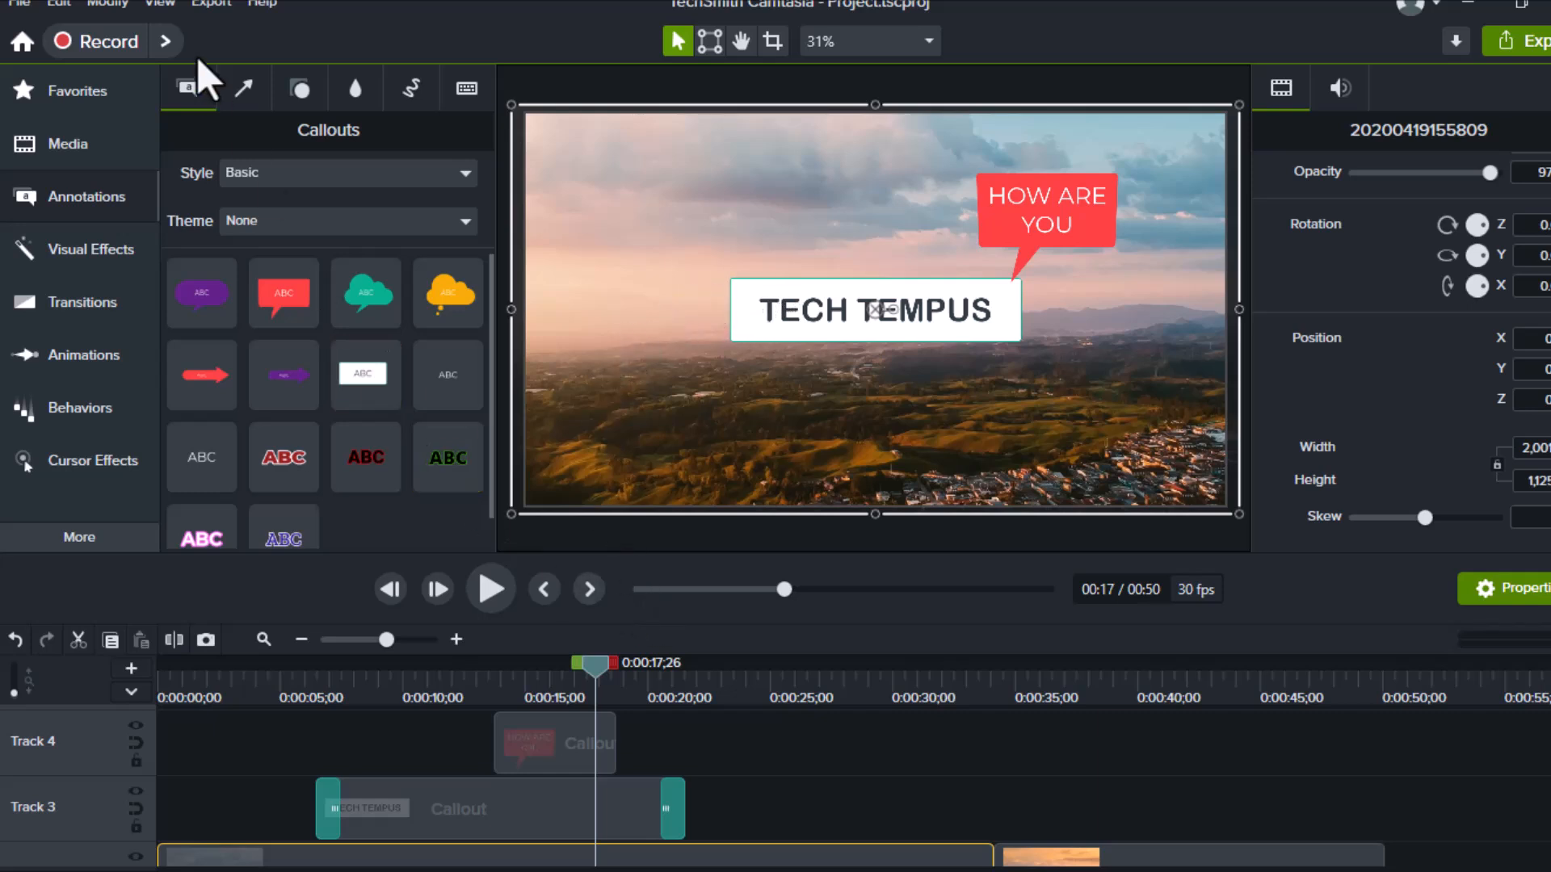
# Add an arrow on Track 5 starting at 0:14 and stretch its end rightward
pyautogui.click(244, 87)
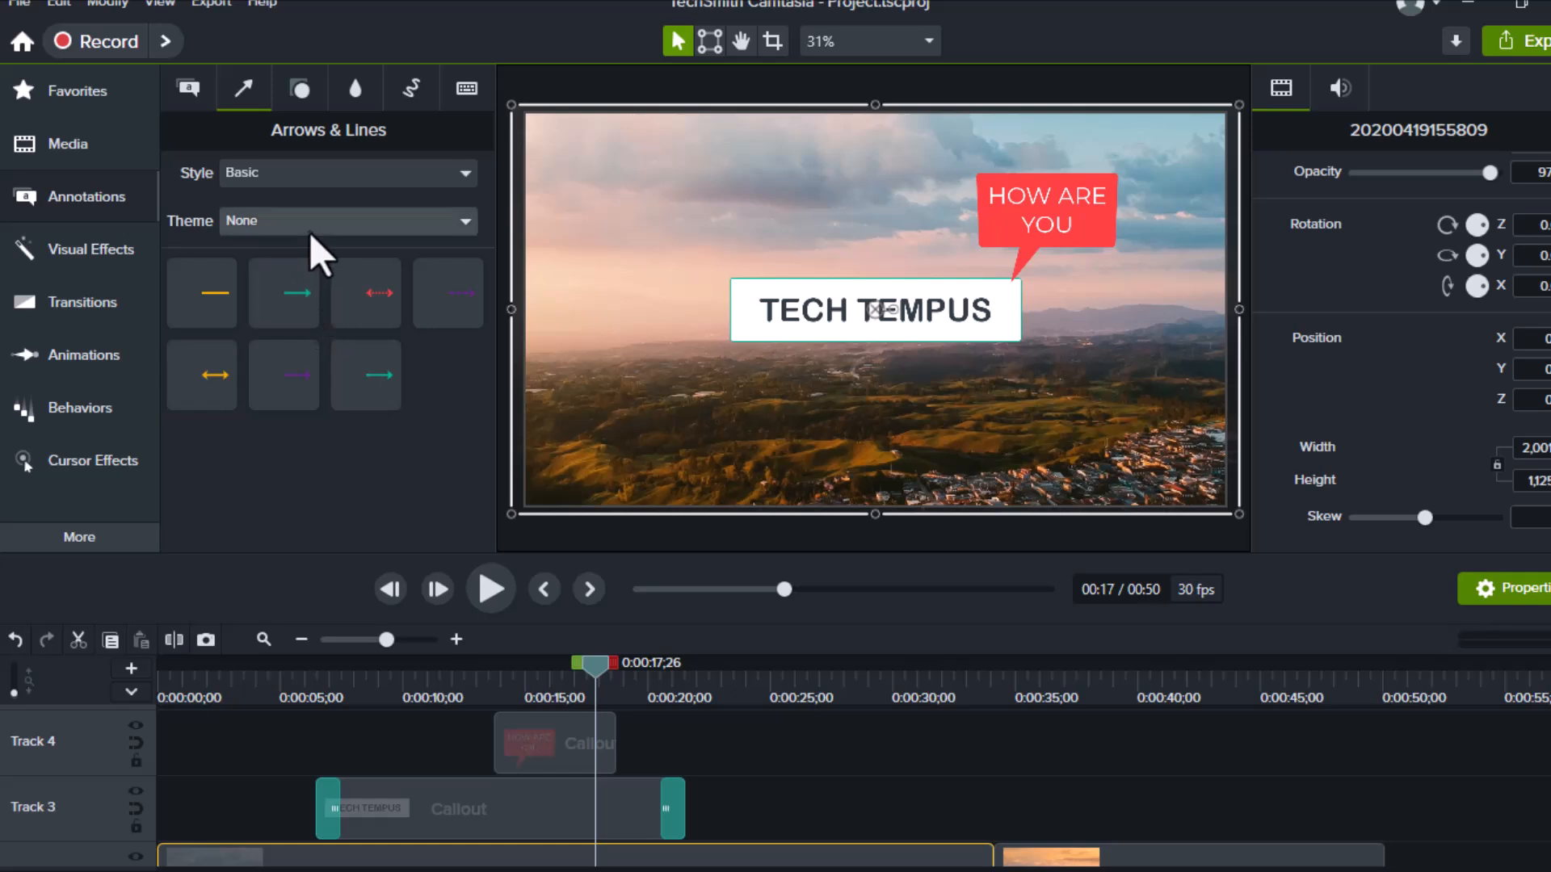
pyautogui.moveTo(299, 289); pyautogui.dragTo(404, 791)
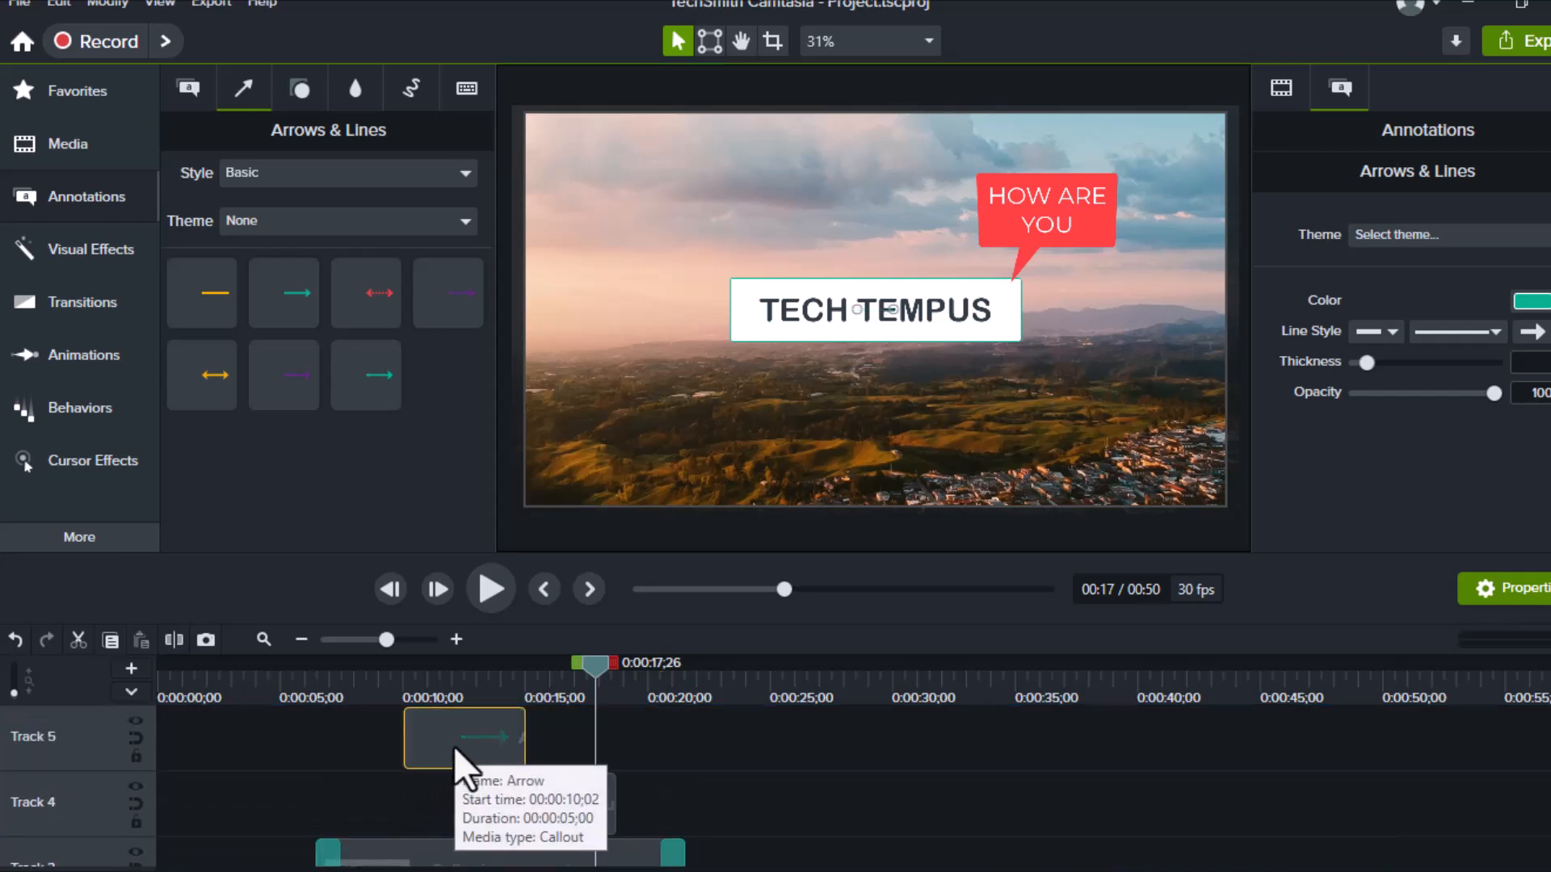
pyautogui.moveTo(460, 739); pyautogui.dragTo(559, 773)
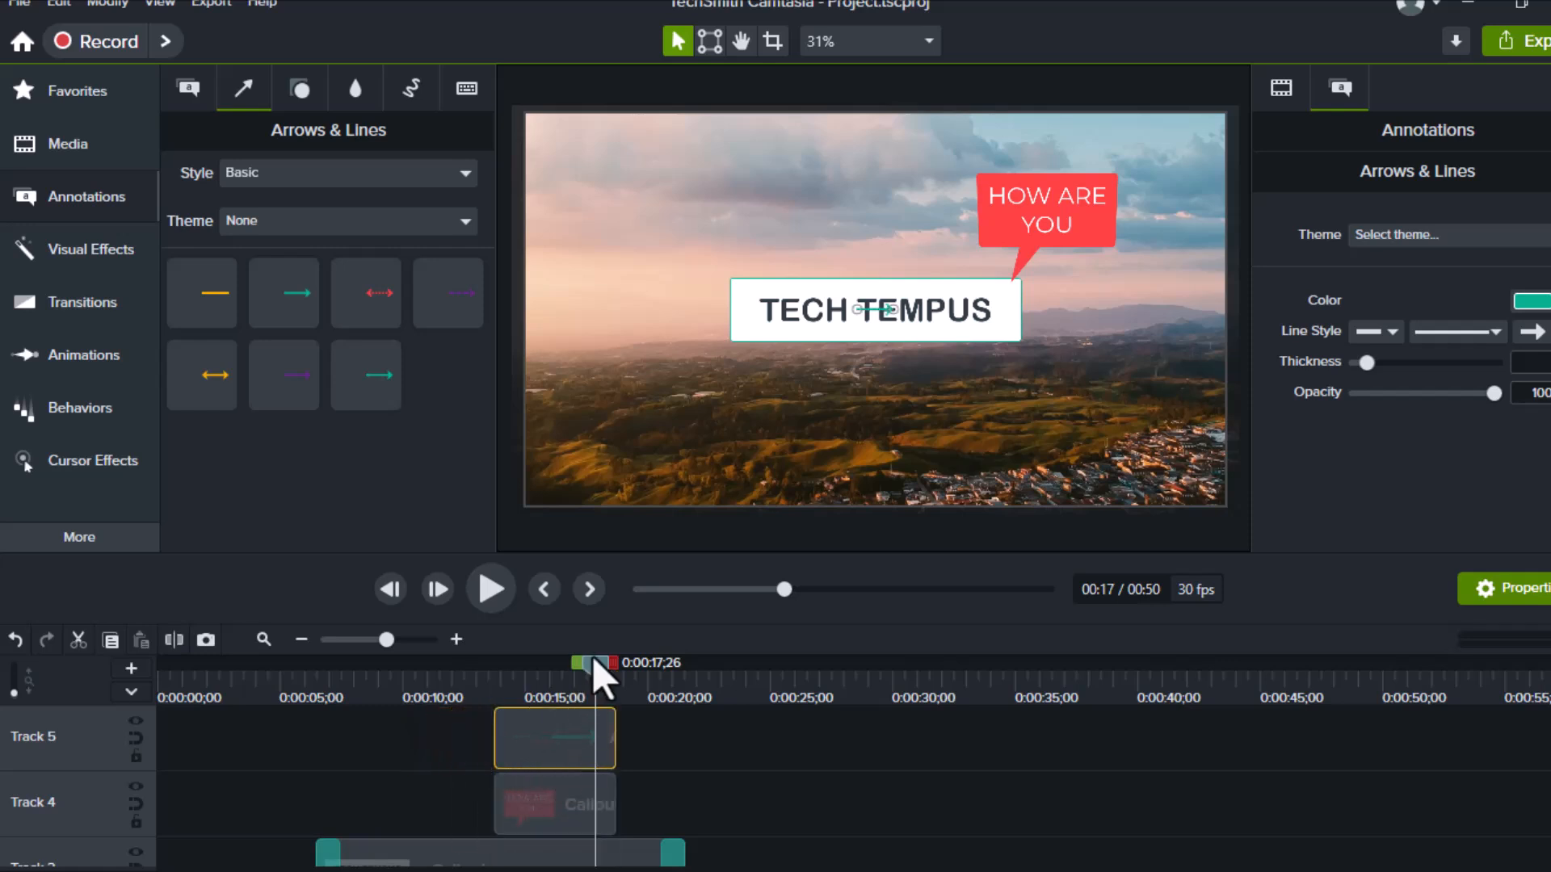
pyautogui.moveTo(895, 310); pyautogui.dragTo(1047, 315)
pyautogui.click(1011, 326)
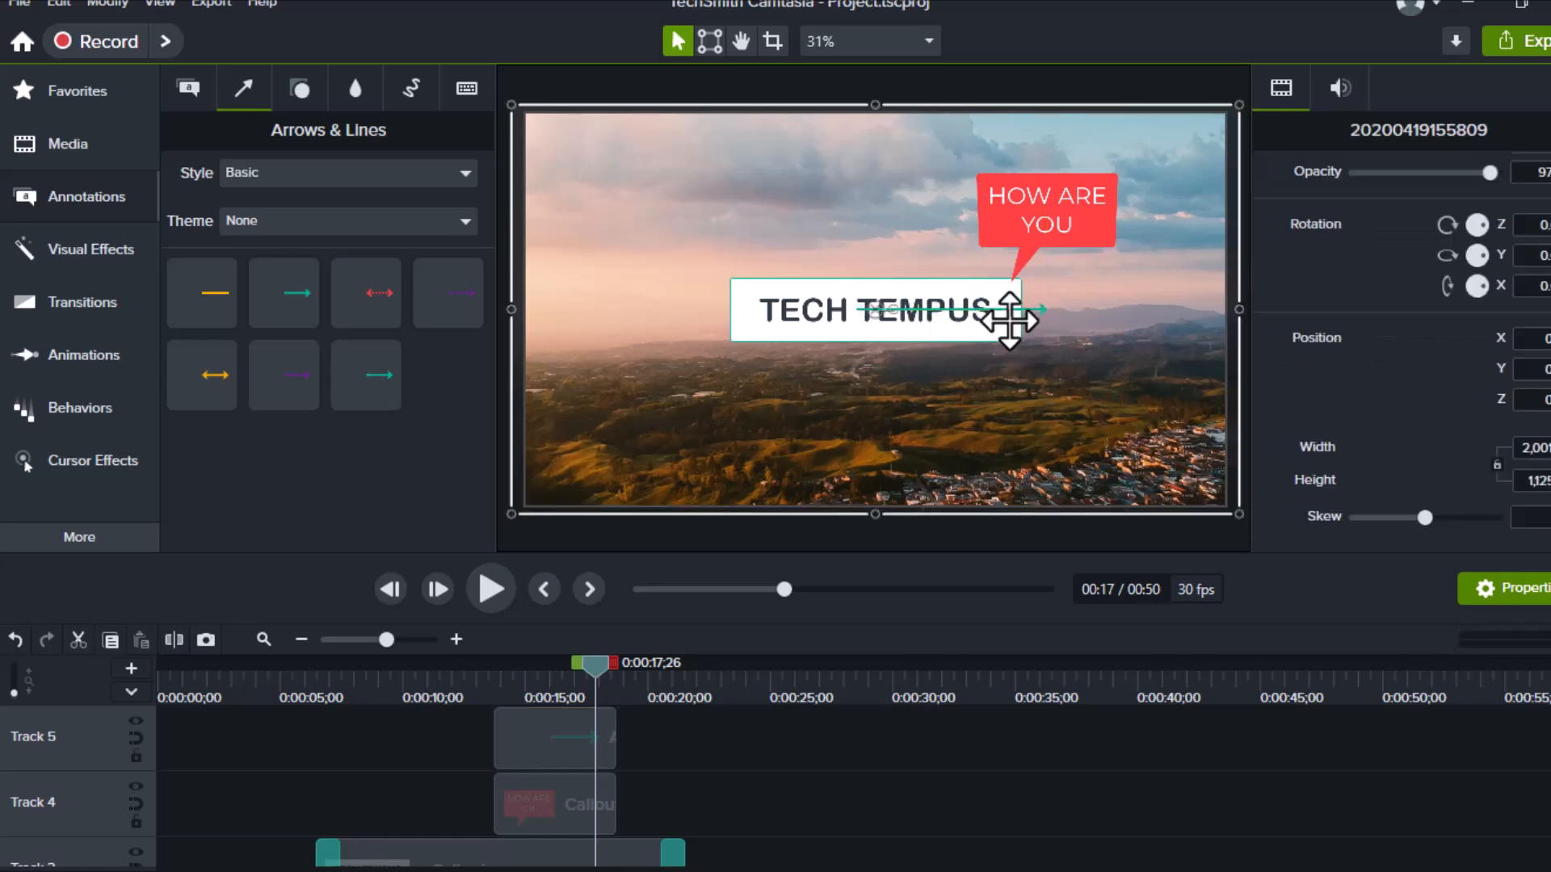
pyautogui.click(1002, 308)
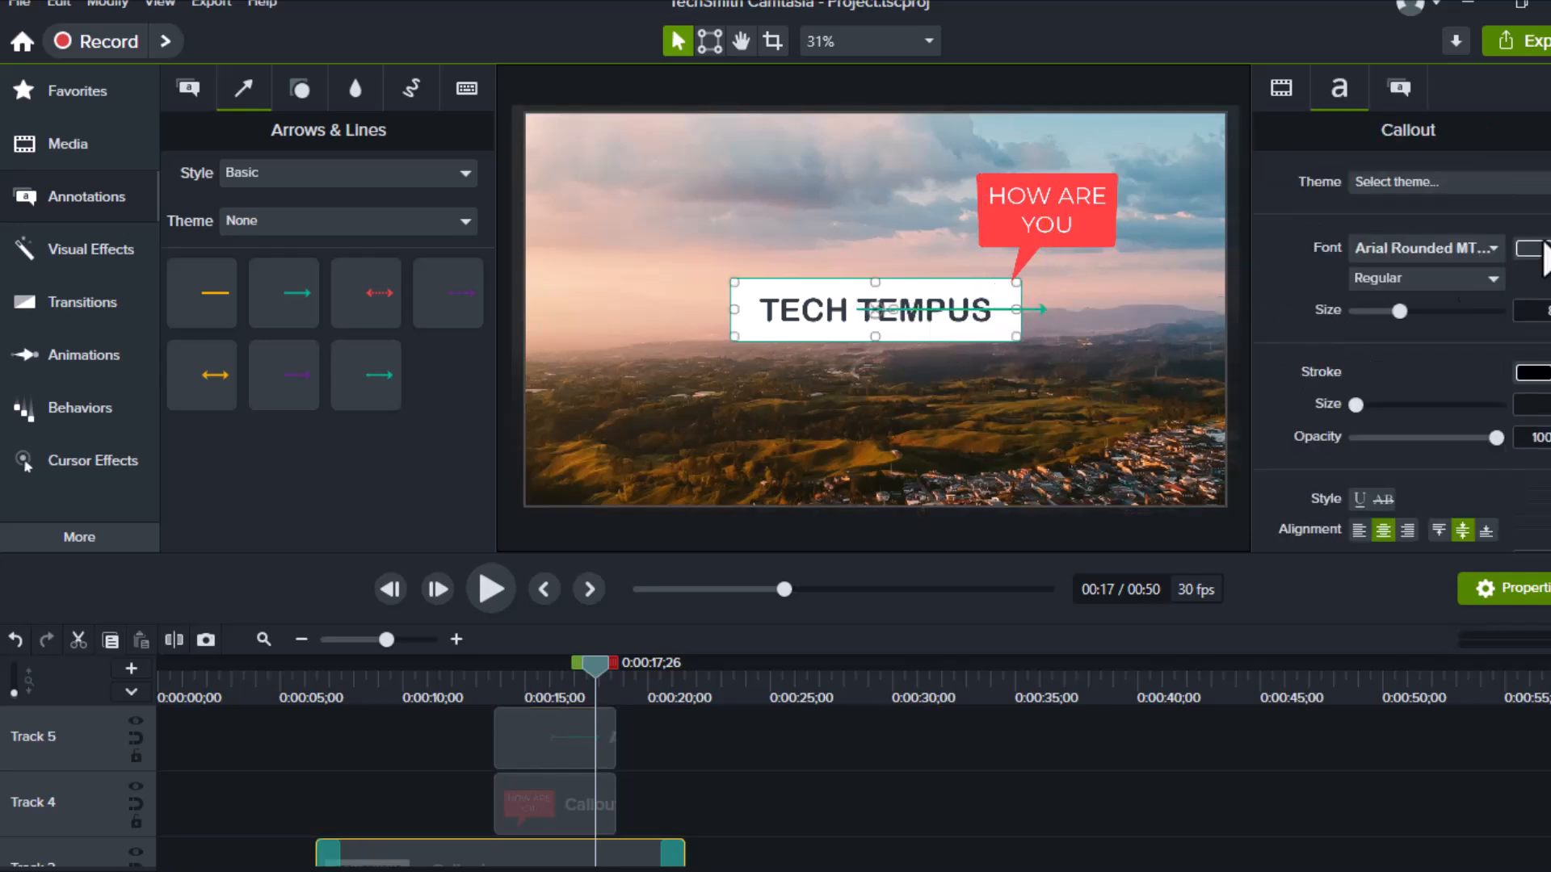
# Recolour the arrow red and move it to point at TECH TEMPUS from the left
pyautogui.click(579, 743)
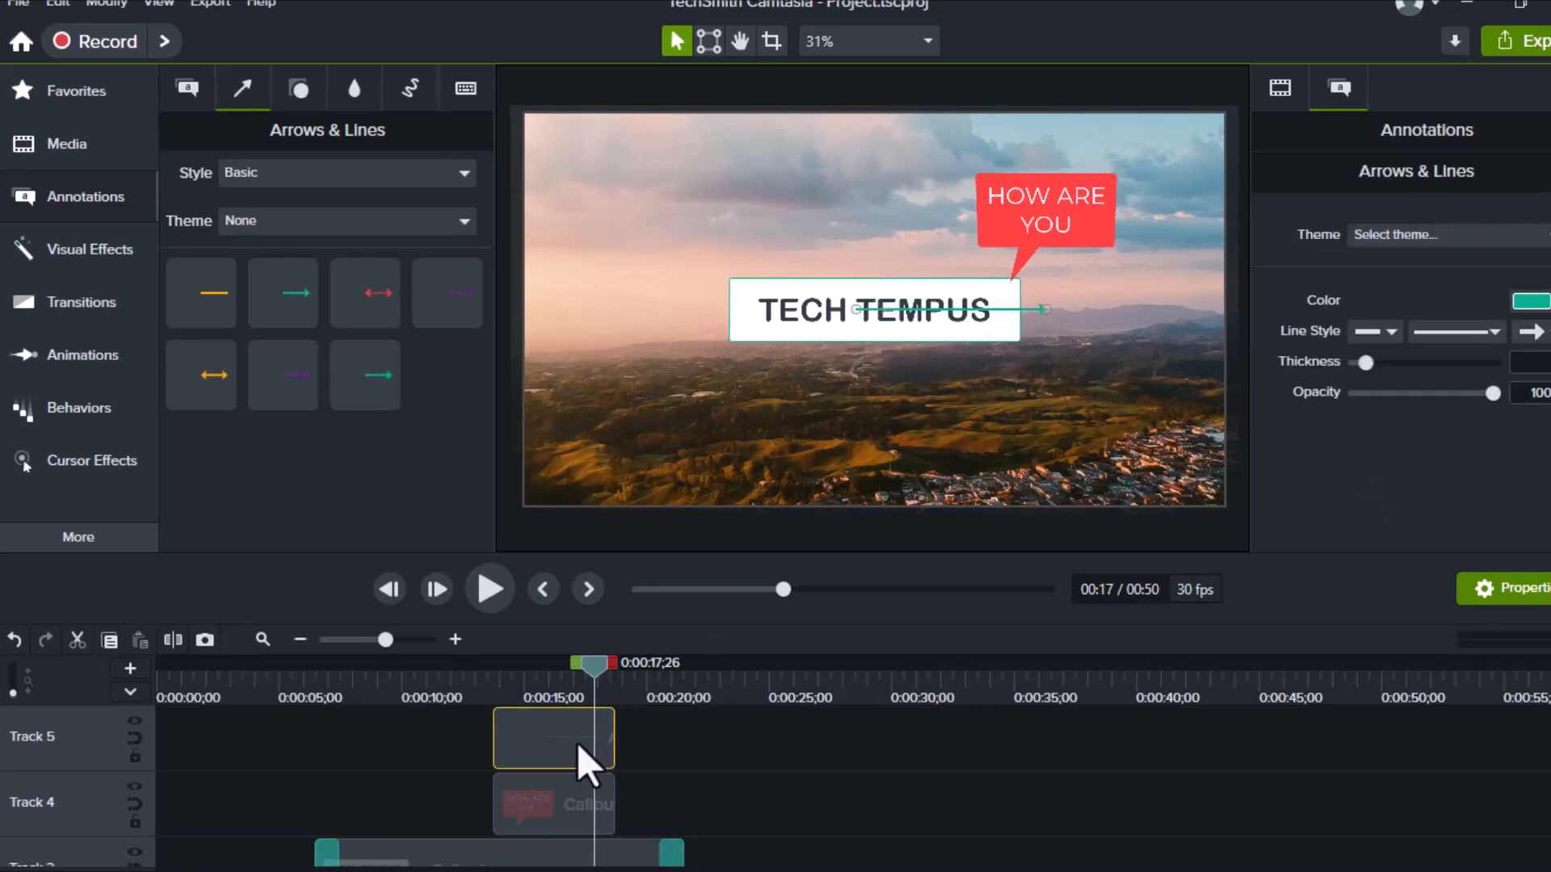
pyautogui.click(1546, 298)
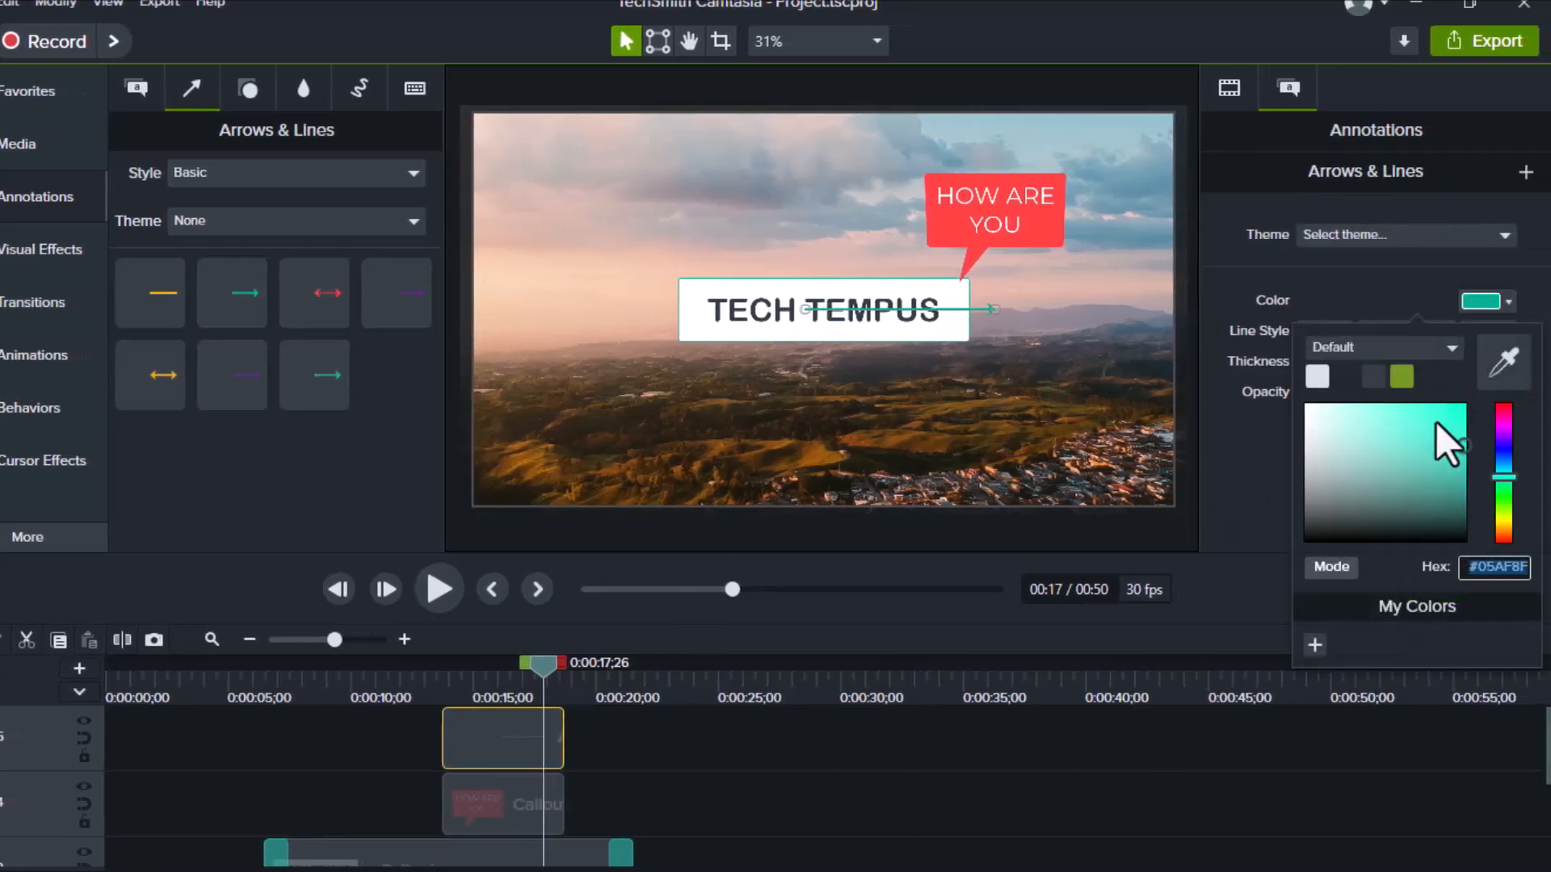
pyautogui.moveTo(1505, 434); pyautogui.dragTo(1500, 405)
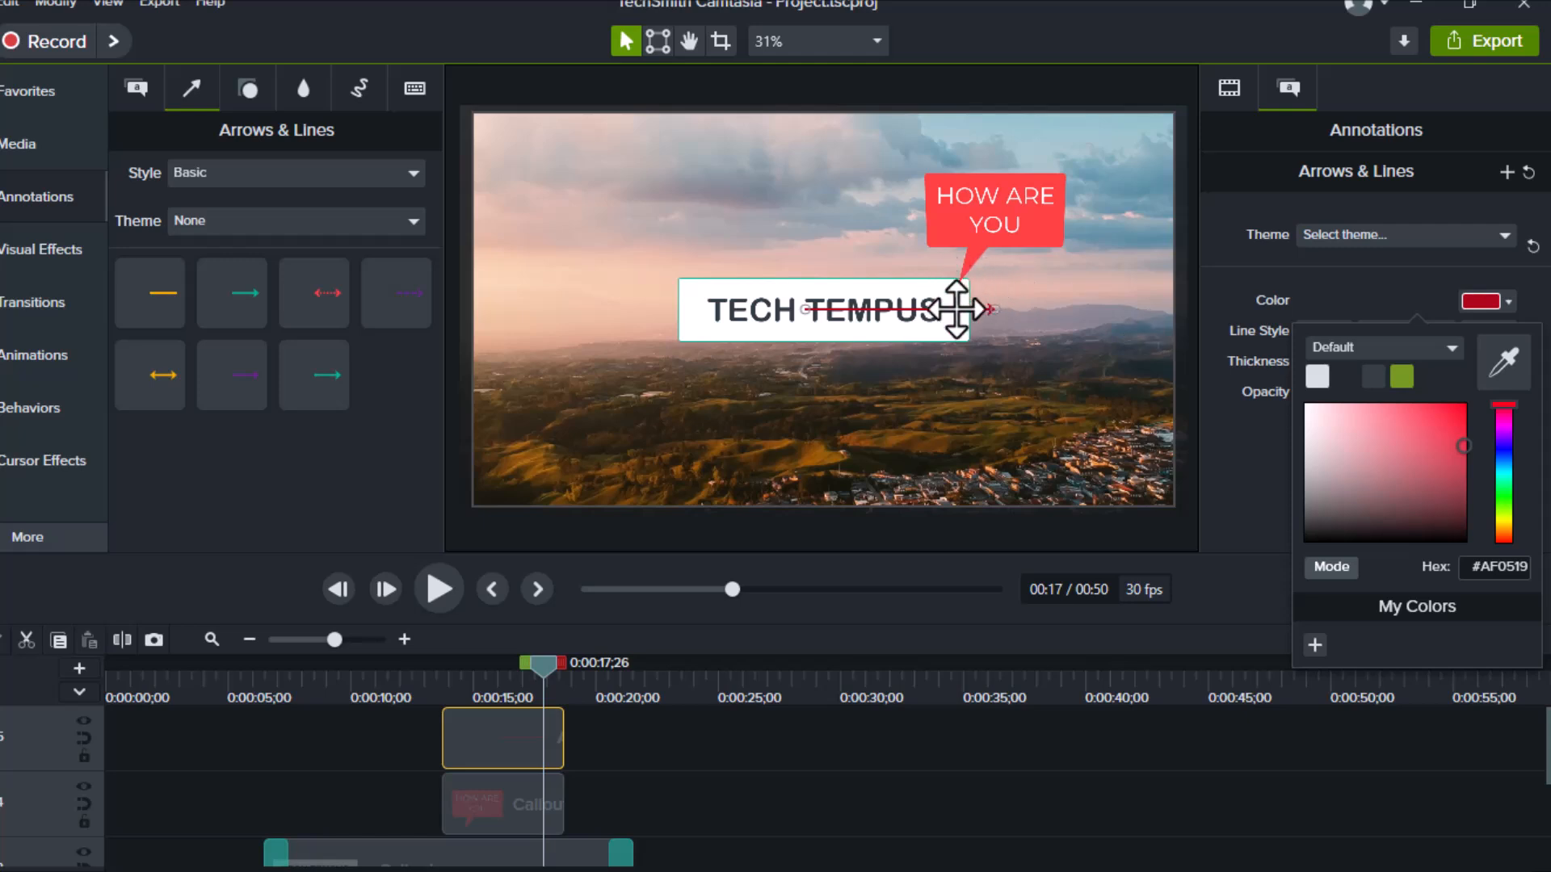
pyautogui.moveTo(961, 310); pyautogui.dragTo(630, 315)
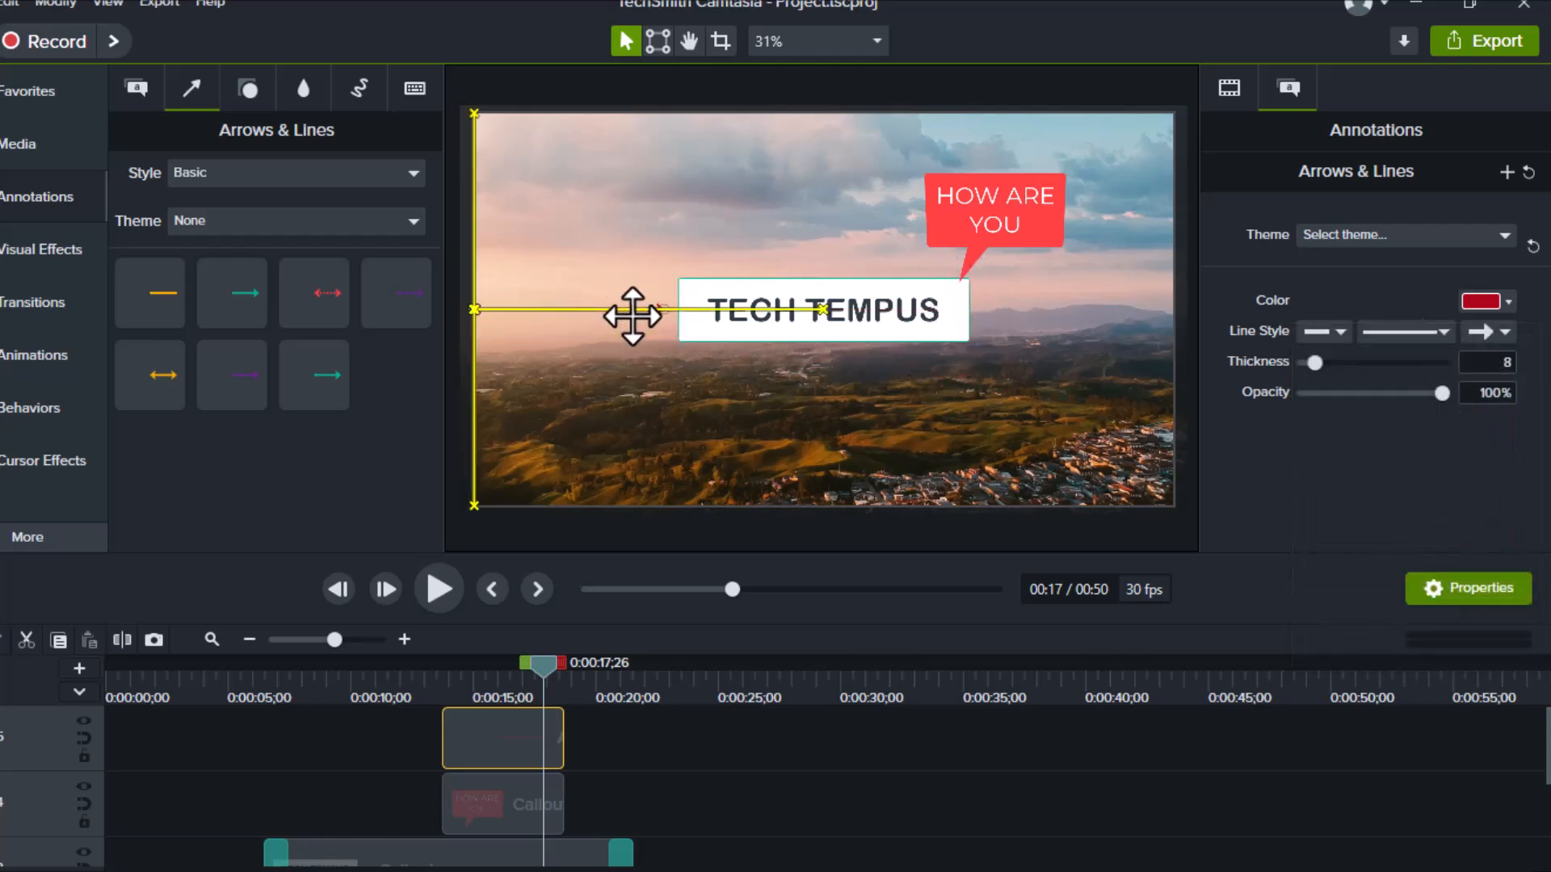
pyautogui.click(642, 399)
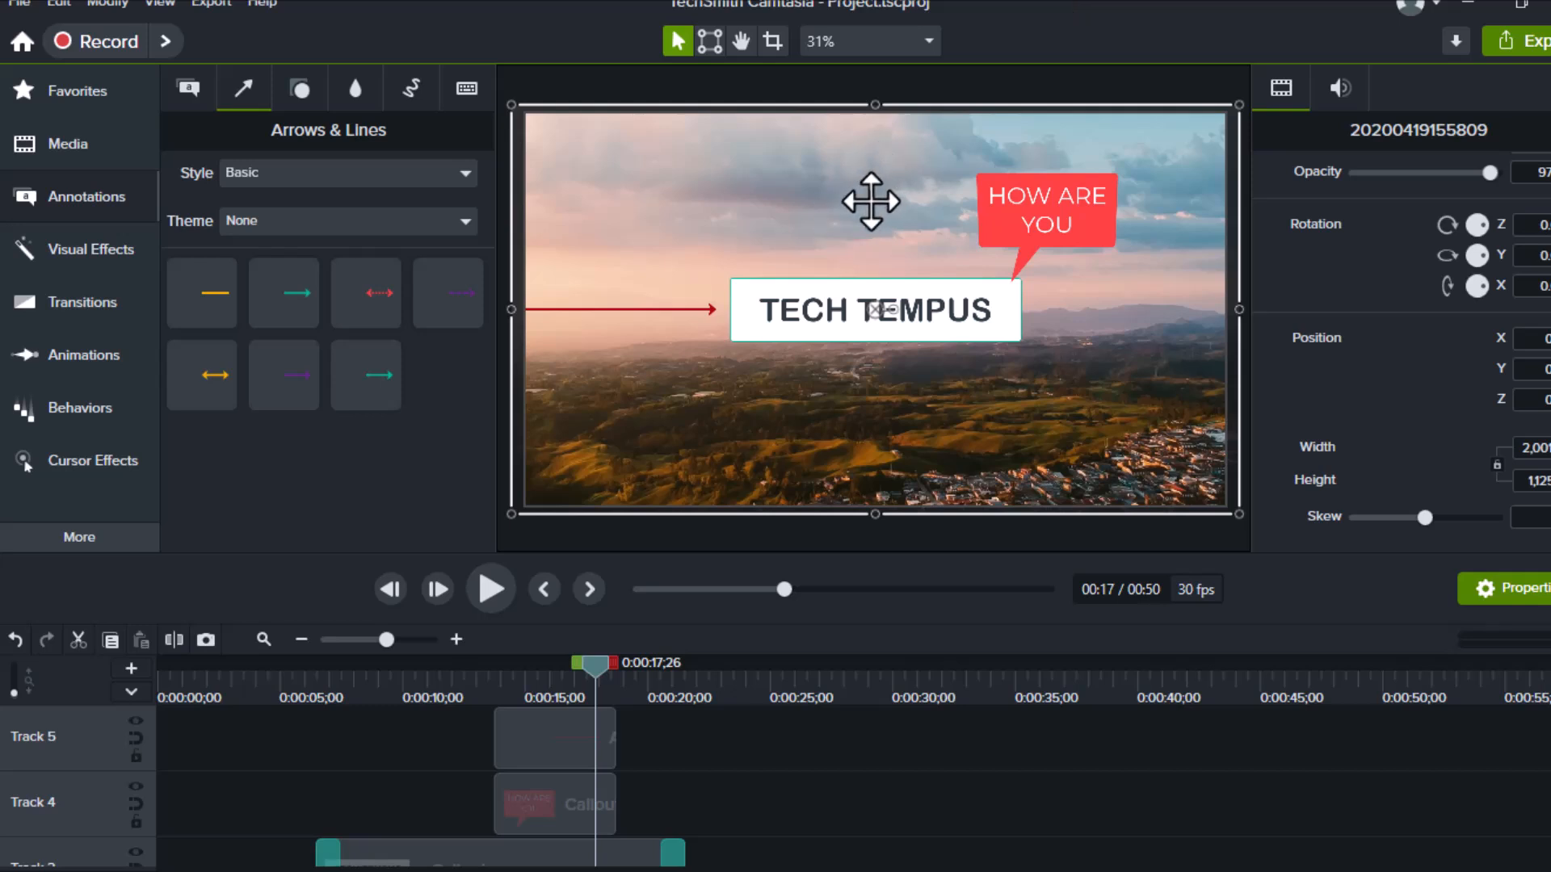
pyautogui.click(330, 91)
pyautogui.click(321, 101)
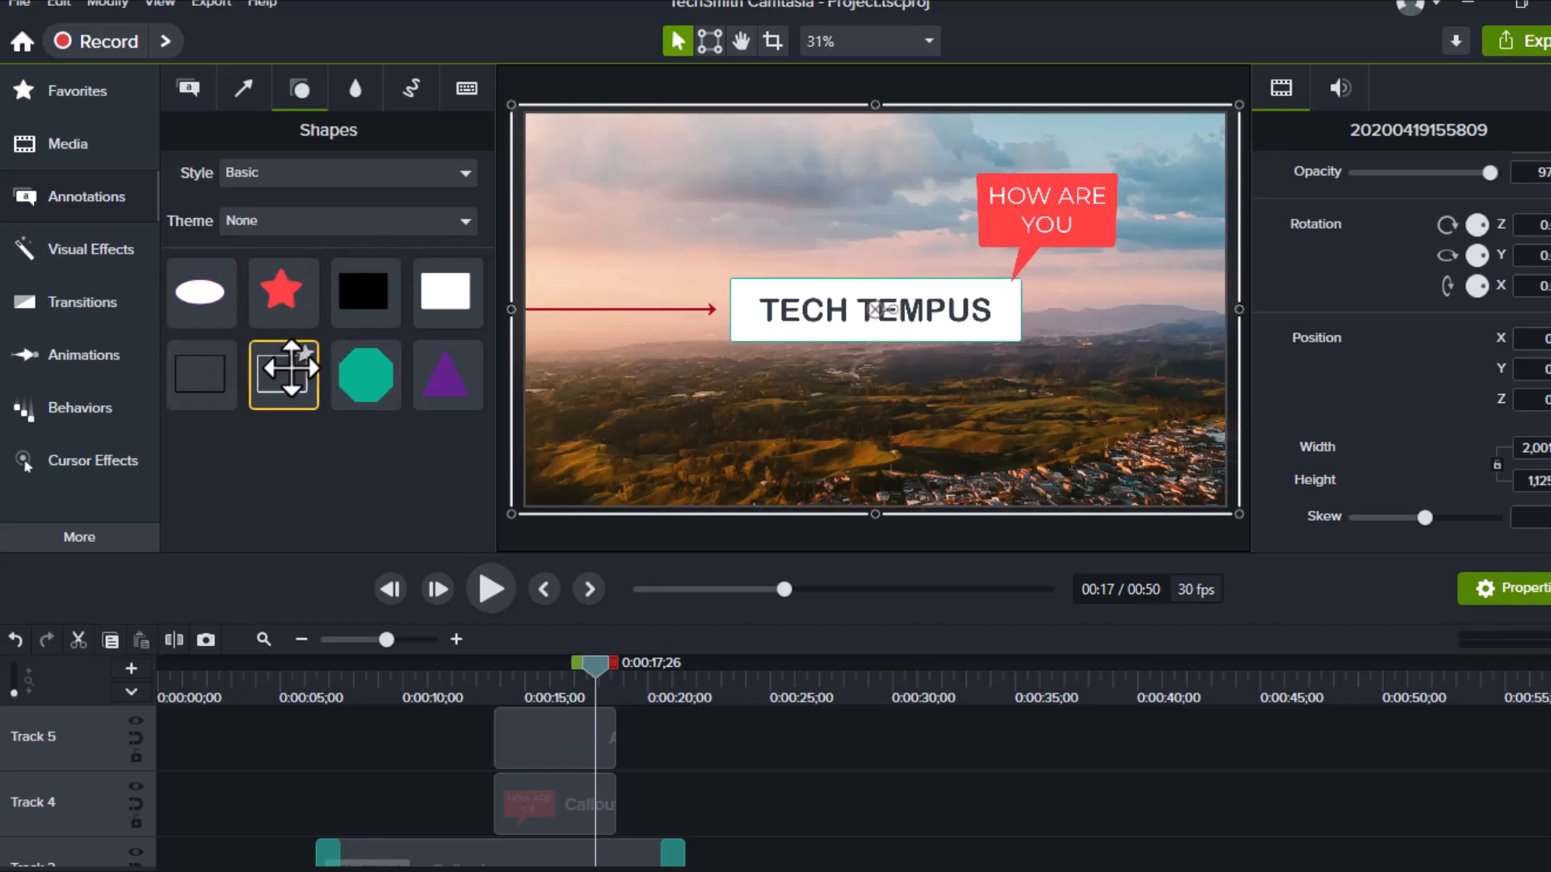
# Add a hollow rectangle shape on a new track at 15 seconds
pyautogui.moveTo(282, 384); pyautogui.dragTo(416, 620)
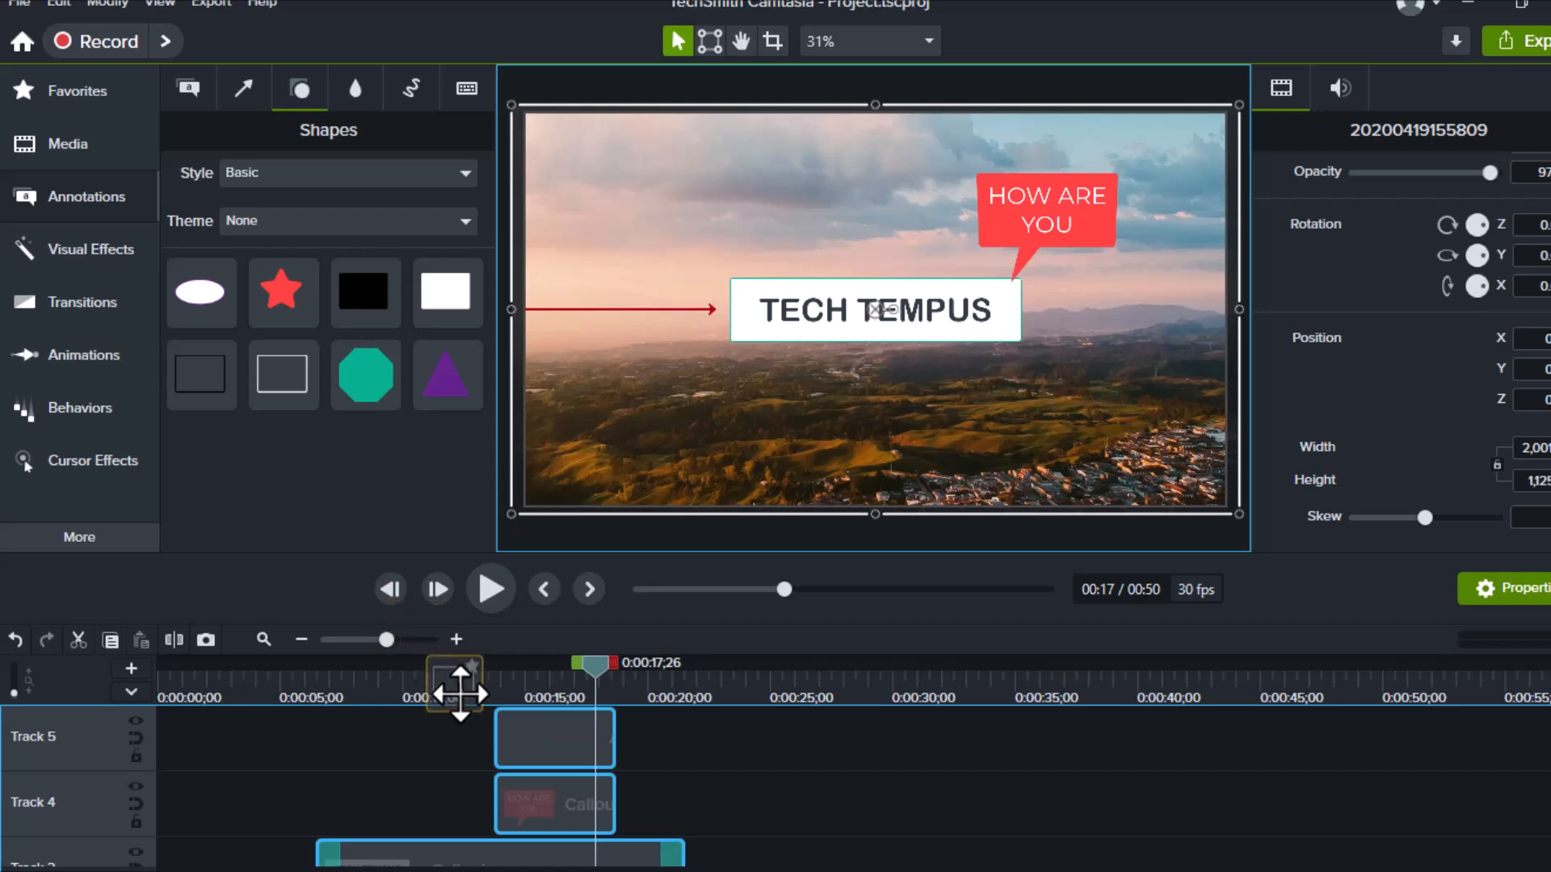
pyautogui.moveTo(460, 691); pyautogui.dragTo(450, 812)
pyautogui.moveTo(406, 758); pyautogui.dragTo(536, 743)
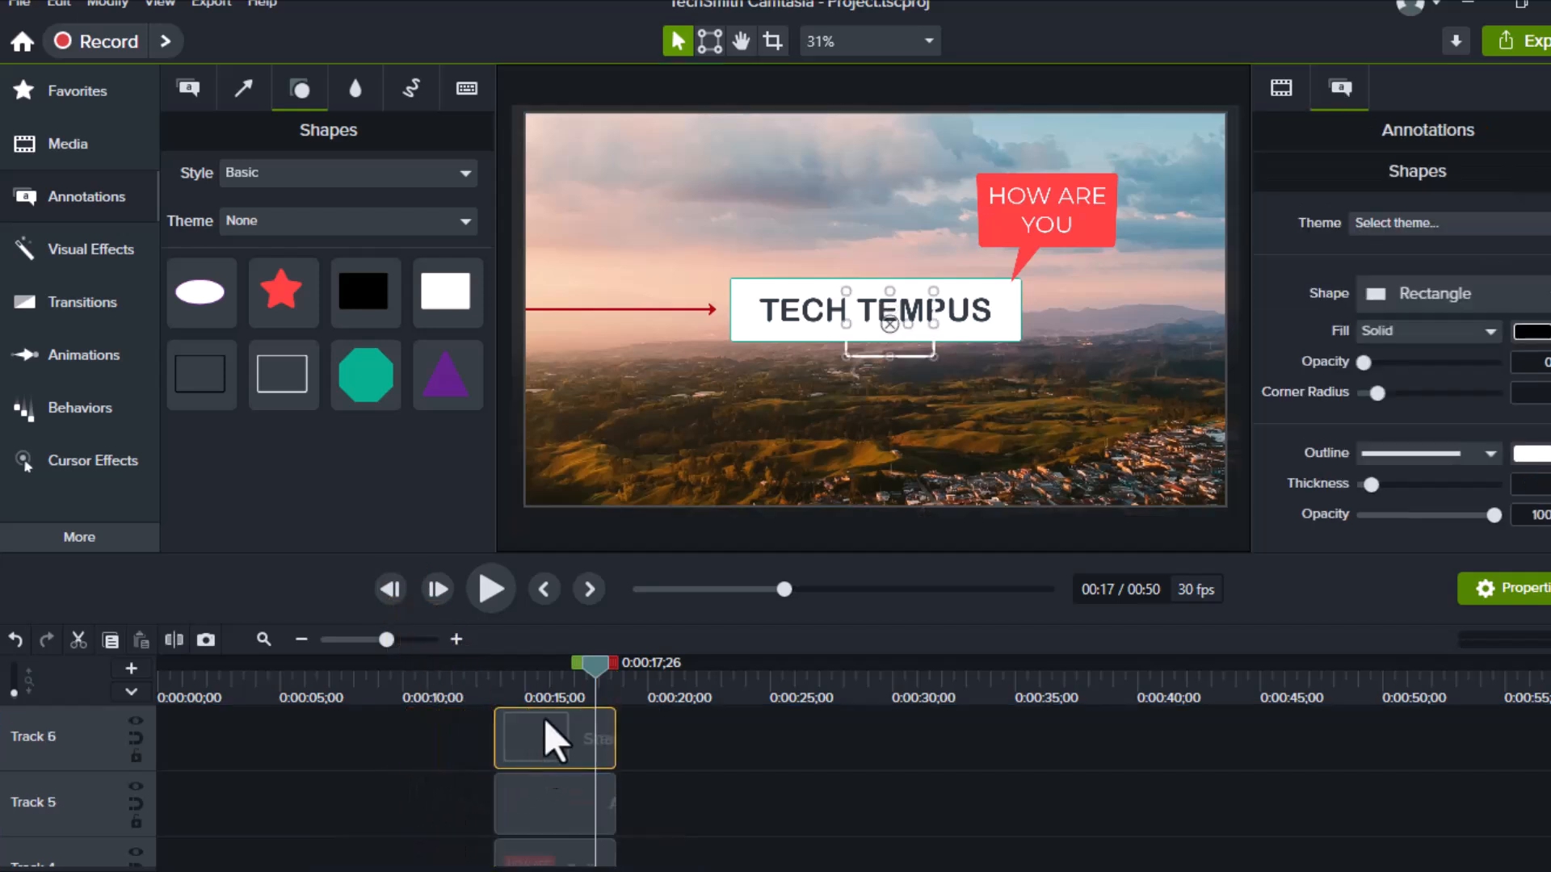
# Nudge the TECH TEMPUS callout left so the rectangle frames the title
pyautogui.moveTo(850, 319)
pyautogui.mouseDown()
pyautogui.moveTo(723, 319)
pyautogui.moveTo(820, 323)
pyautogui.mouseUp()
pyautogui.click(858, 365)
pyautogui.click(858, 356)
pyautogui.click(966, 464)
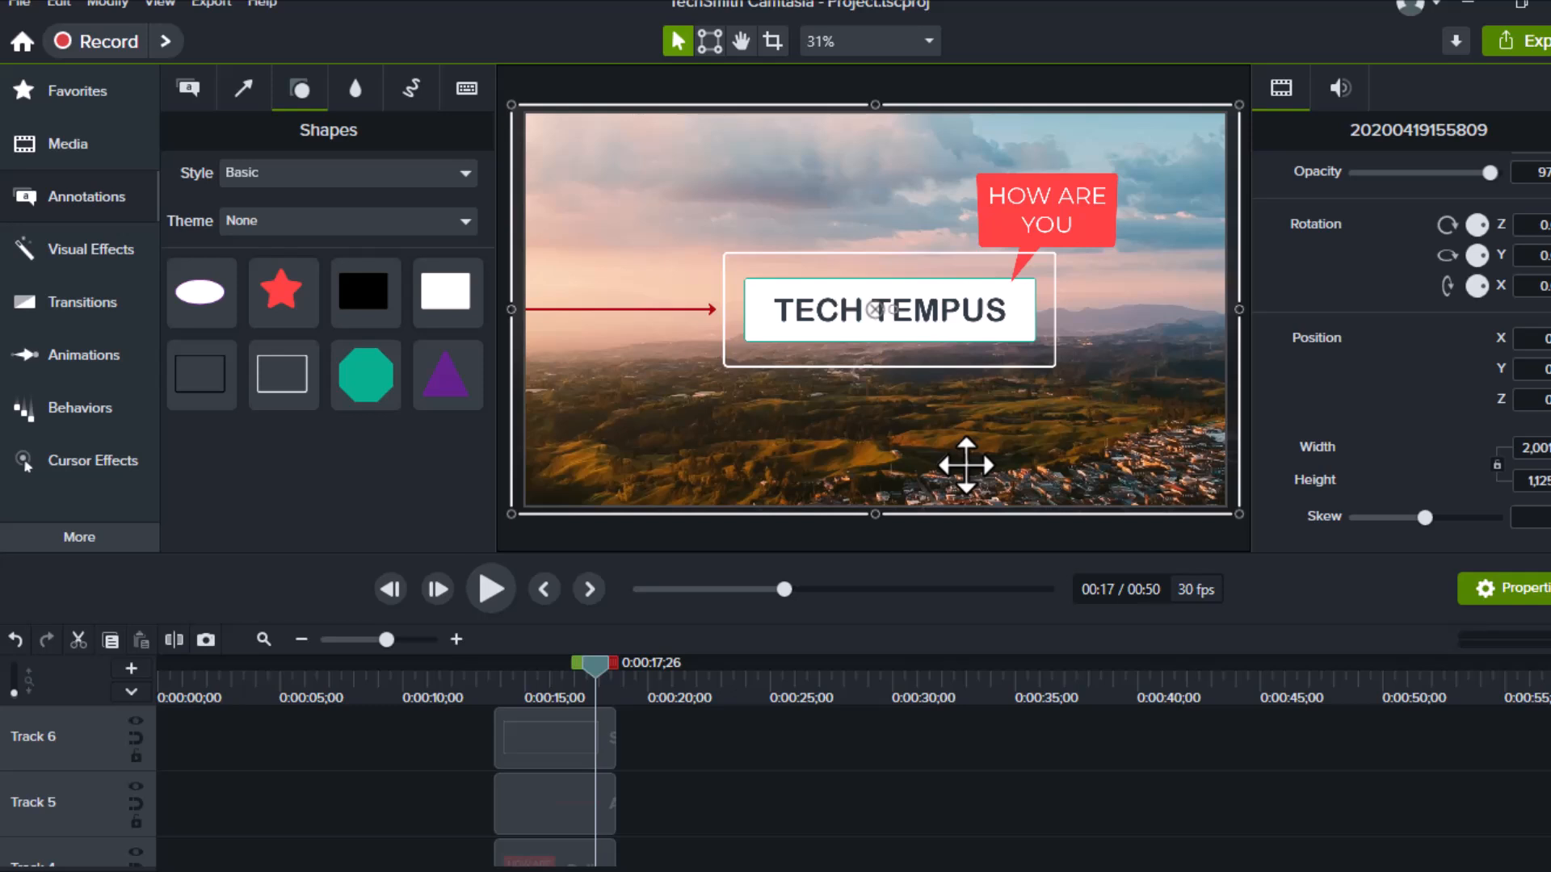
pyautogui.click(583, 730)
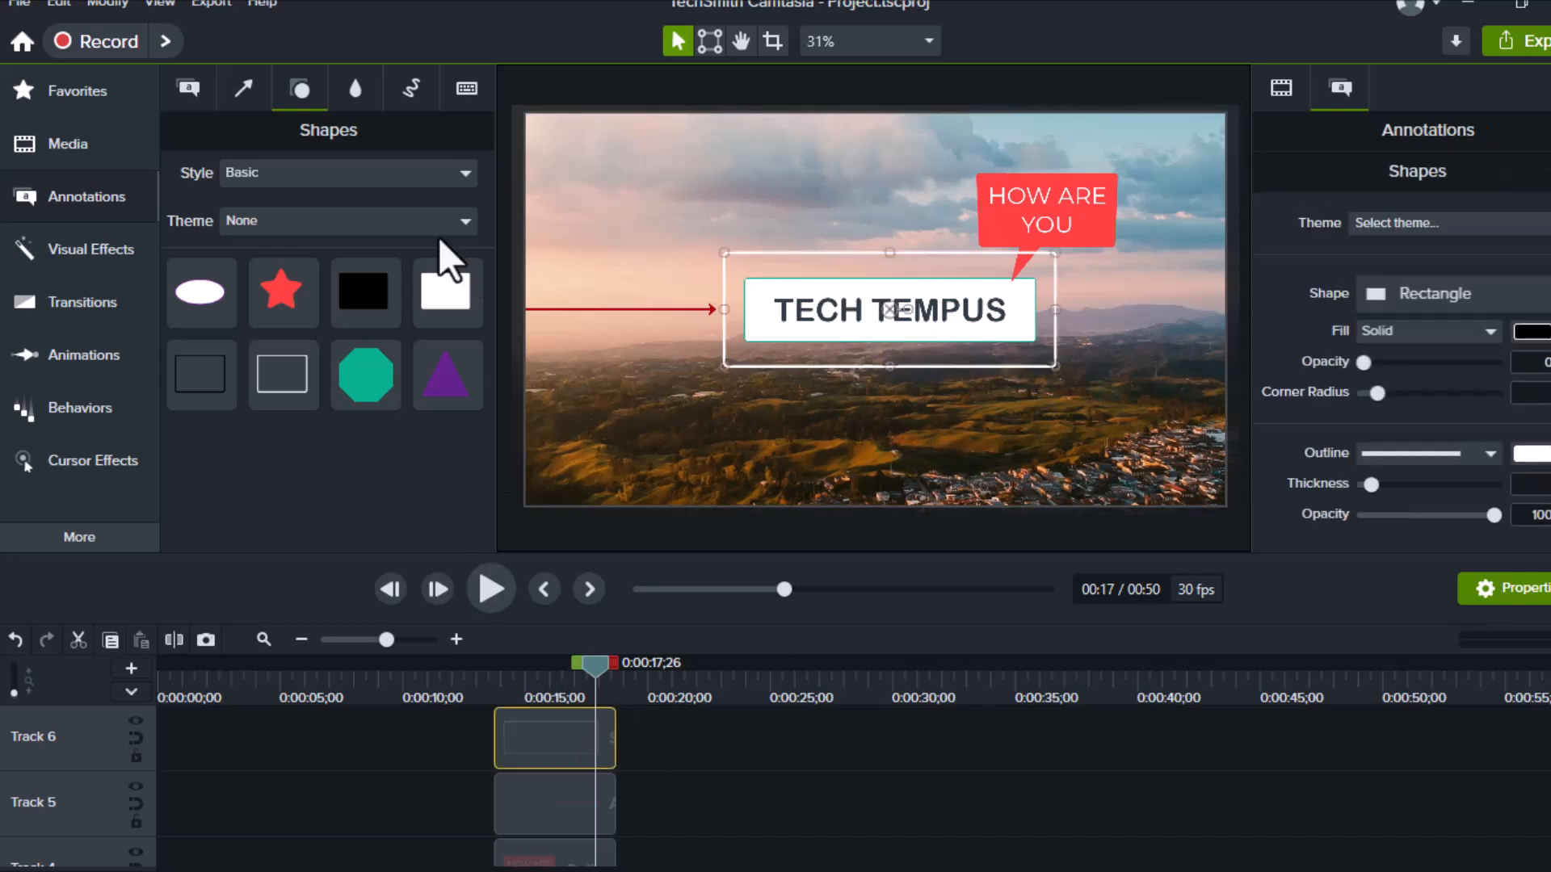
pyautogui.click(363, 74)
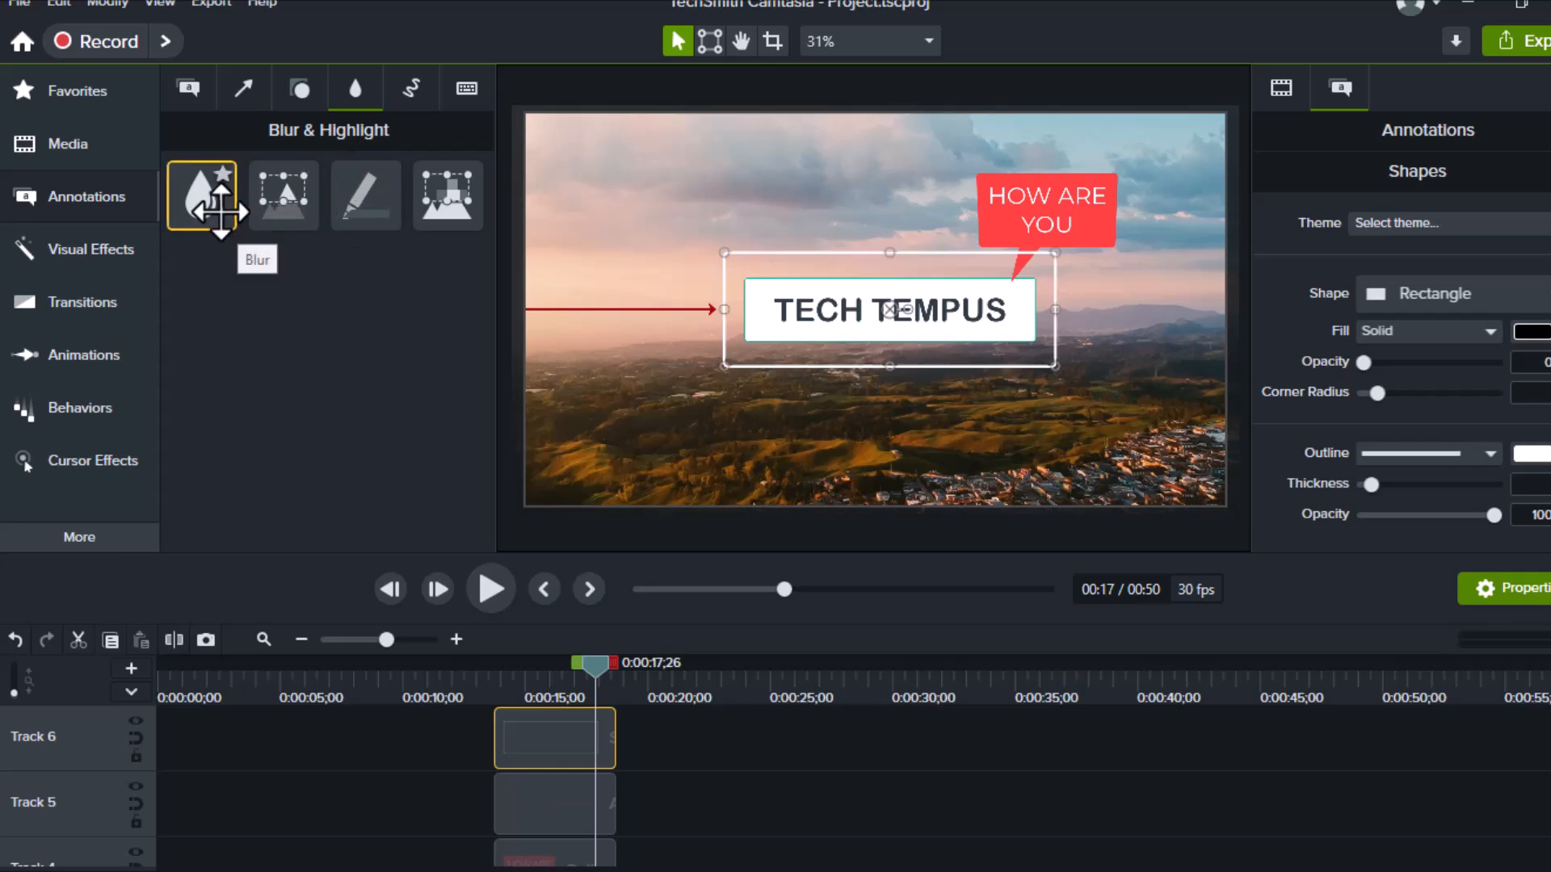
# Move the rectangle clip to about 0:09 and add a Blur annotation above it
pyautogui.moveTo(571, 729); pyautogui.dragTo(483, 827)
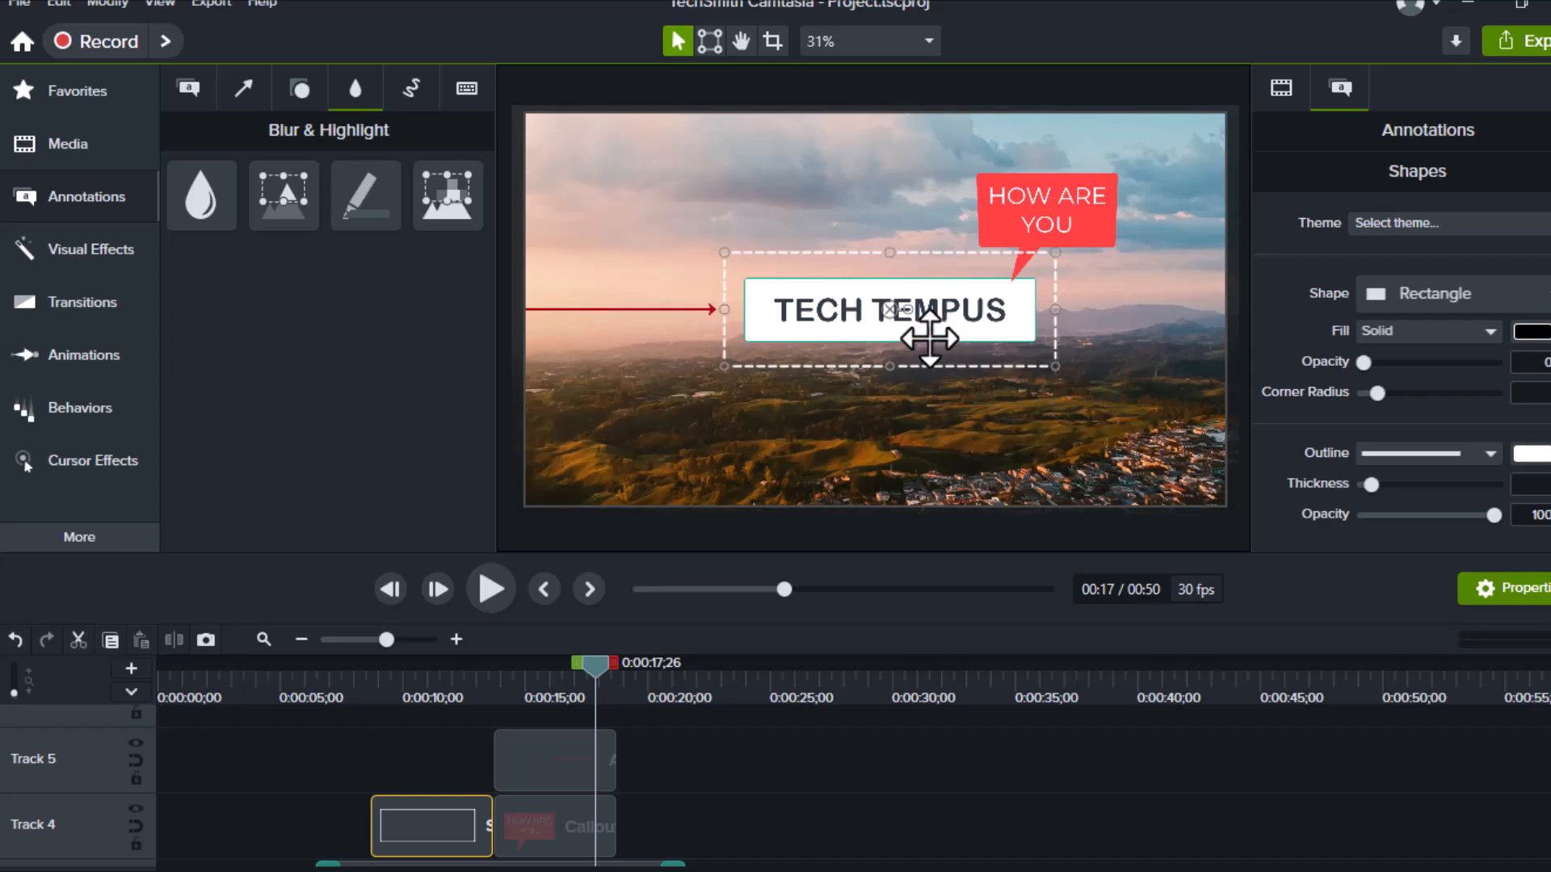
pyautogui.moveTo(208, 185); pyautogui.dragTo(391, 789)
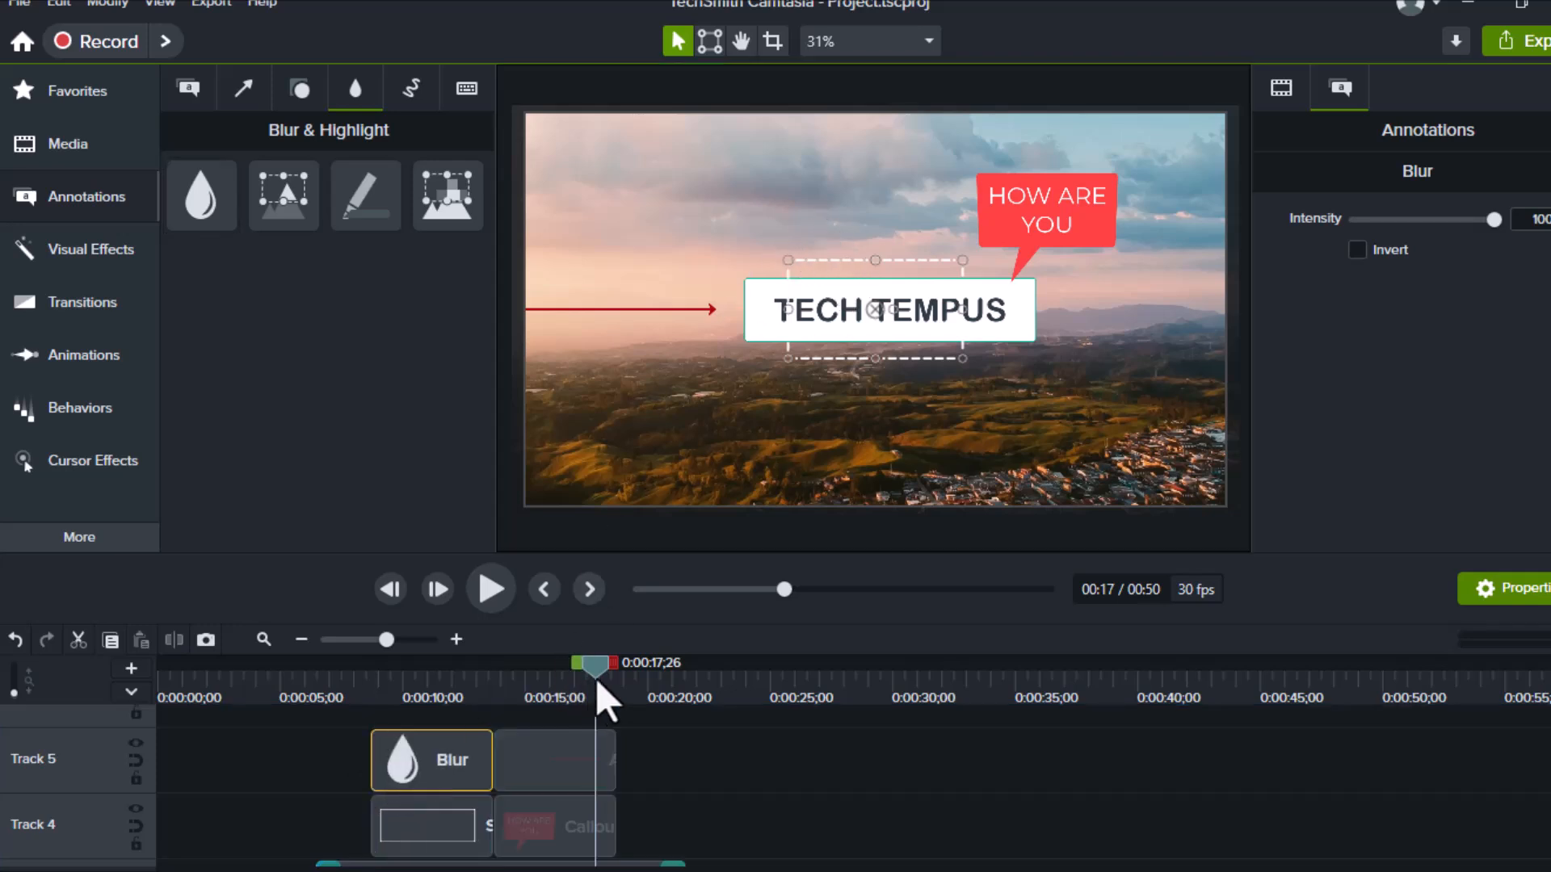
pyautogui.moveTo(595, 678); pyautogui.dragTo(445, 703)
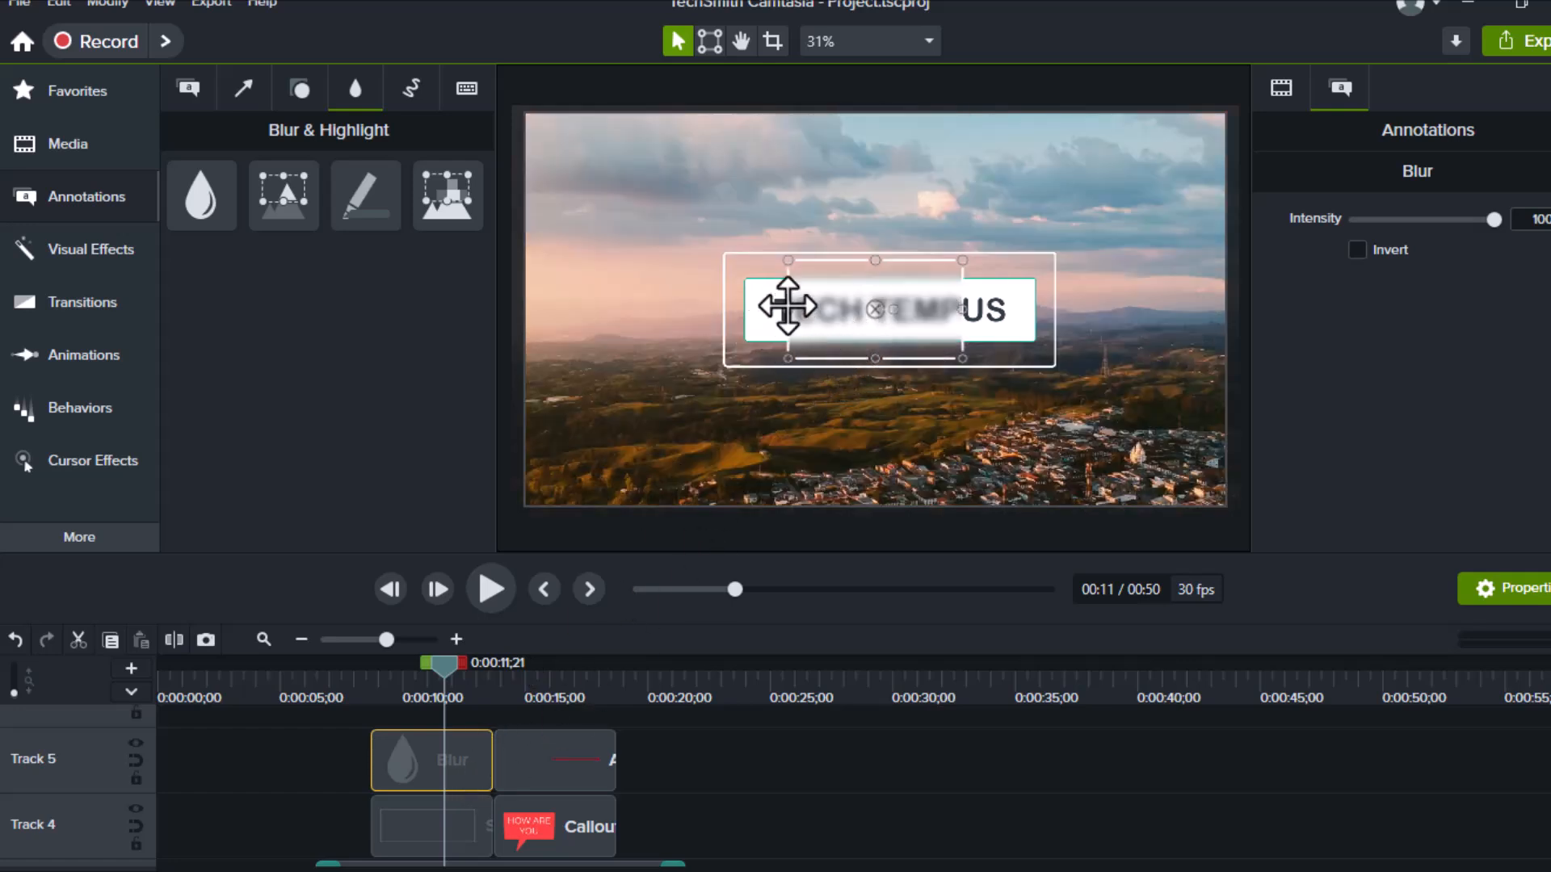
# Resize the blur box to cover only the word TEMPUS, leaving TECH sharp
pyautogui.moveTo(790, 311); pyautogui.dragTo(884, 312)
pyautogui.click(972, 318)
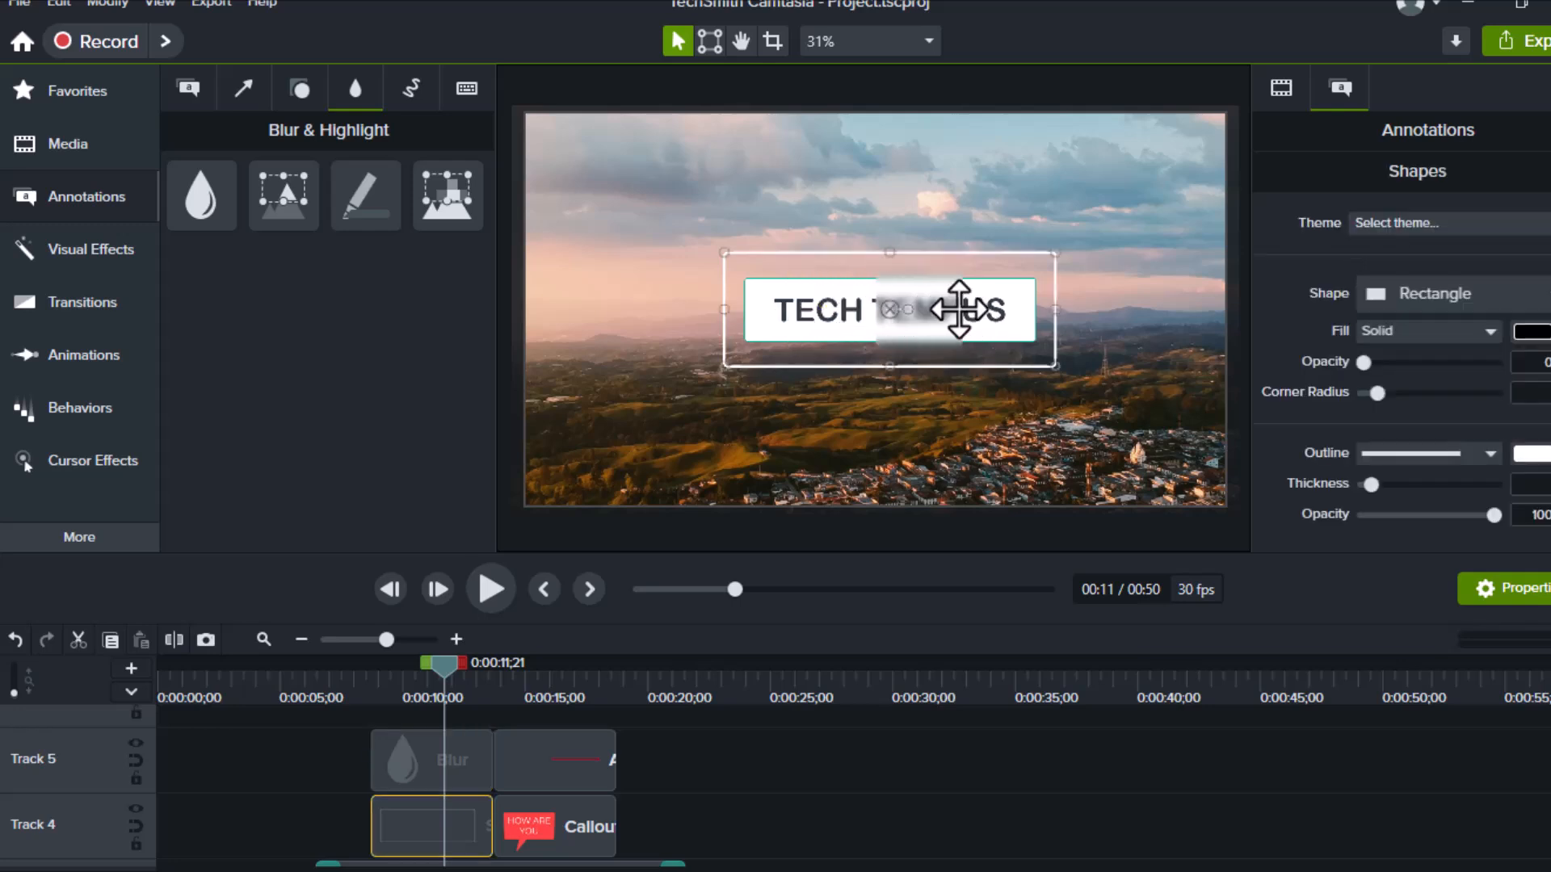
pyautogui.click(943, 312)
pyautogui.moveTo(963, 309); pyautogui.dragTo(1031, 317)
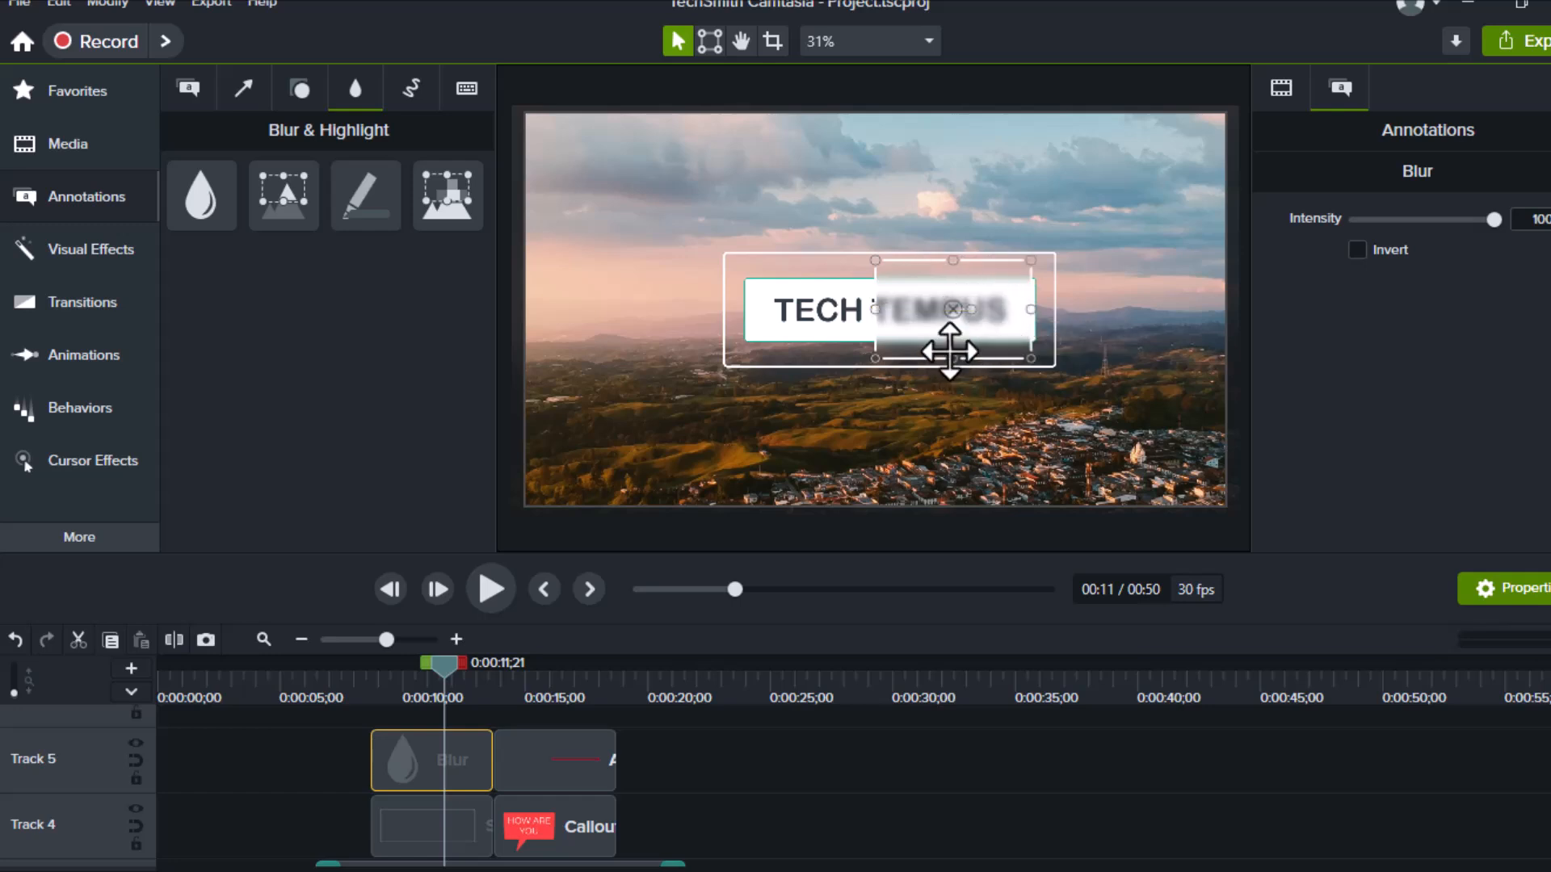
pyautogui.moveTo(953, 357); pyautogui.dragTo(949, 336)
pyautogui.moveTo(953, 258)
pyautogui.mouseDown()
pyautogui.moveTo(959, 244)
pyautogui.moveTo(953, 281)
pyautogui.mouseUp()
pyautogui.click(1127, 333)
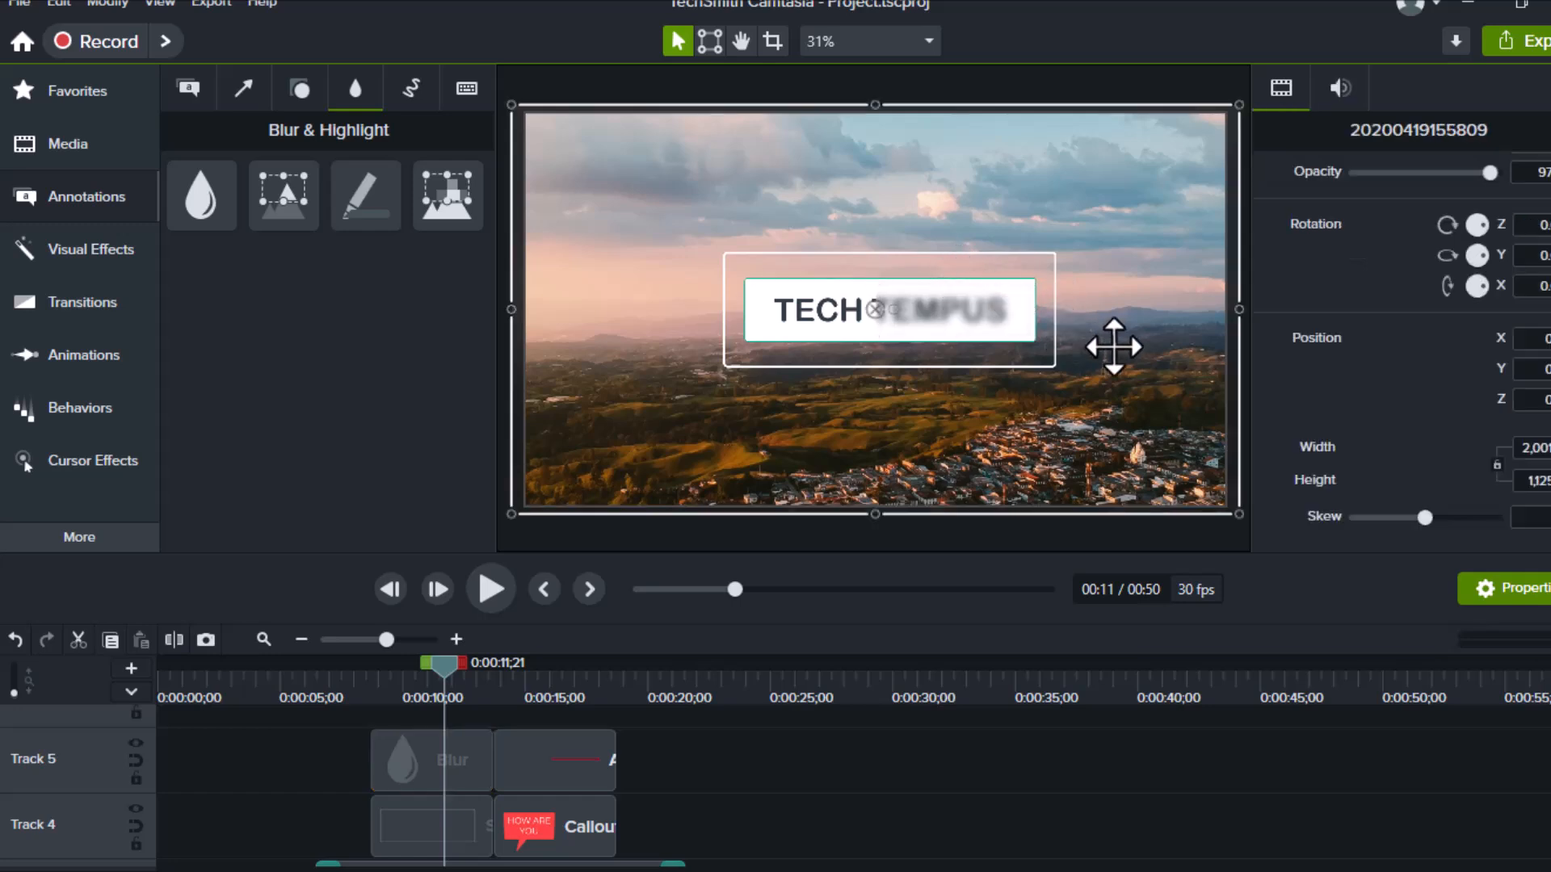
pyautogui.click(935, 311)
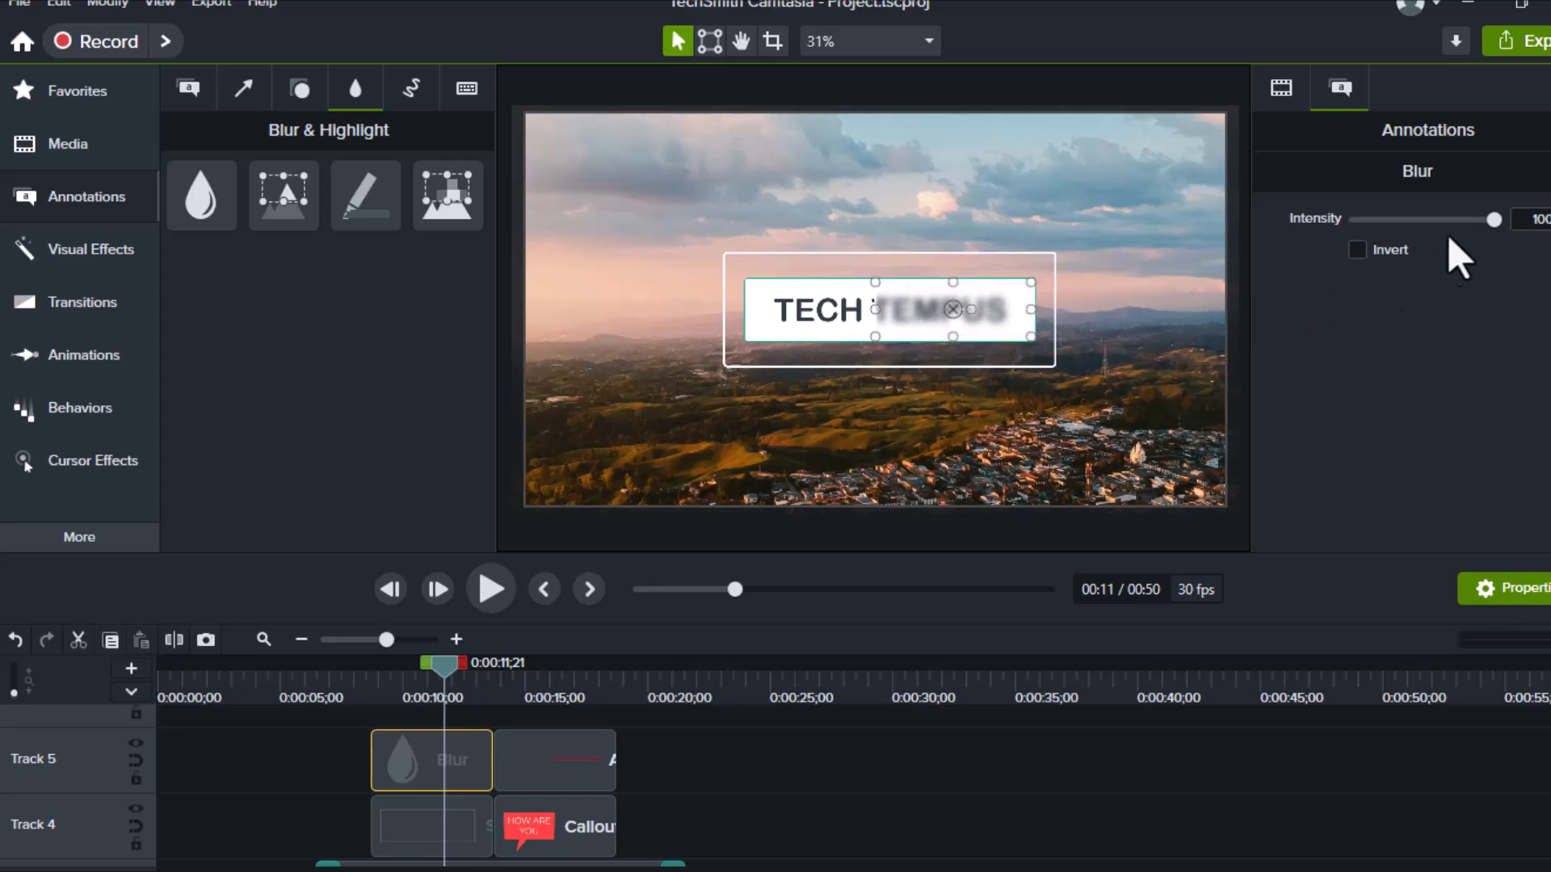
# Set the Blur Intensity slider to about 50
pyautogui.moveTo(1494, 222); pyautogui.dragTo(1381, 238)
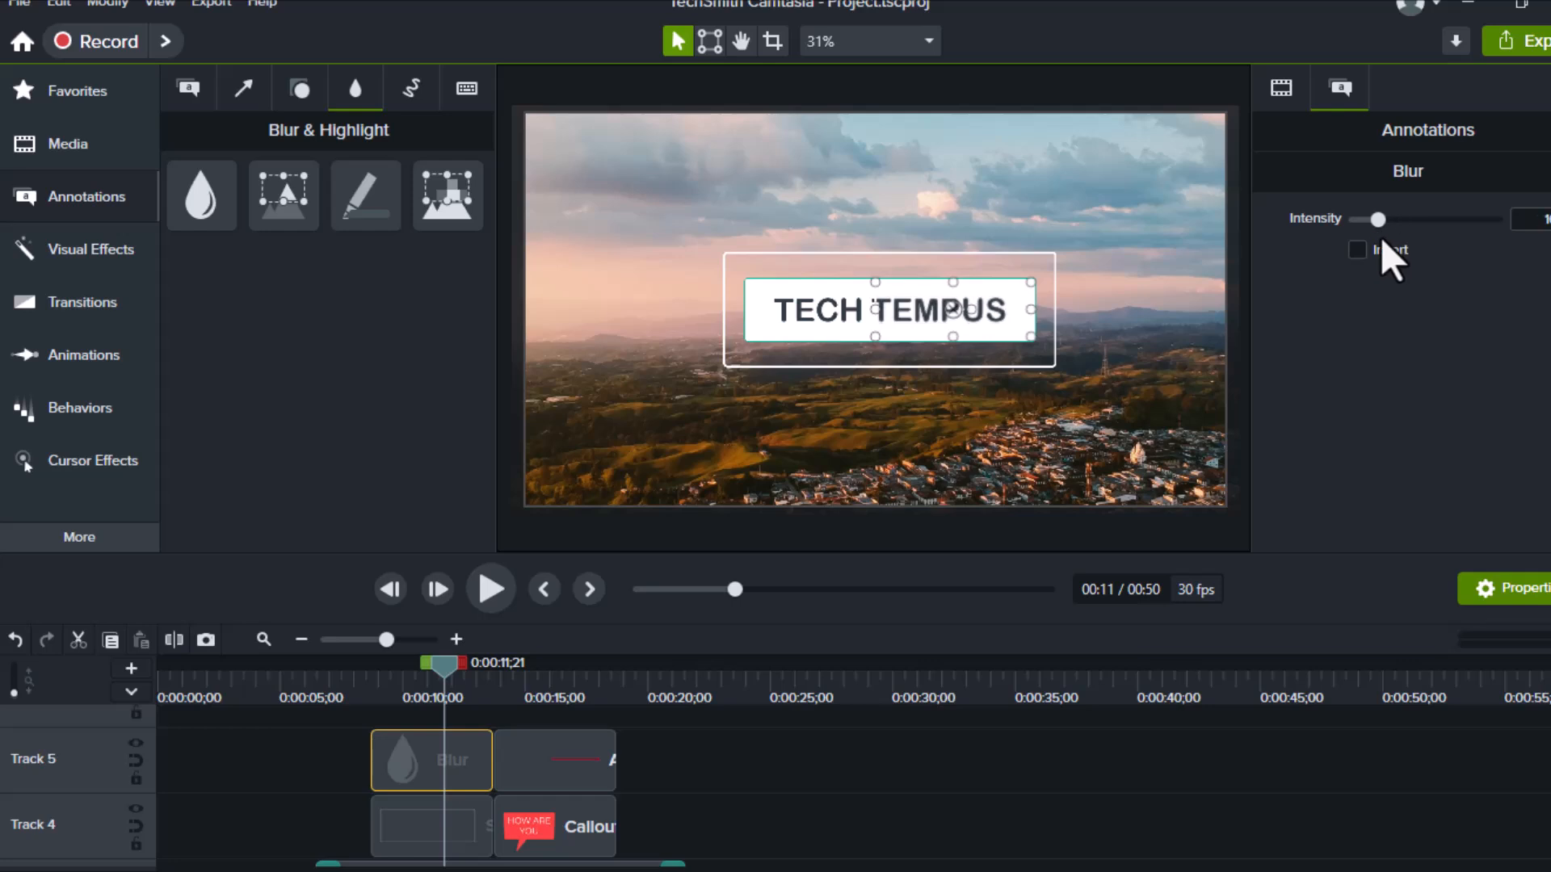
pyautogui.moveTo(1379, 240); pyautogui.dragTo(1428, 236)
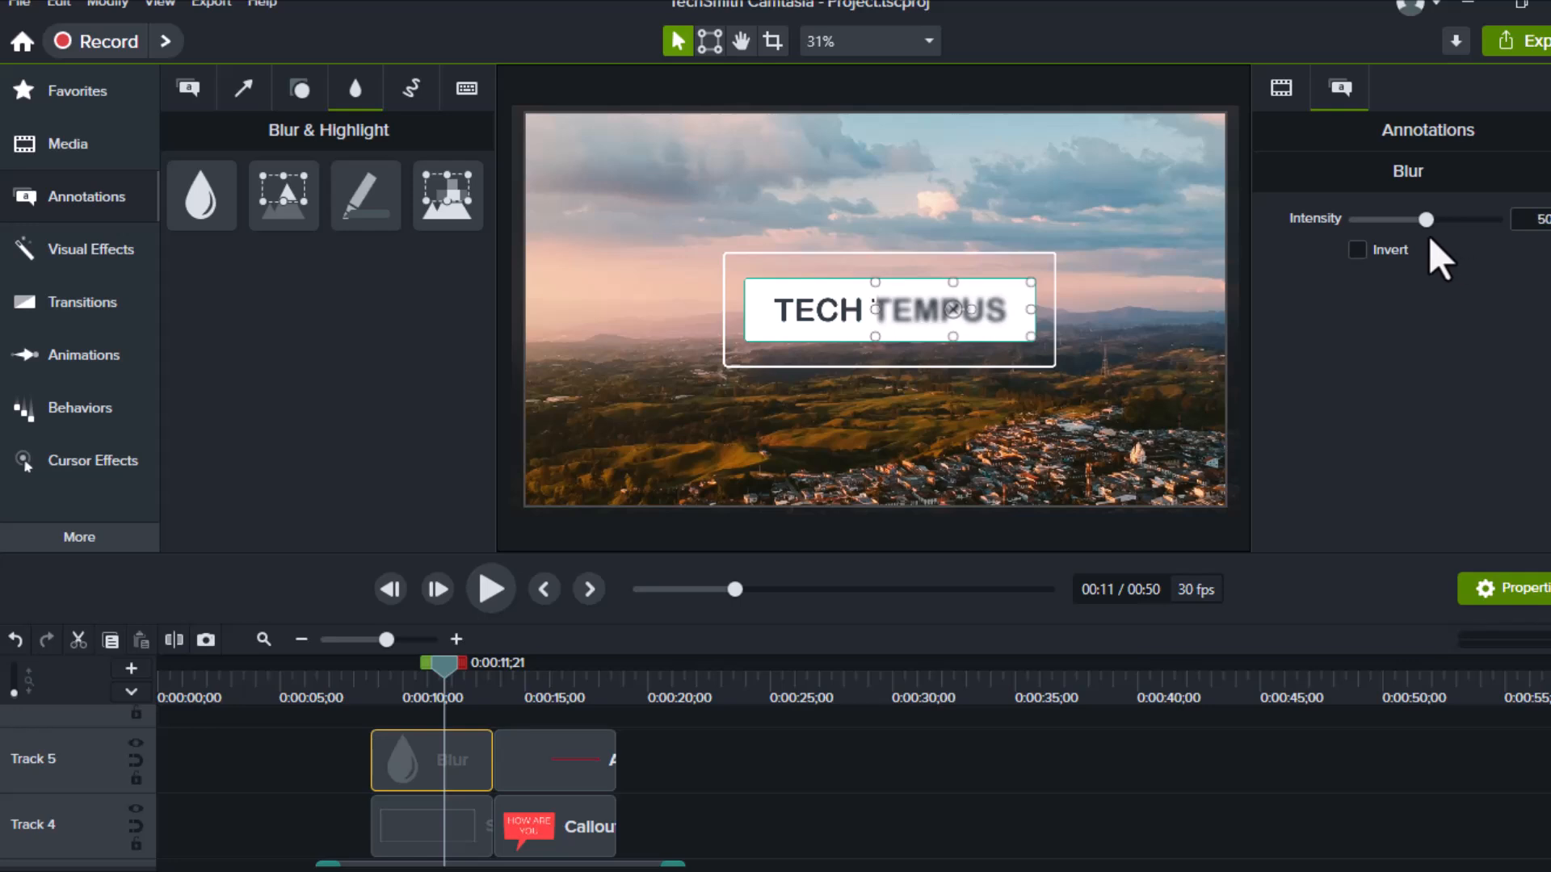
pyautogui.moveTo(1428, 236)
pyautogui.mouseDown()
pyautogui.moveTo(1414, 236)
pyautogui.moveTo(1428, 244)
pyautogui.mouseUp()
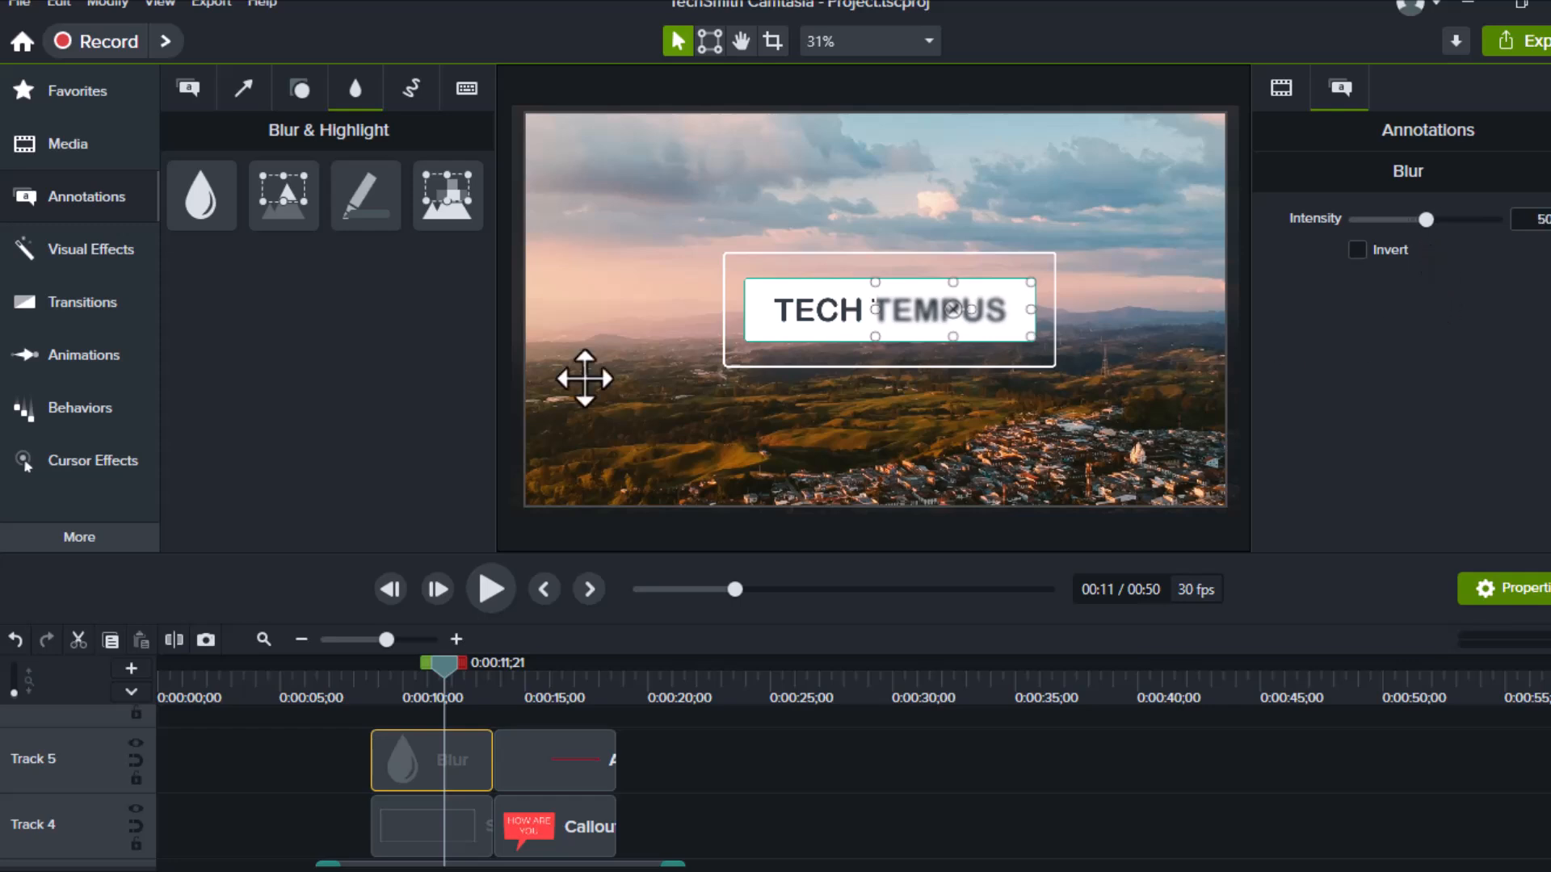
pyautogui.click(400, 101)
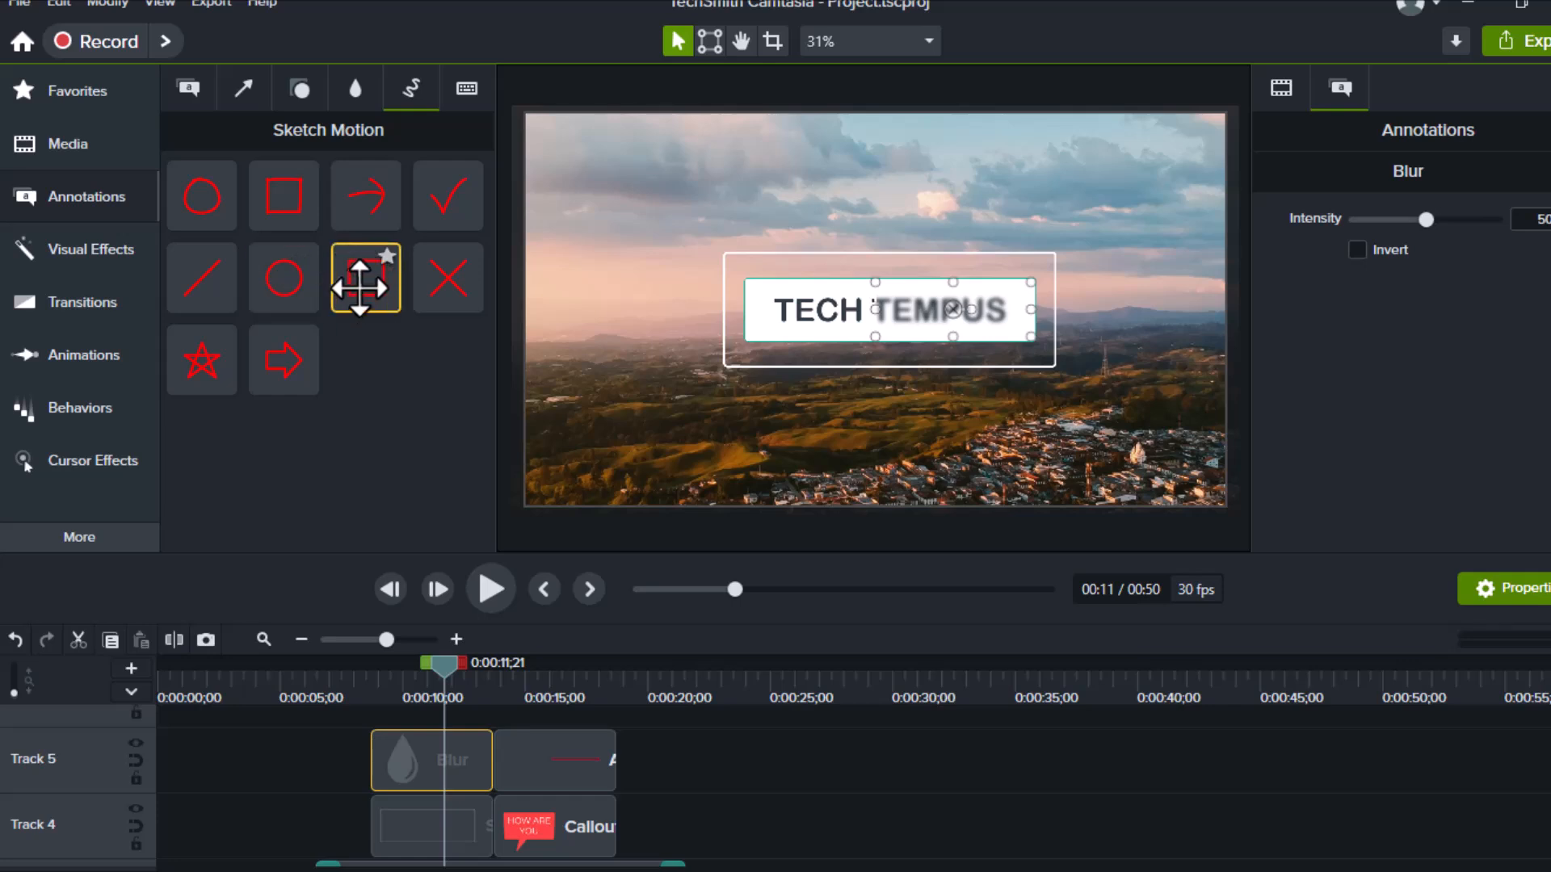
# Add a Sketch Motion rectangle on Track 6 near 0:14 and widen it around TECH TEMPUS
pyautogui.moveTo(361, 284); pyautogui.dragTo(499, 715)
pyautogui.moveTo(438, 662); pyautogui.dragTo(511, 686)
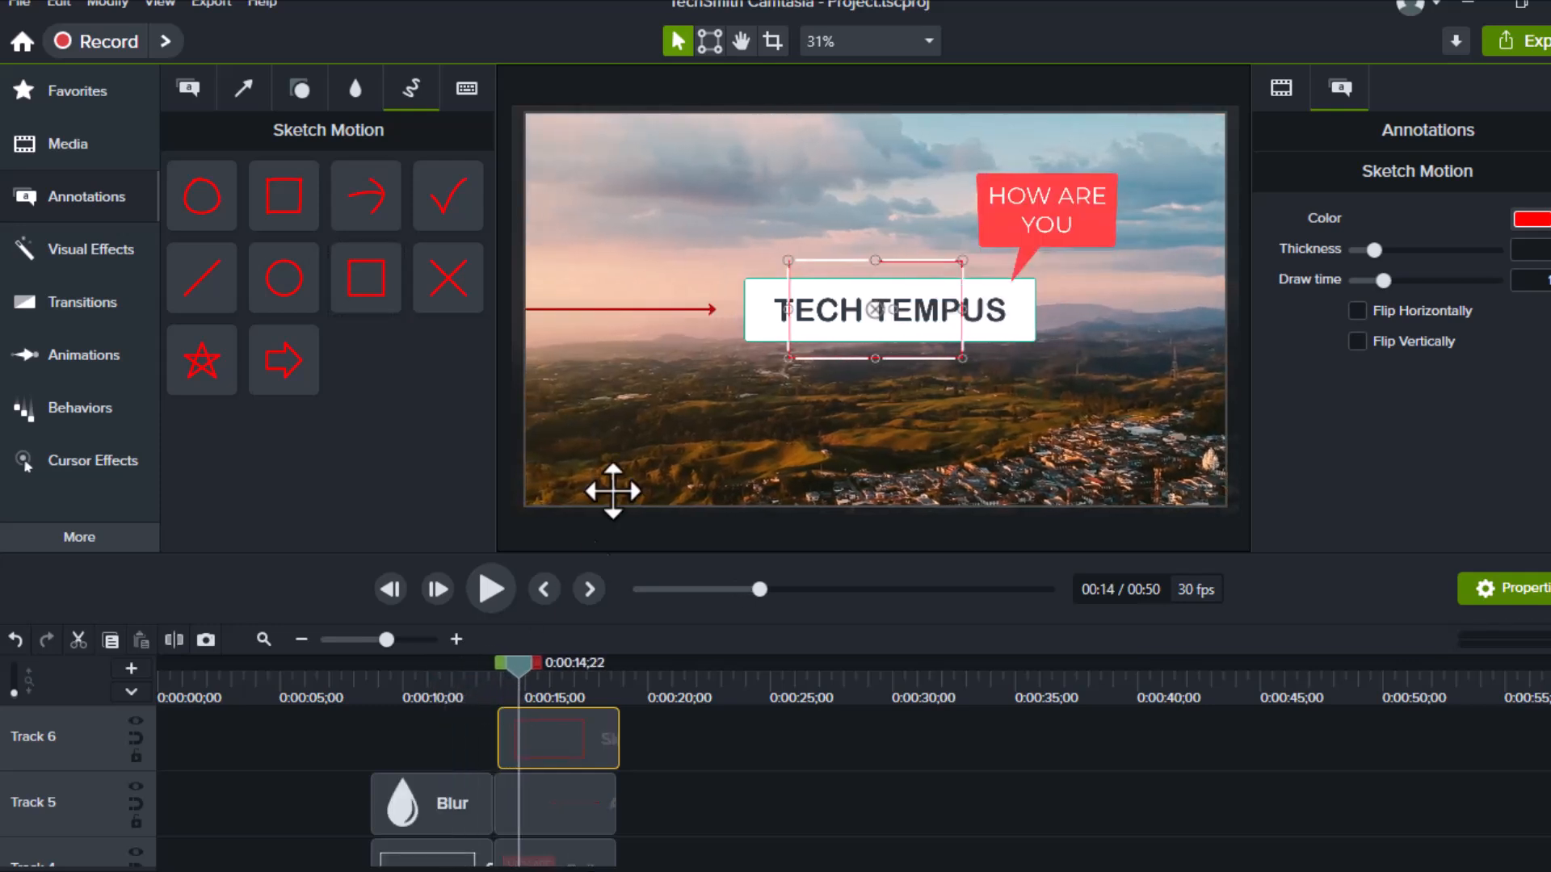
pyautogui.click(782, 309)
pyautogui.click(802, 355)
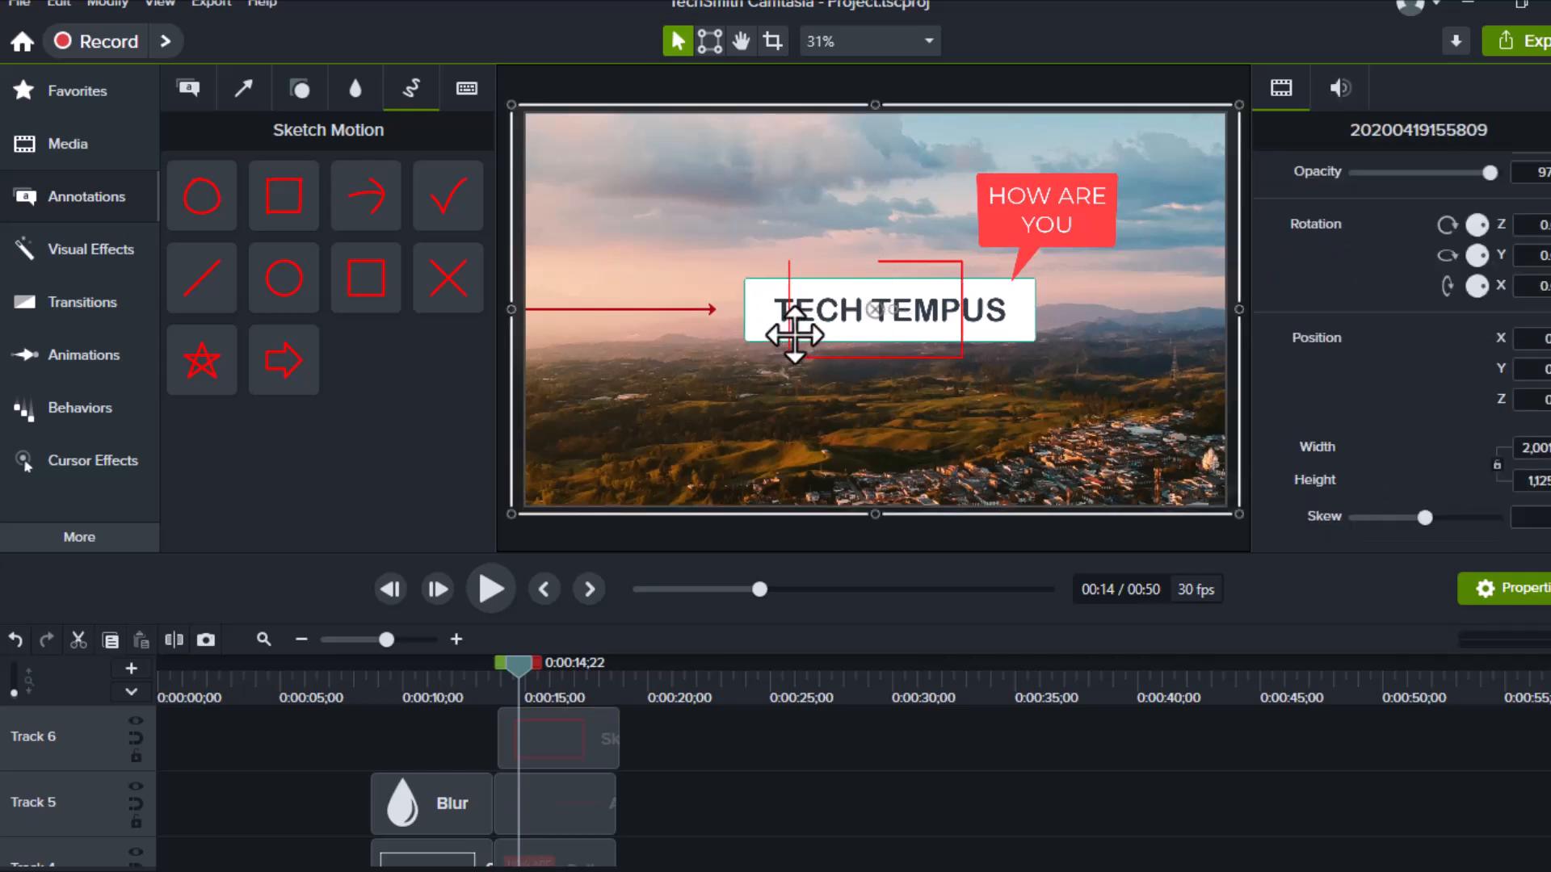
pyautogui.click(796, 349)
pyautogui.moveTo(788, 309)
pyautogui.mouseDown()
pyautogui.moveTo(713, 313)
pyautogui.moveTo(731, 322)
pyautogui.mouseUp()
pyautogui.click(975, 309)
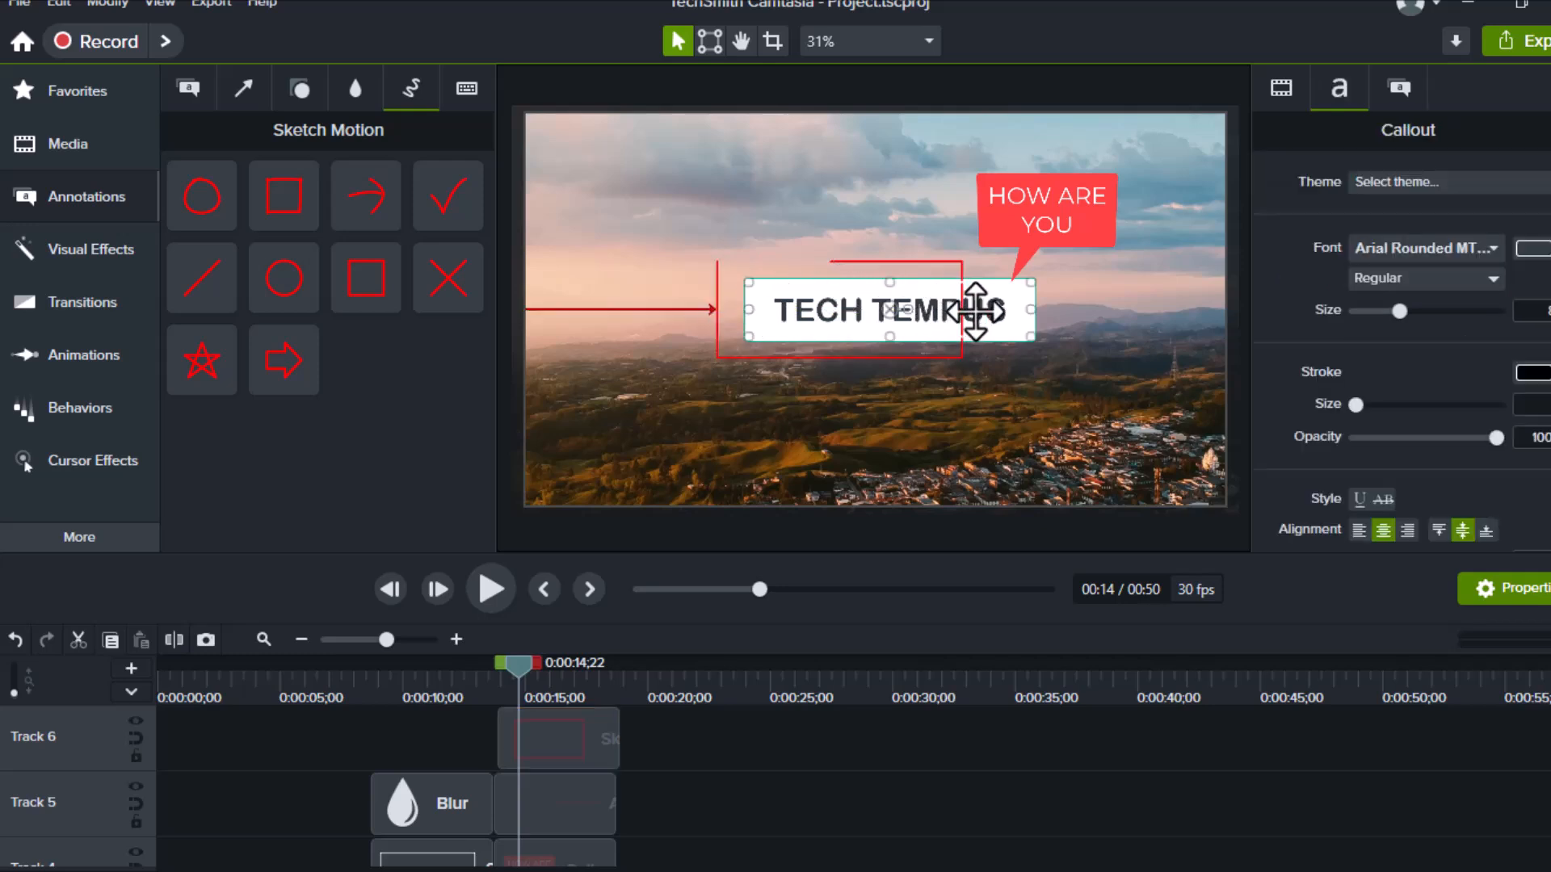
pyautogui.click(961, 309)
pyautogui.moveTo(961, 309); pyautogui.dragTo(988, 311)
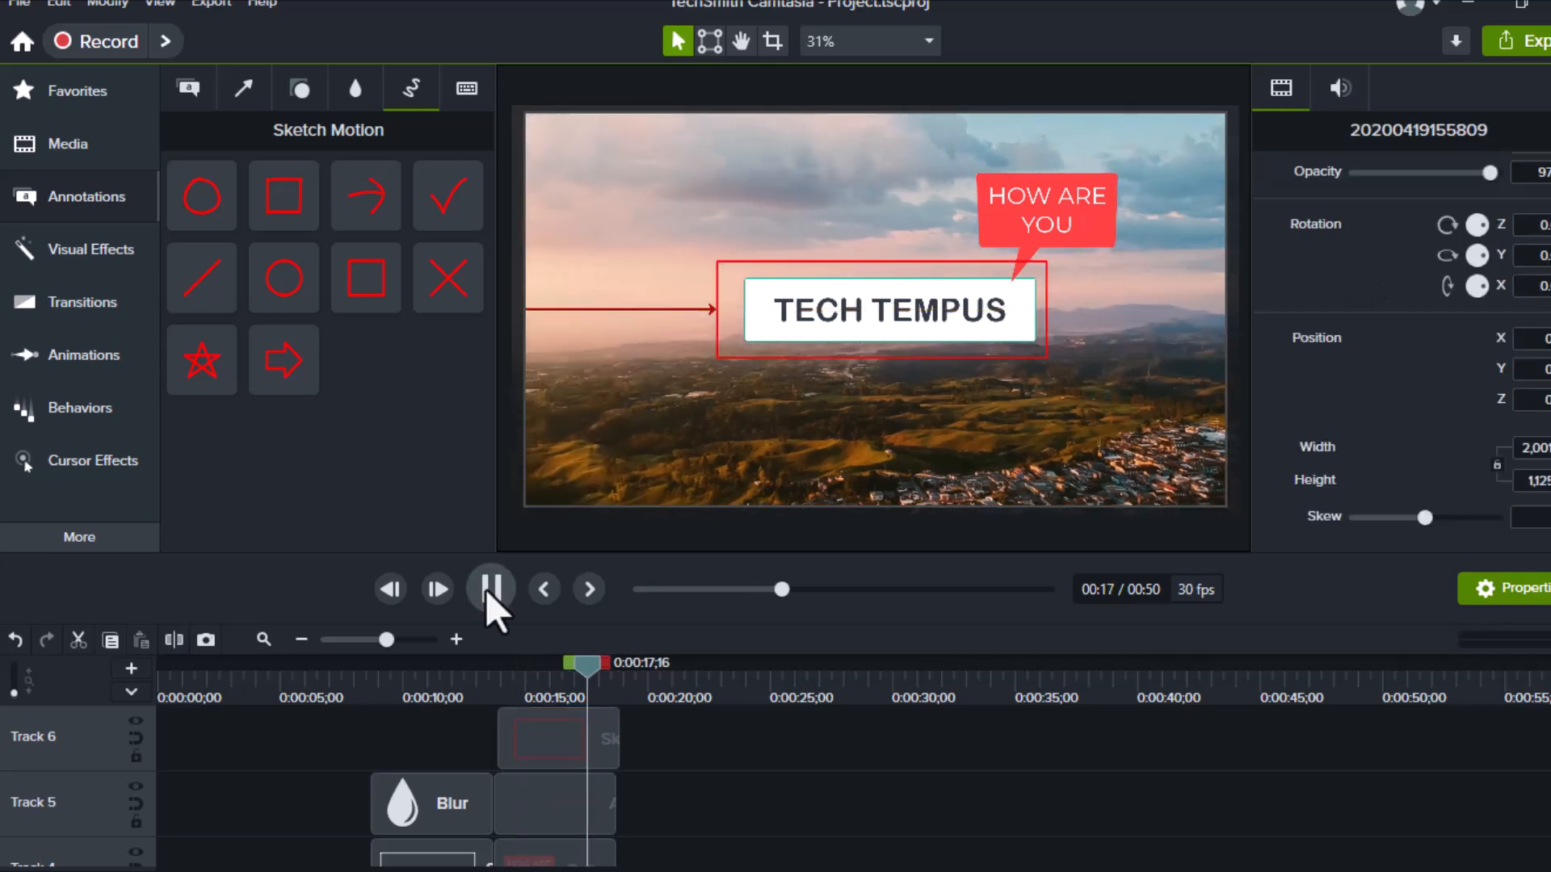
pyautogui.click(485, 590)
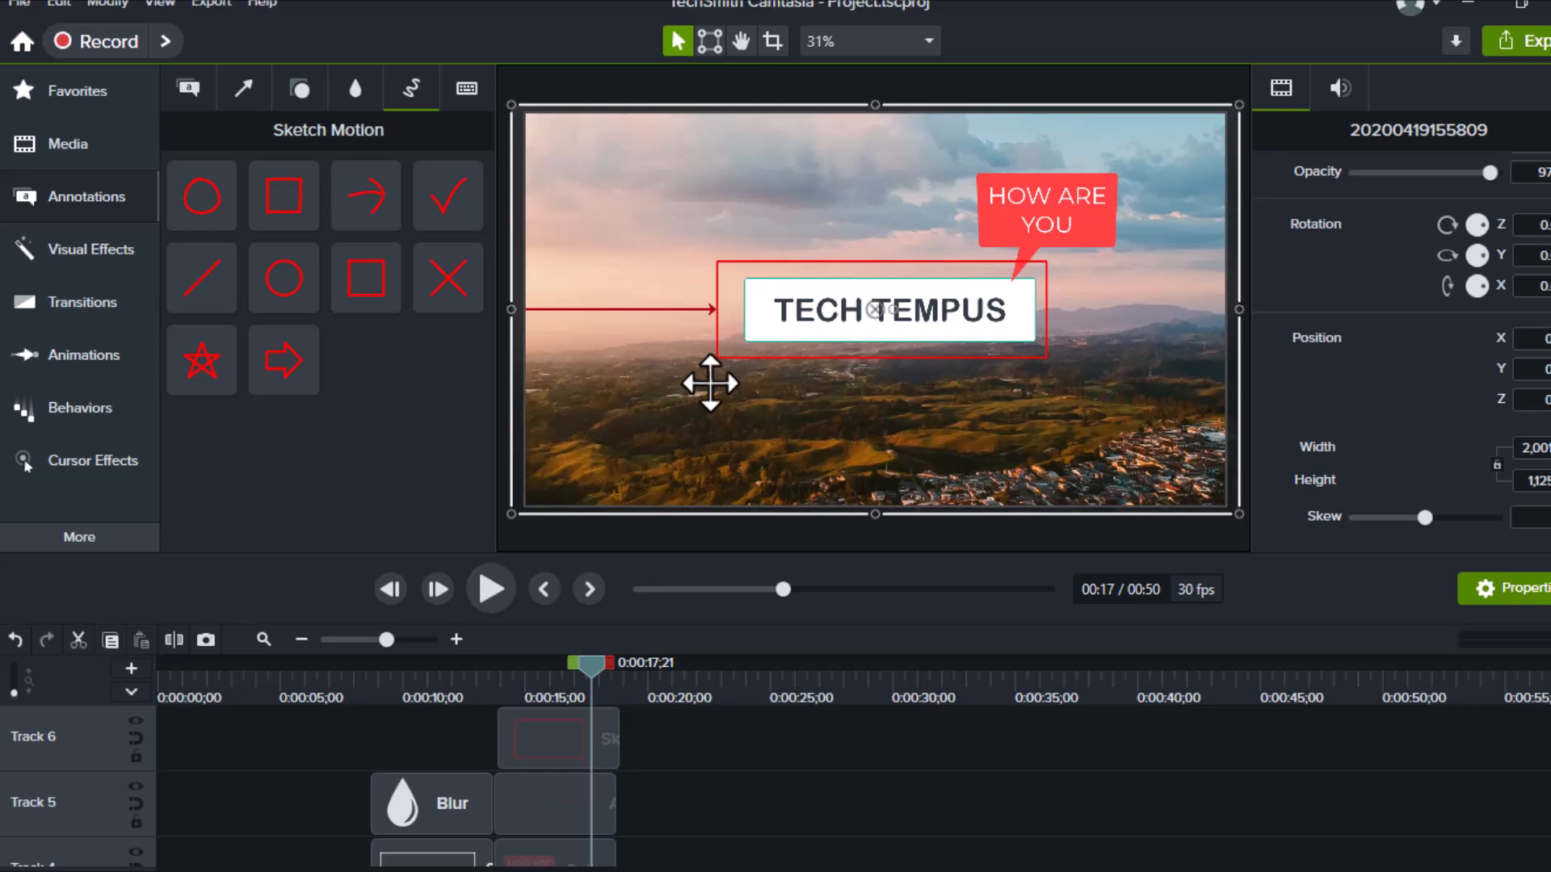
# Add the third keystroke callout to Track 3 near 0:00:24 and preview it at 0:00:26
pyautogui.click(464, 90)
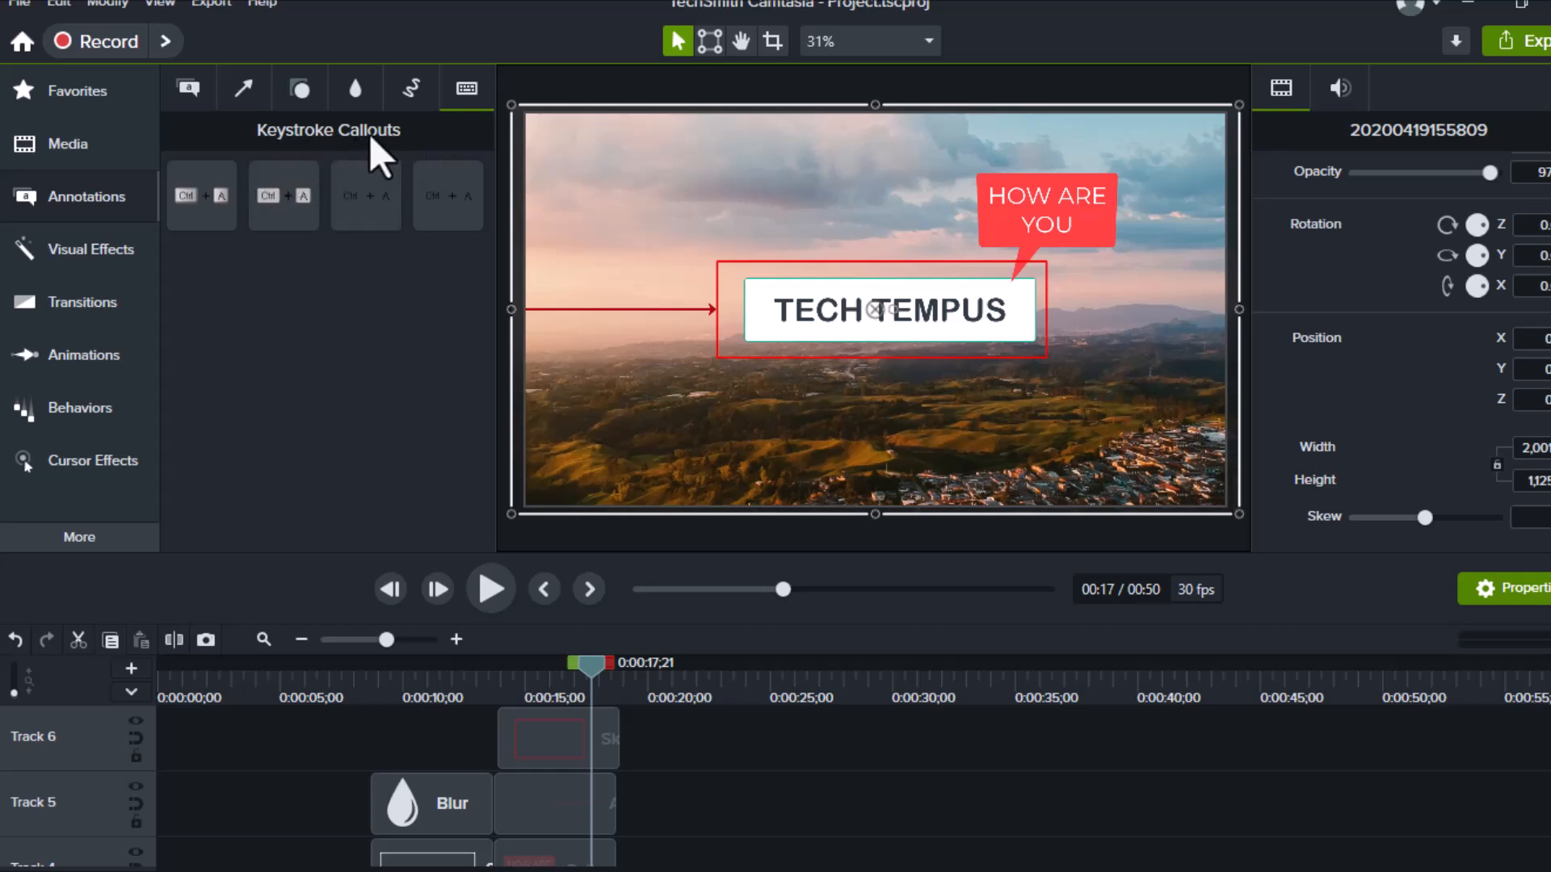
pyautogui.moveTo(353, 196); pyautogui.dragTo(710, 825)
pyautogui.scroll(-3, 703, 820)
pyautogui.scroll(1, 706, 821)
pyautogui.moveTo(740, 716); pyautogui.dragTo(758, 806)
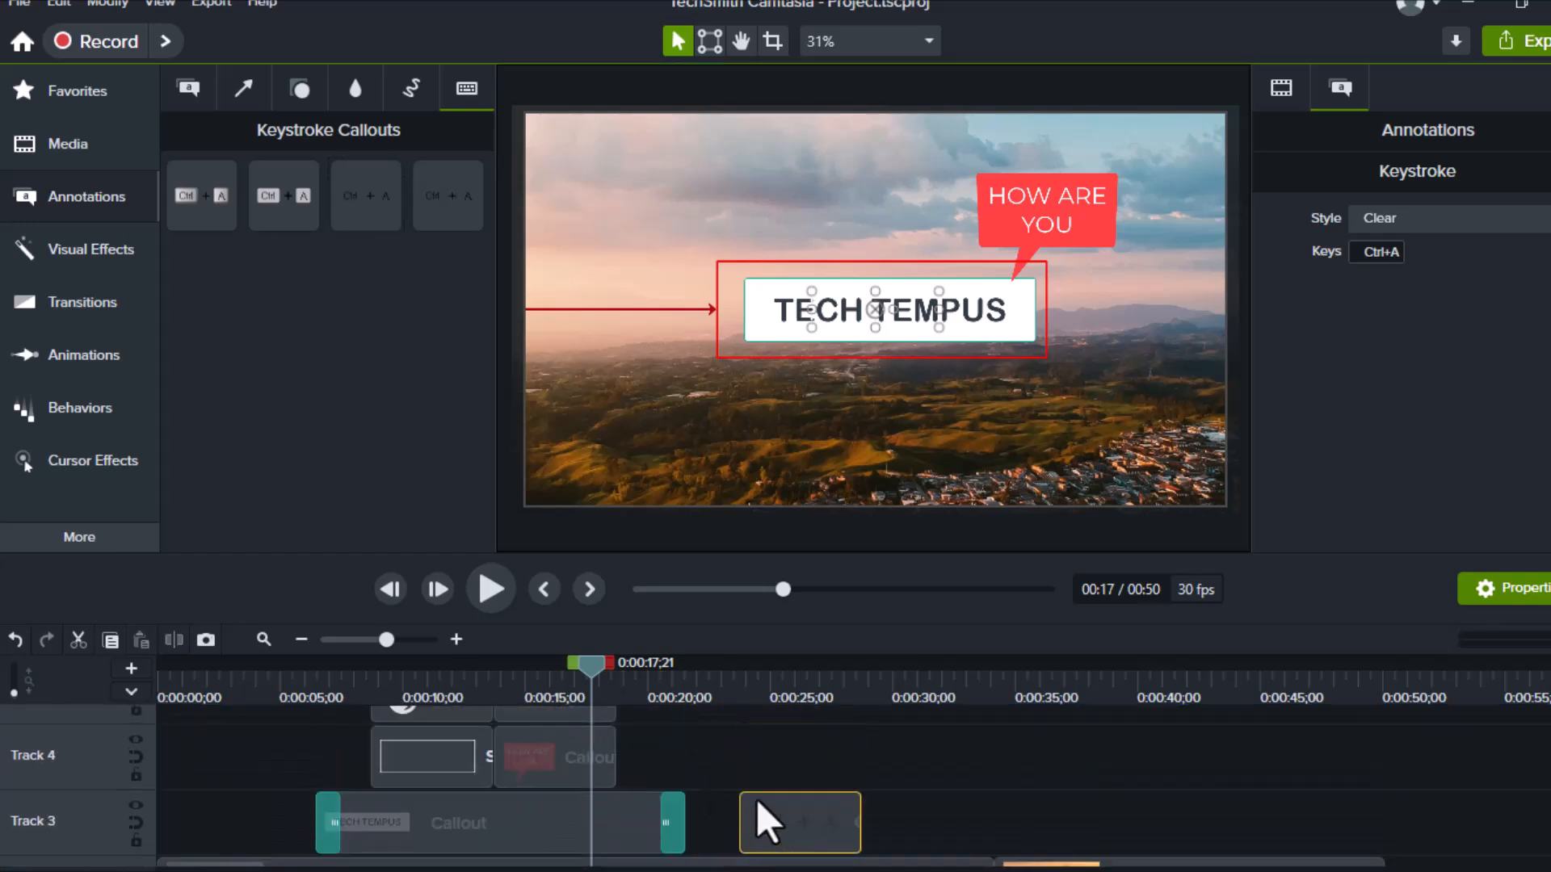
pyautogui.moveTo(597, 656); pyautogui.dragTo(809, 703)
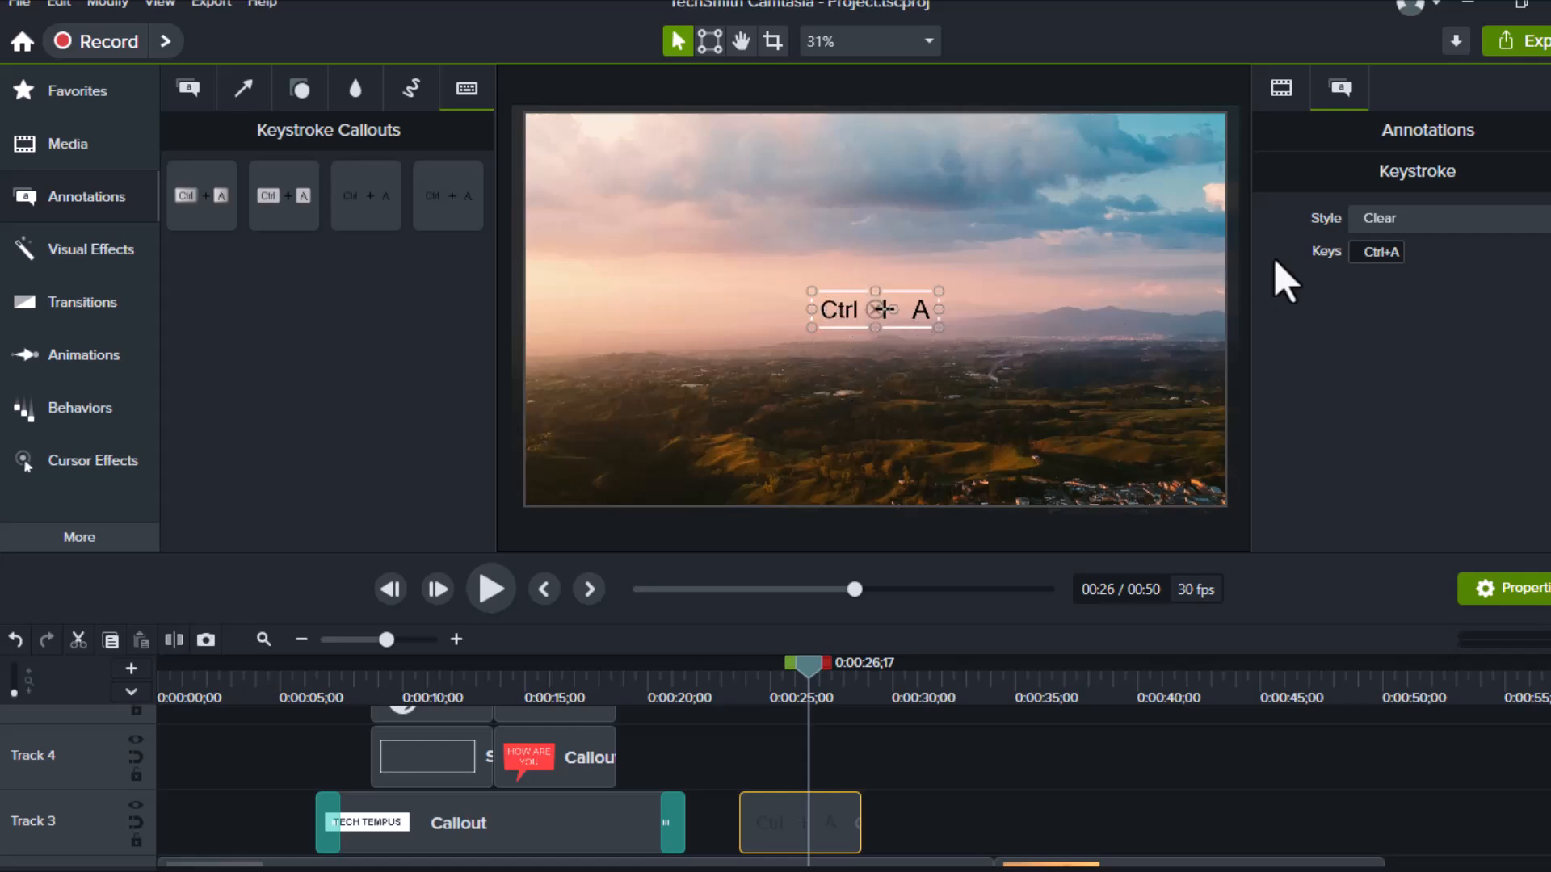
# Set the keystroke callout's key combination to Ctrl + A and select it in the preview
pyautogui.click(1371, 255)
pyautogui.press('F15')
pyautogui.click(1044, 327)
pyautogui.click(910, 304)
pyautogui.click(198, 92)
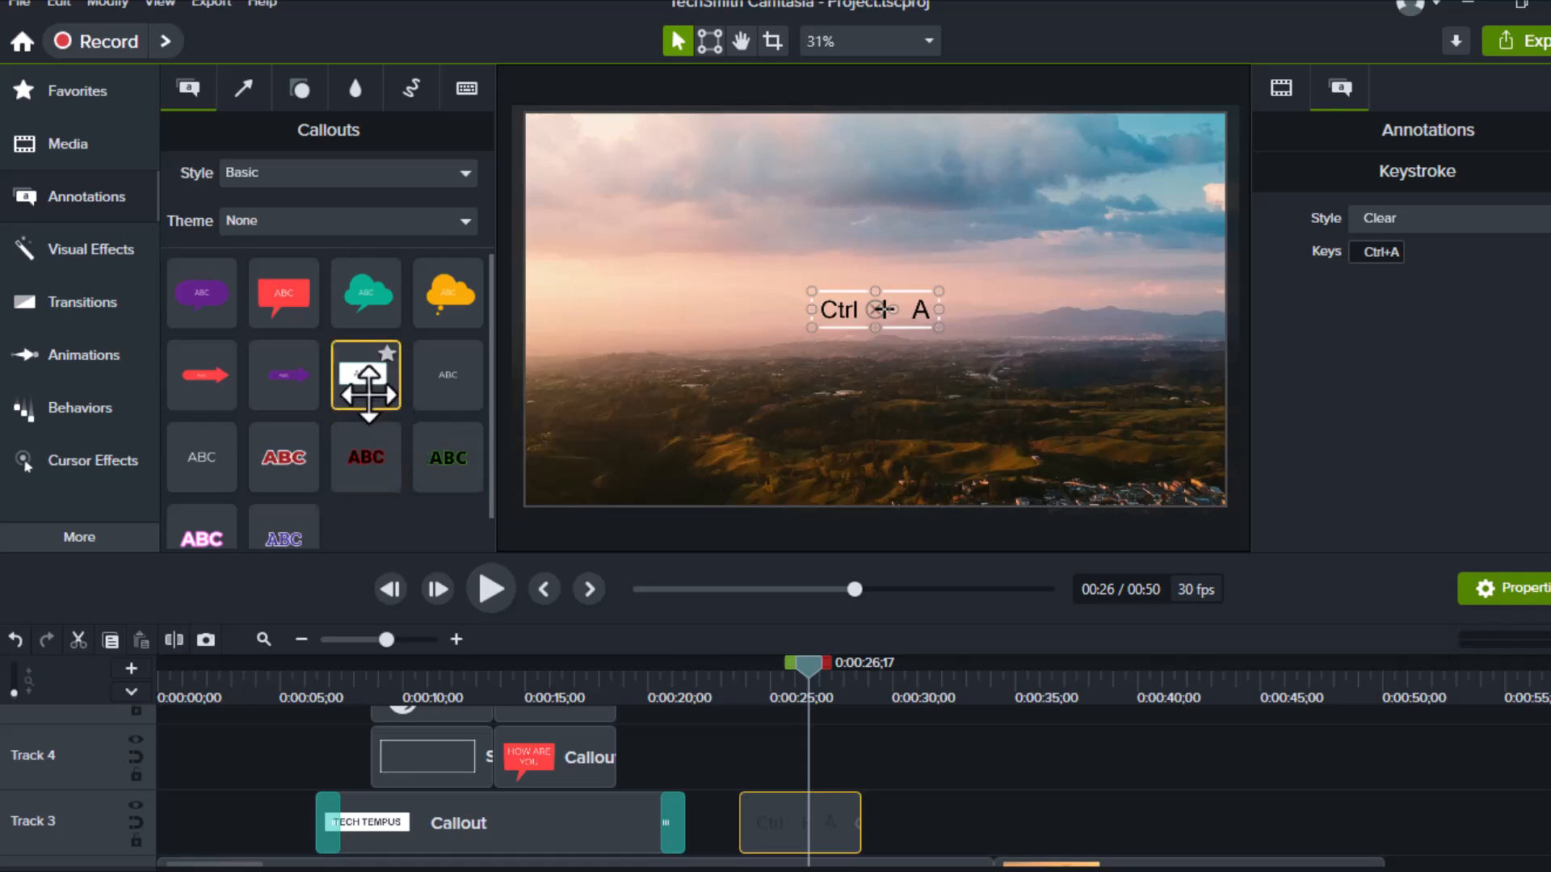
# Browse the arrows, shapes, blur, and sketch motion annotations, then return to keystroke callouts
pyautogui.click(253, 95)
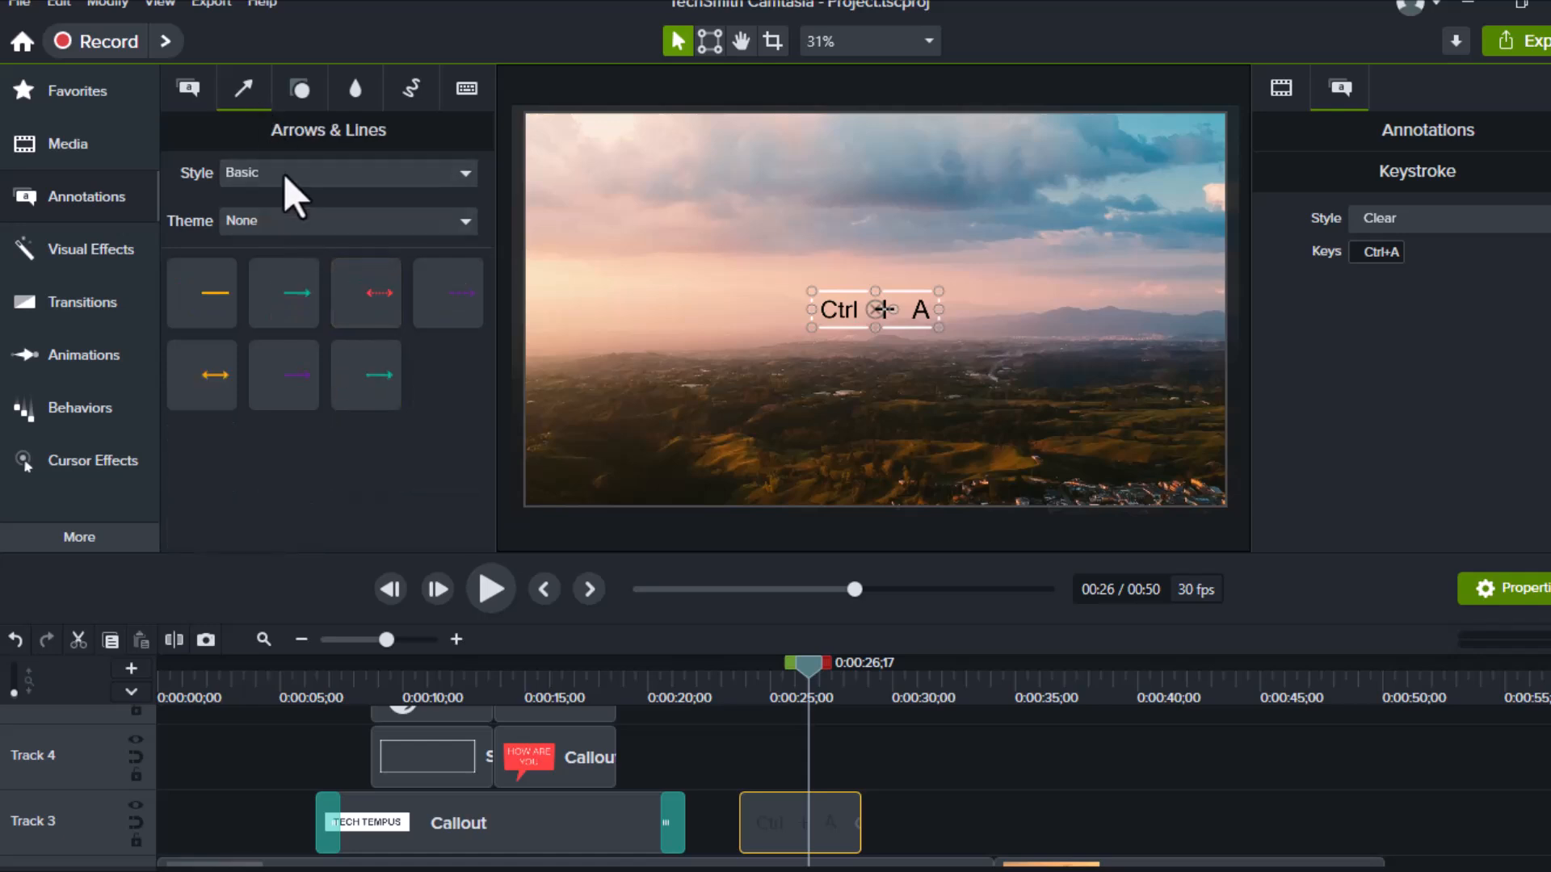
pyautogui.click(295, 100)
pyautogui.click(356, 91)
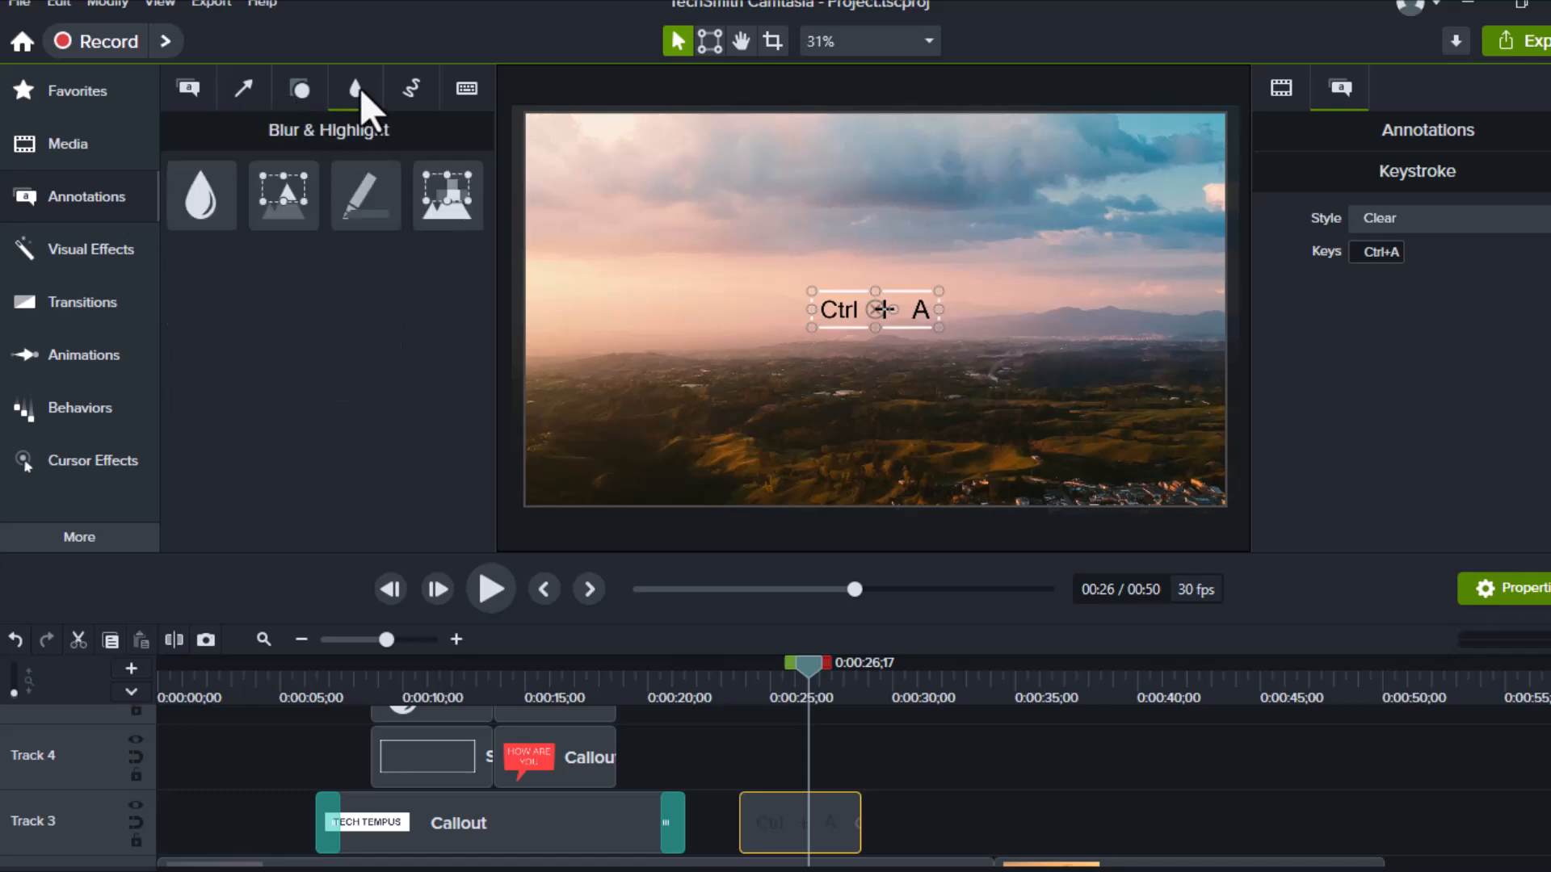
pyautogui.click(409, 99)
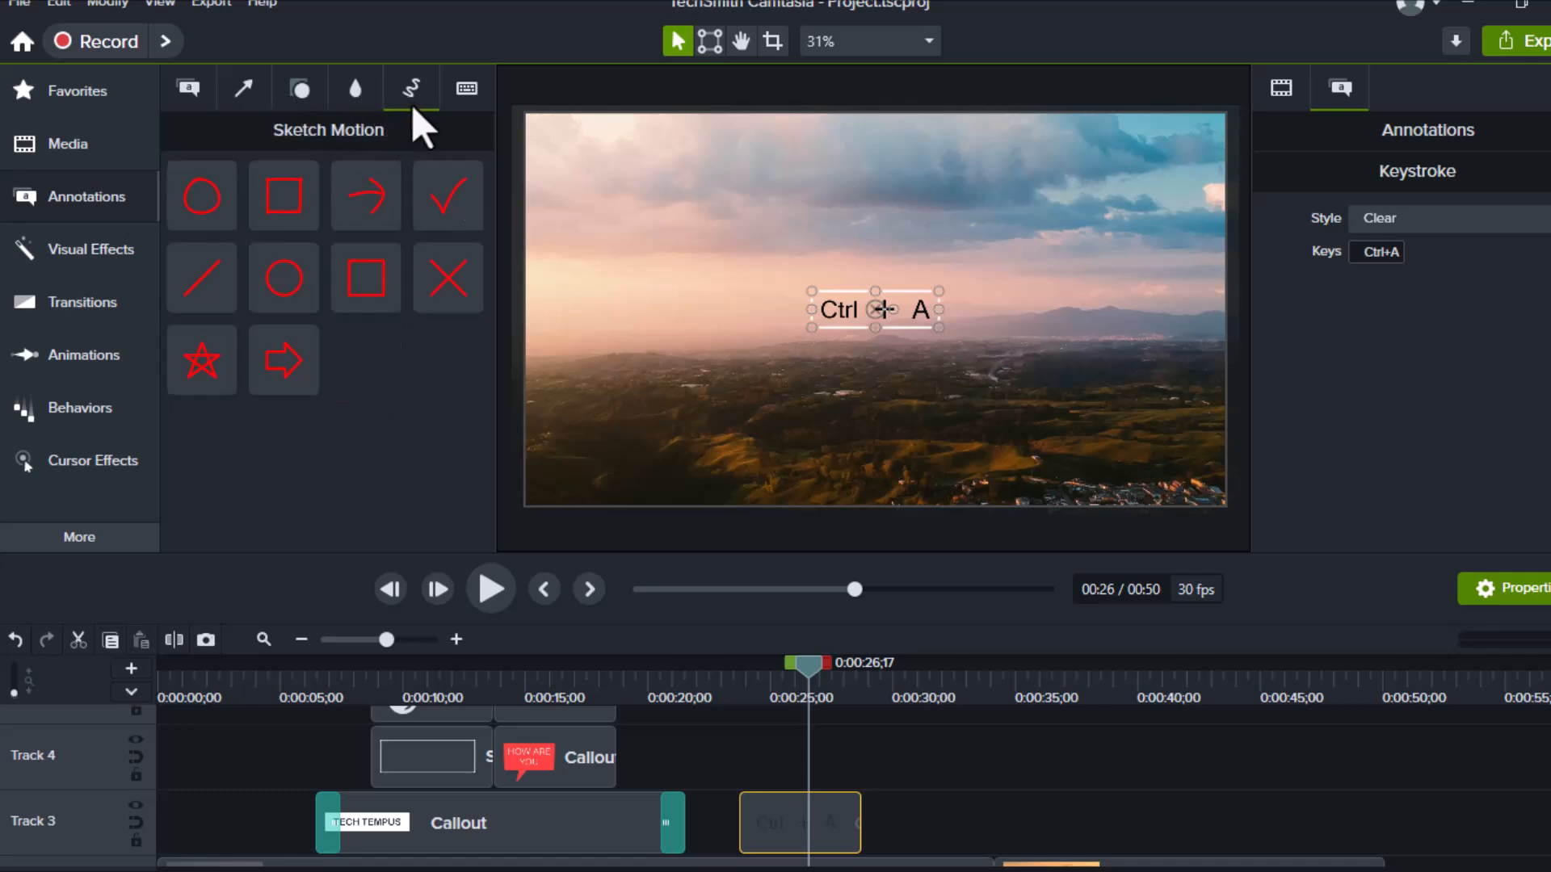
pyautogui.click(461, 97)
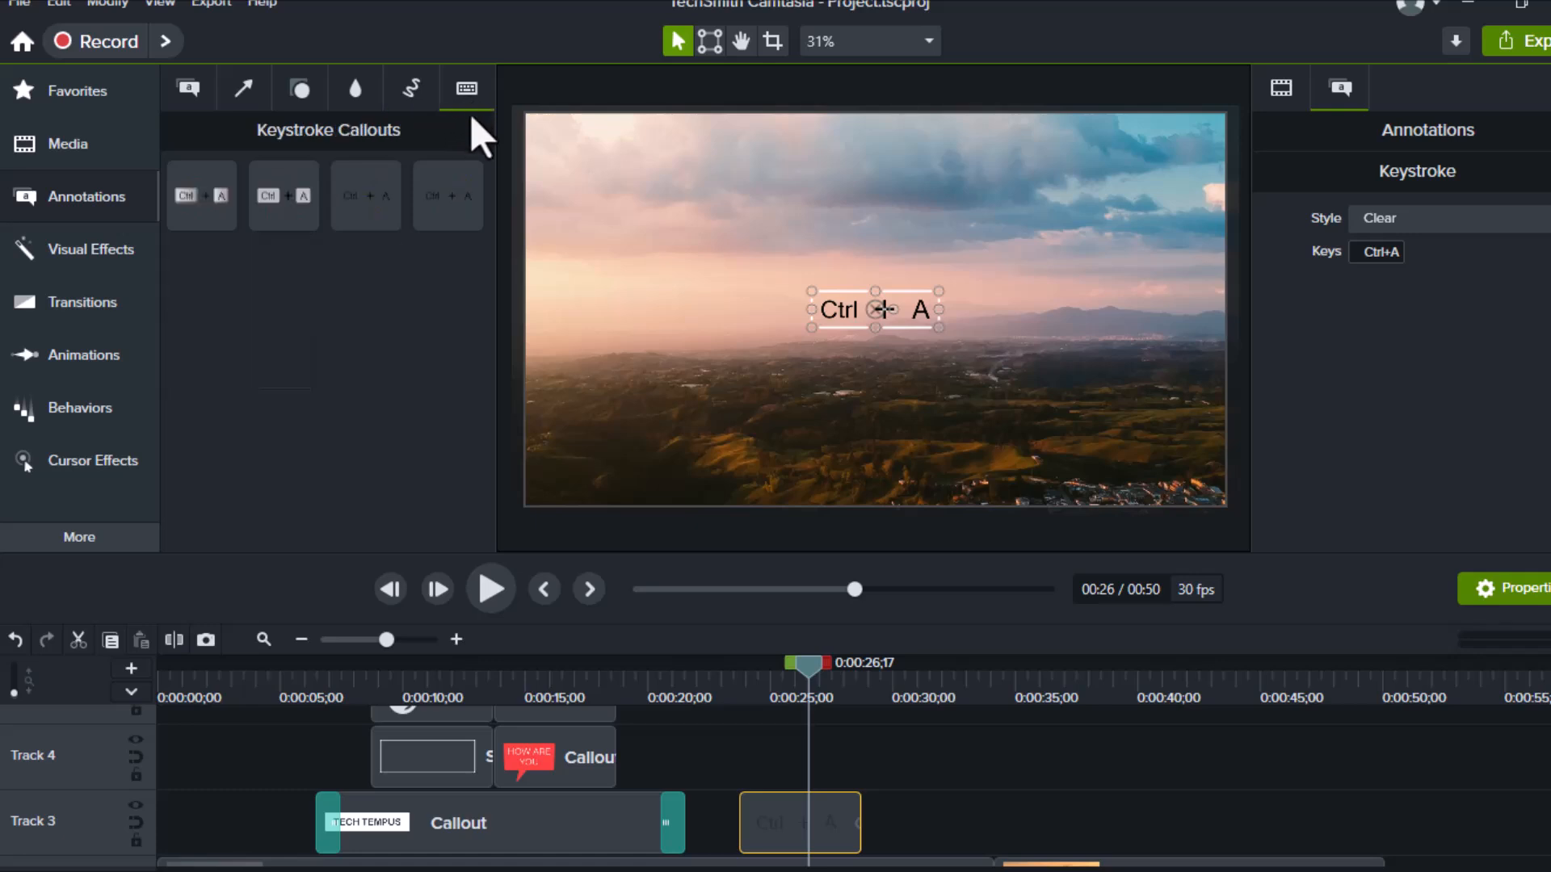
# Move the playhead back to 0:00:11 to review the partially blurred TECH TEMPUS callout
pyautogui.scroll(-2, 584, 819)
pyautogui.scroll(2, 584, 818)
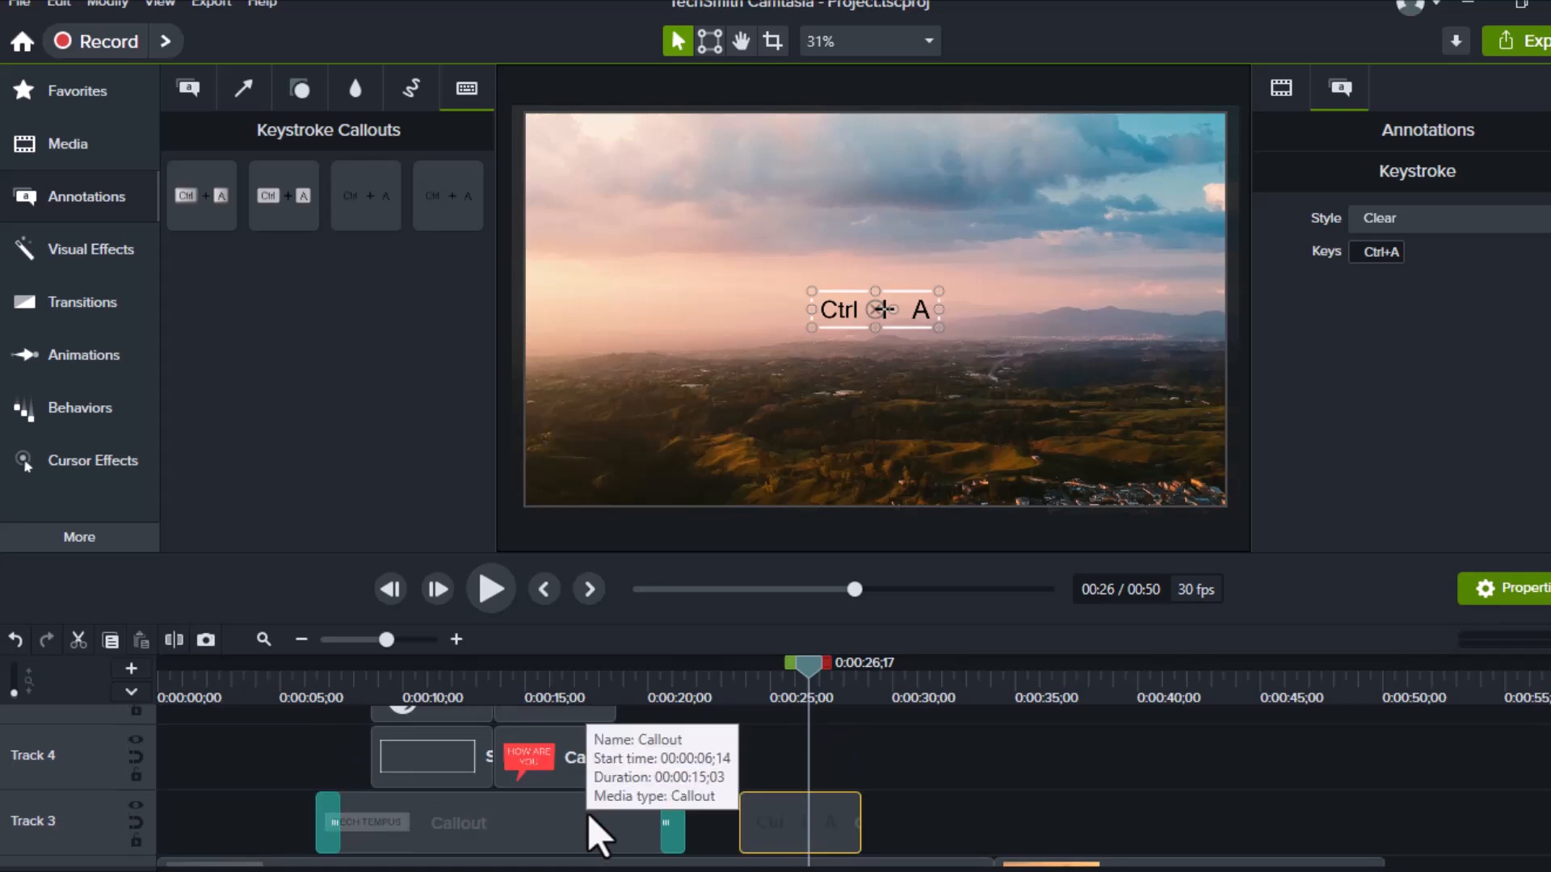
pyautogui.scroll(2, 582, 811)
pyautogui.scroll(-2, 579, 811)
pyautogui.scroll(2, 578, 811)
pyautogui.scroll(-2, 576, 812)
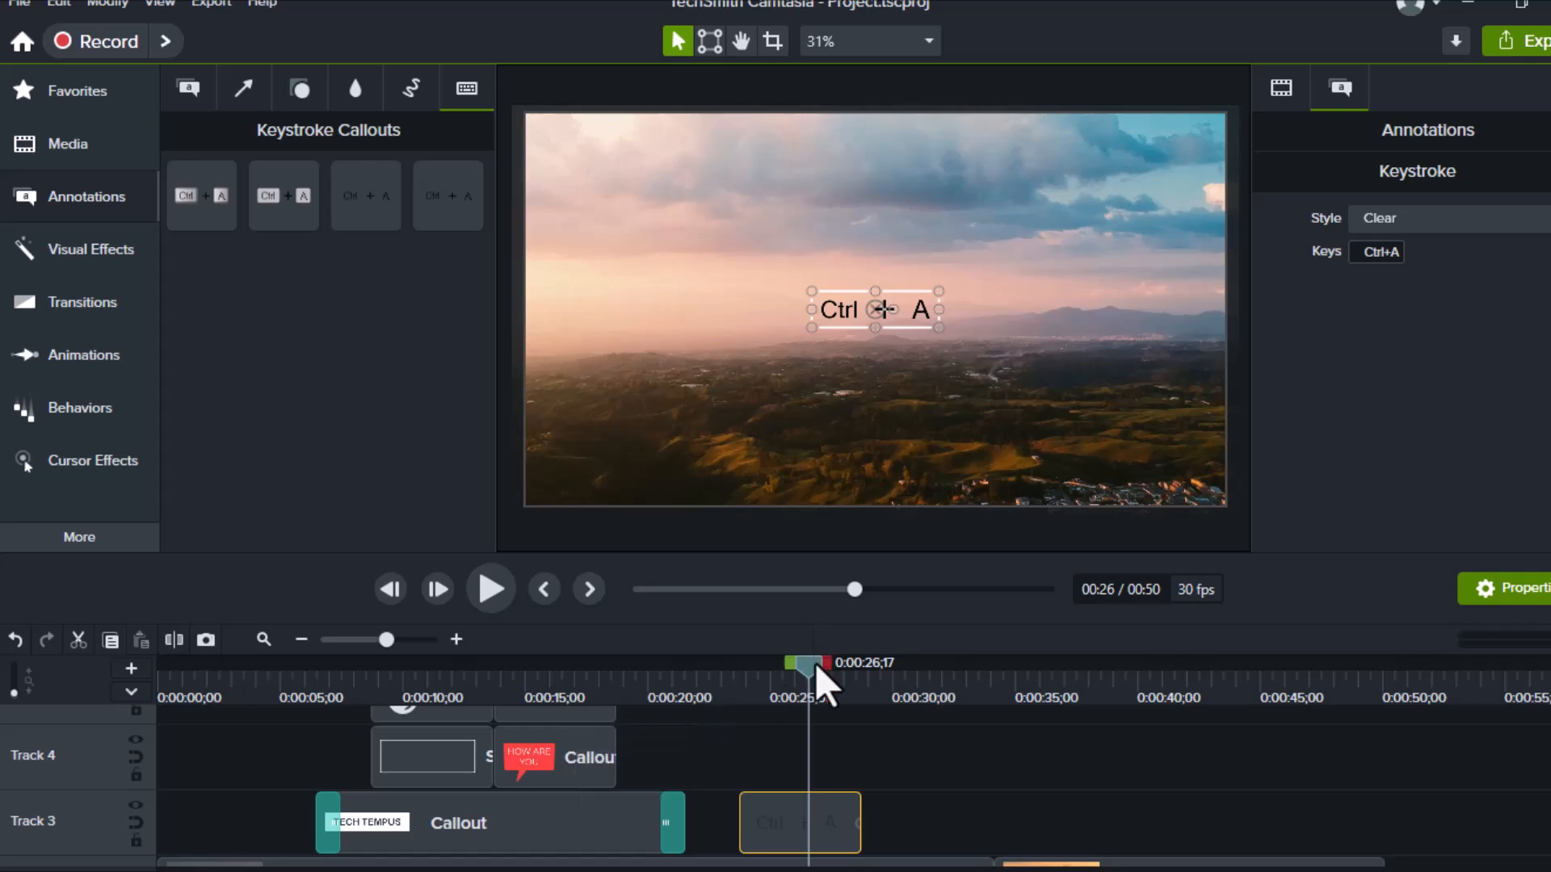
pyautogui.scroll(-1, 713, 741)
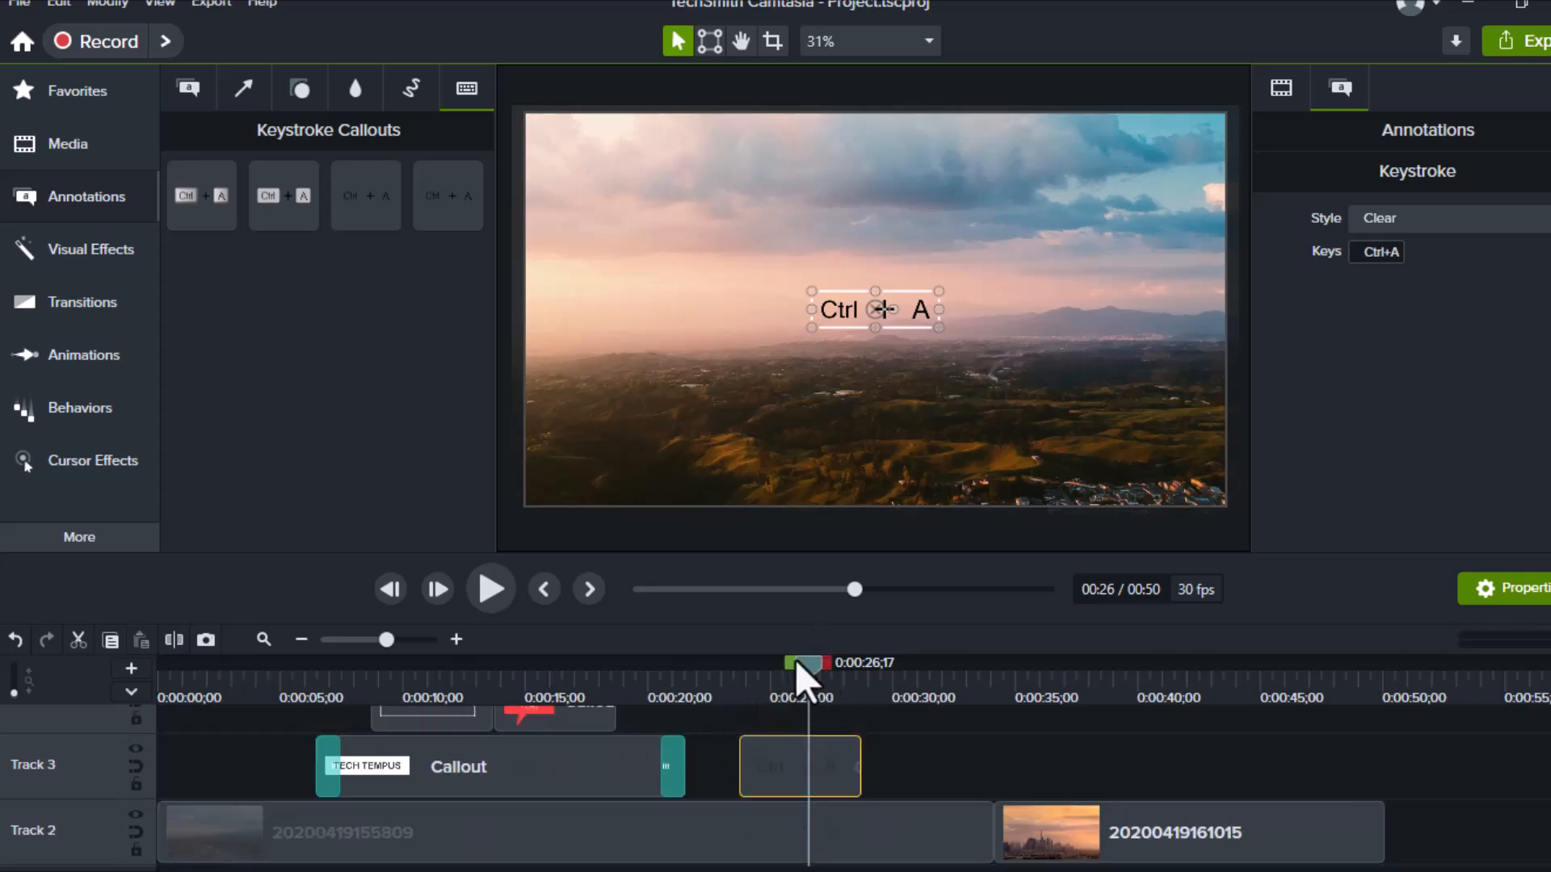
pyautogui.moveTo(806, 666); pyautogui.dragTo(439, 744)
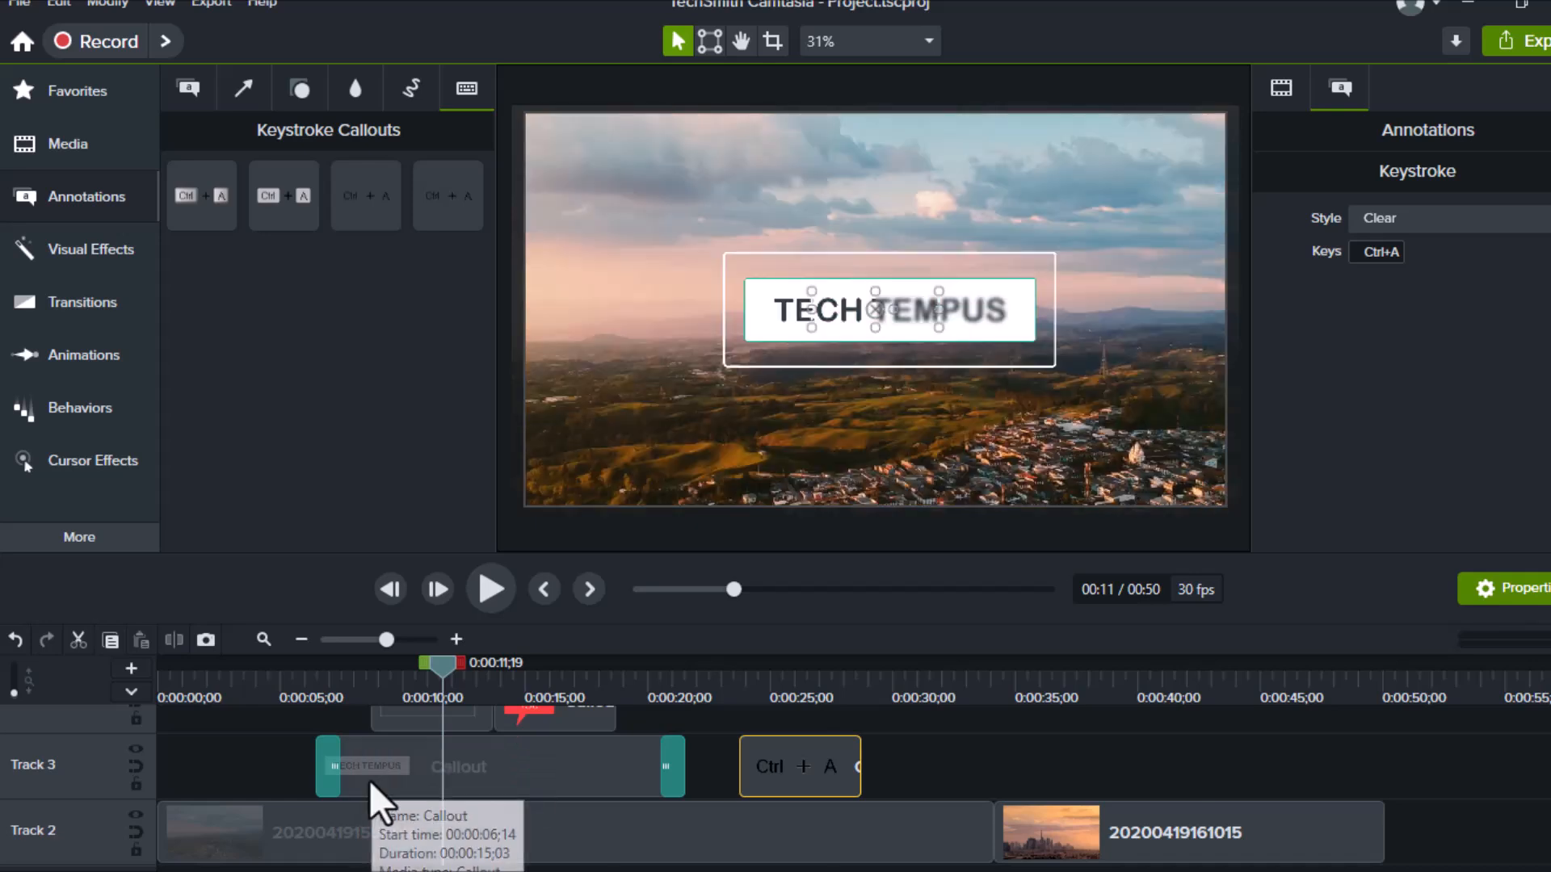
pyautogui.scroll(2, 448, 744)
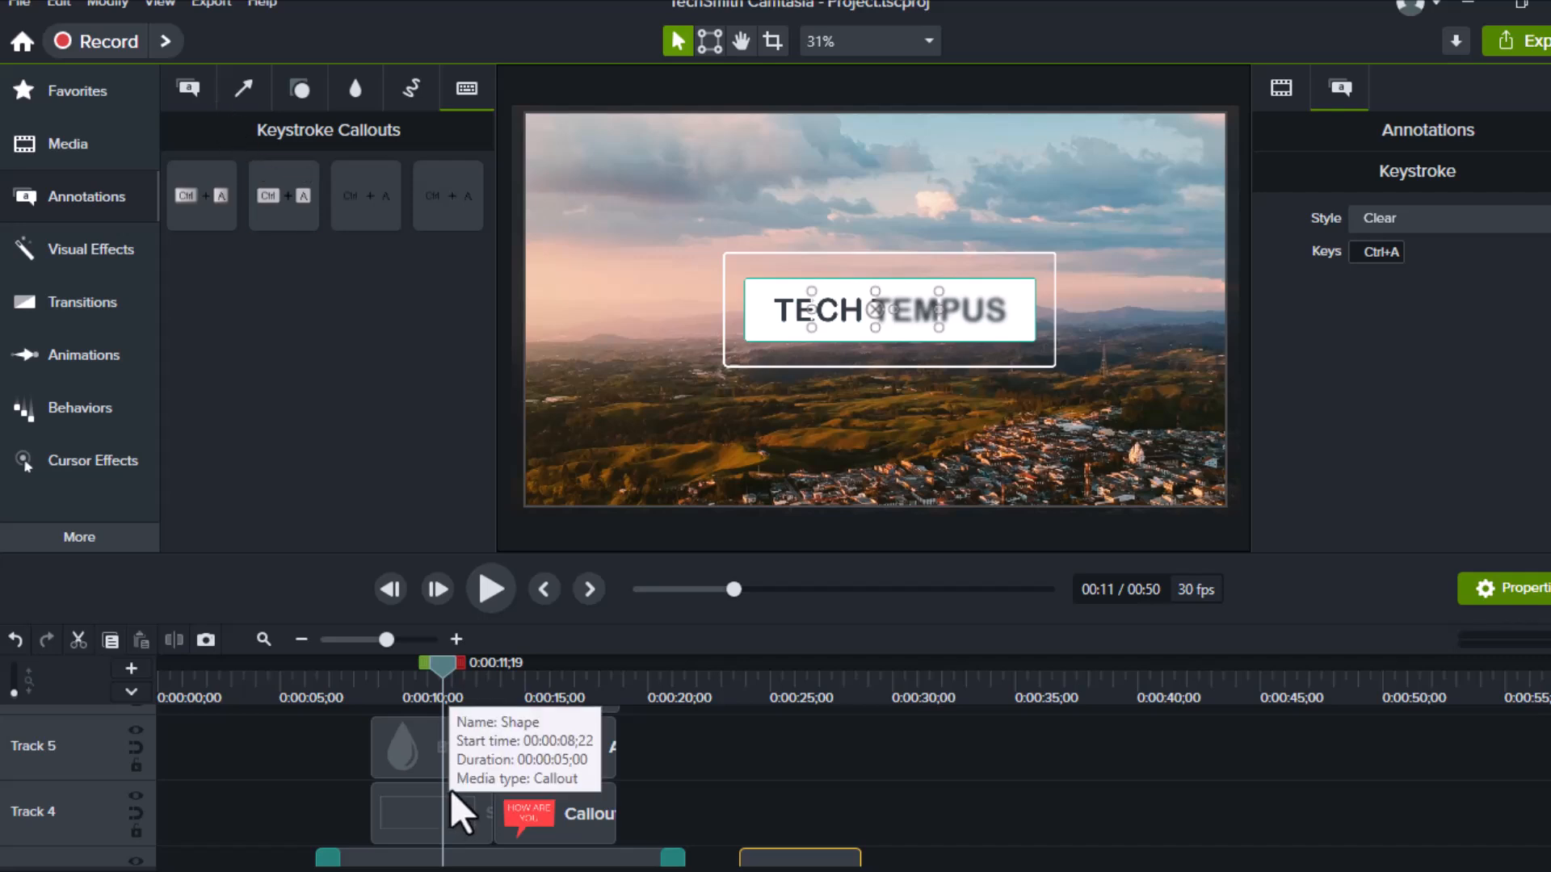
pyautogui.scroll(-2, 450, 790)
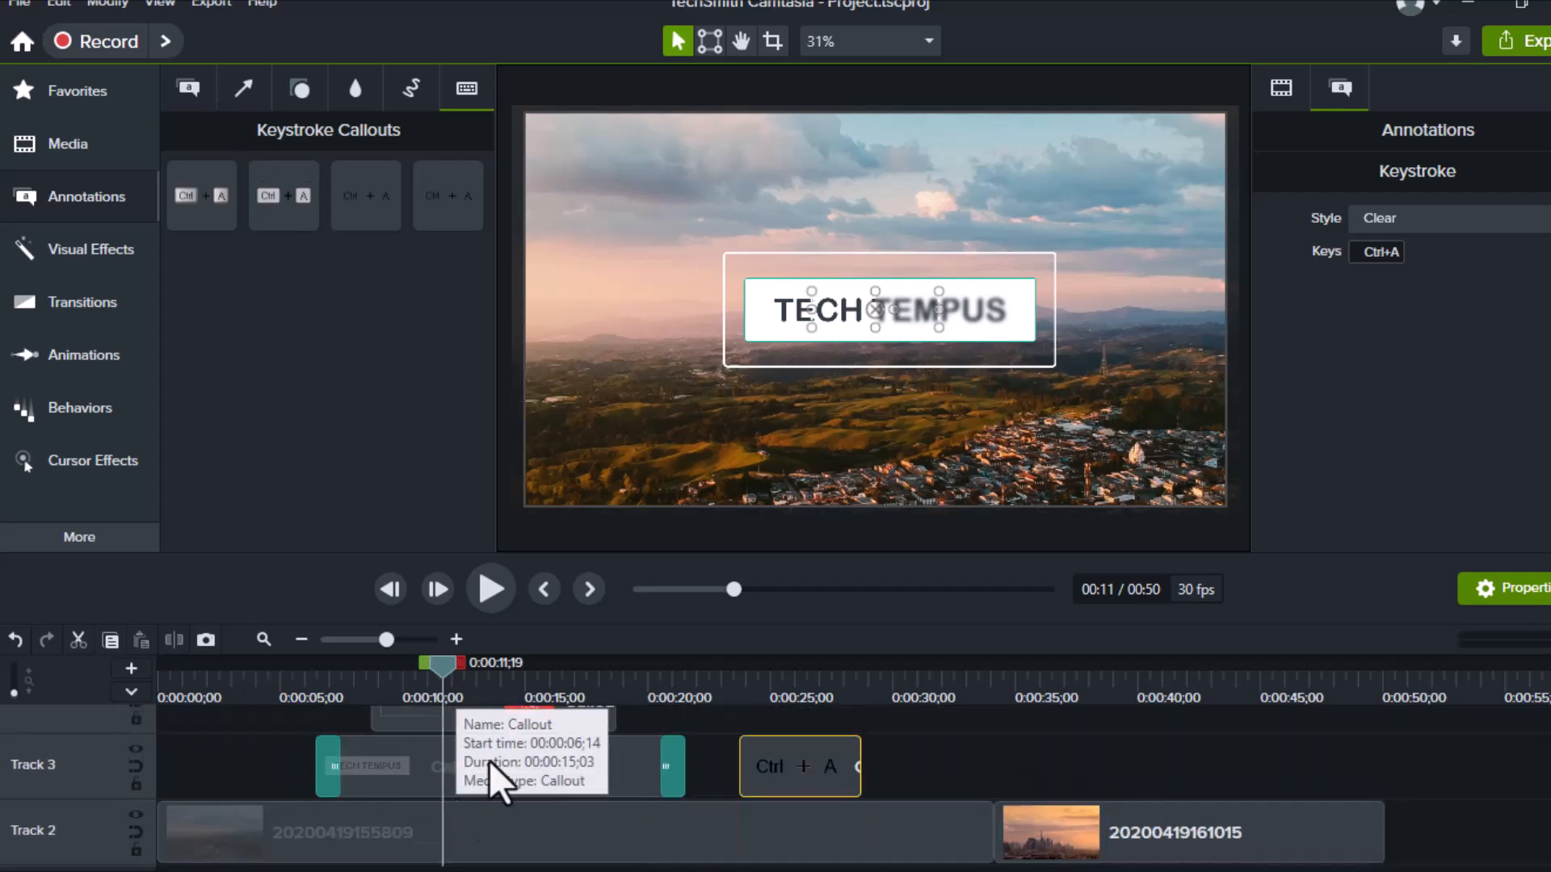